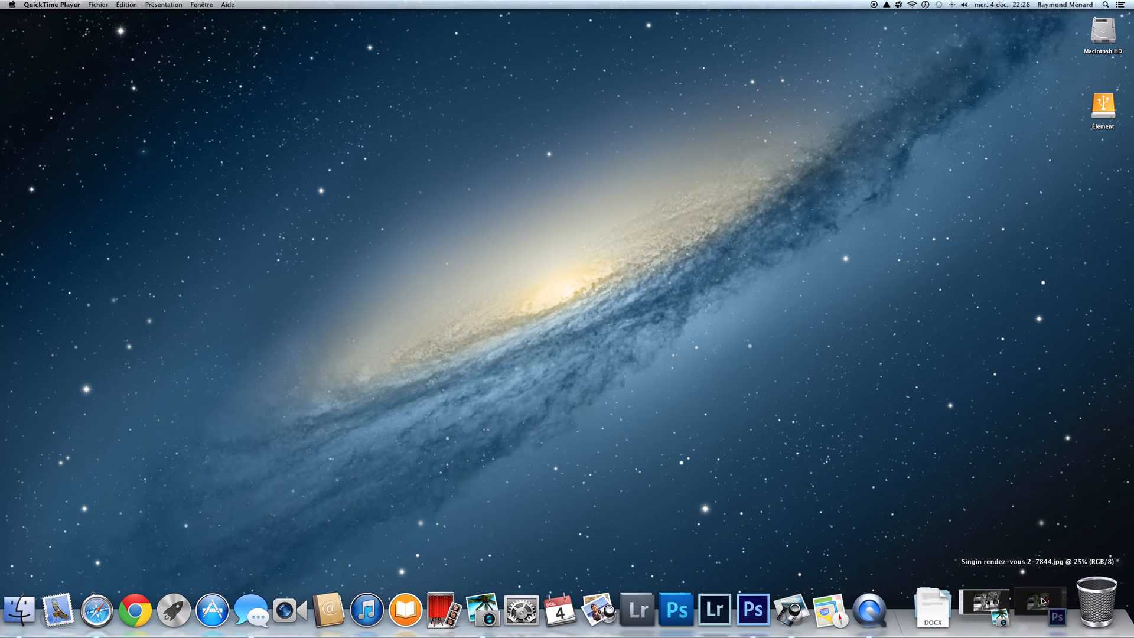
Step: Switch to the open photo in Photoshop and add a Black & White adjustment layer above the background
{"action": "left_click", "coordinate": [1043, 603]}
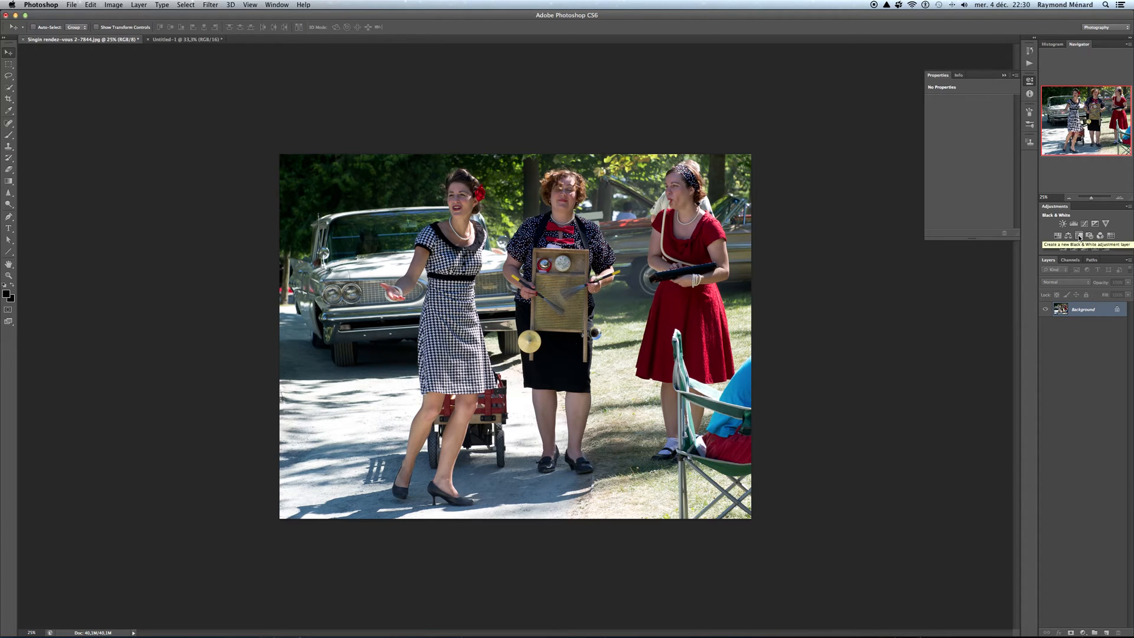
{"action": "left_click", "coordinate": [1084, 632]}
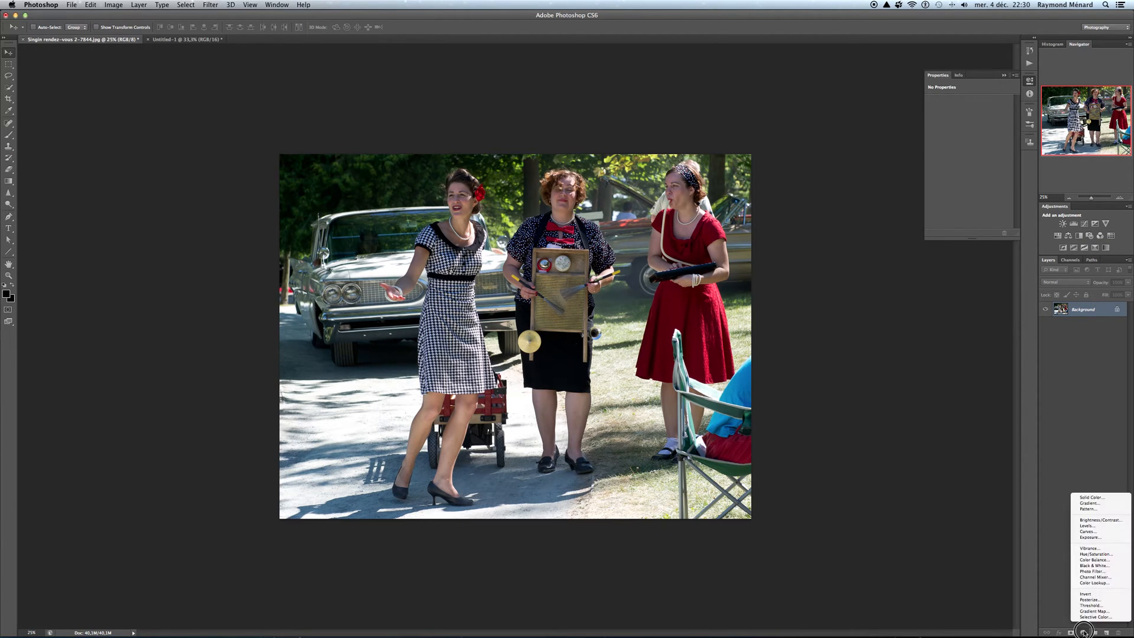
{"action": "left_click", "coordinate": [1097, 567]}
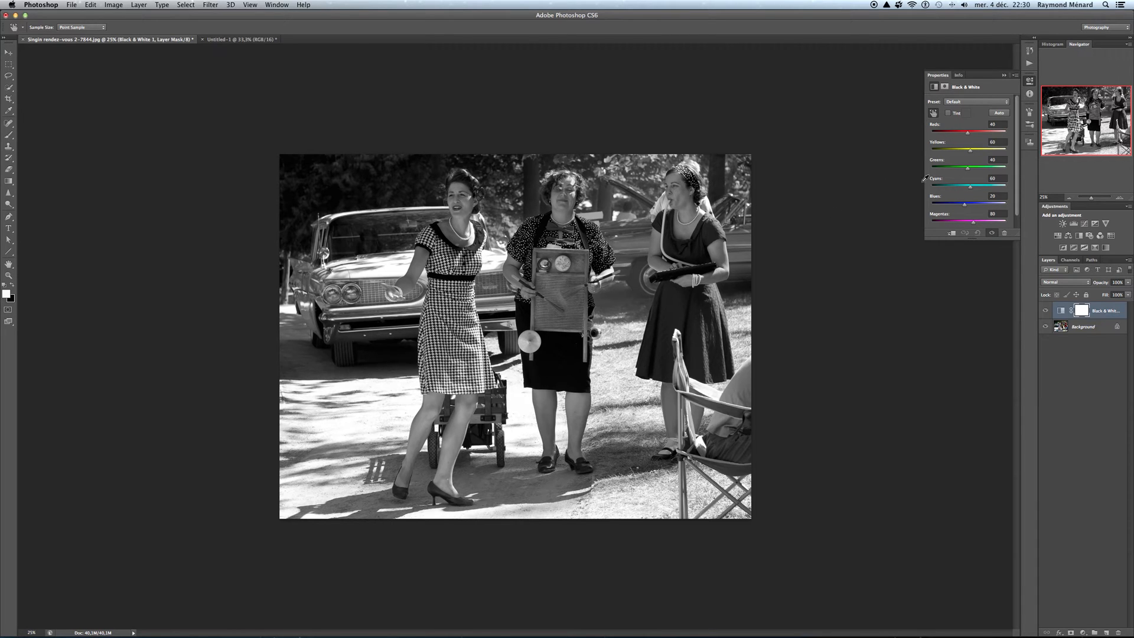
Step: Set the Black & White layer's Reds to 97 and Yellows to 82, comparing the conversion with the colour original
{"action": "left_click", "coordinate": [967, 135]}
{"action": "mouse_move", "coordinate": [967, 135]}
{"action": "left_mouse_down"}
{"action": "mouse_move", "coordinate": [949, 136]}
{"action": "mouse_move", "coordinate": [971, 136]}
{"action": "left_mouse_up"}
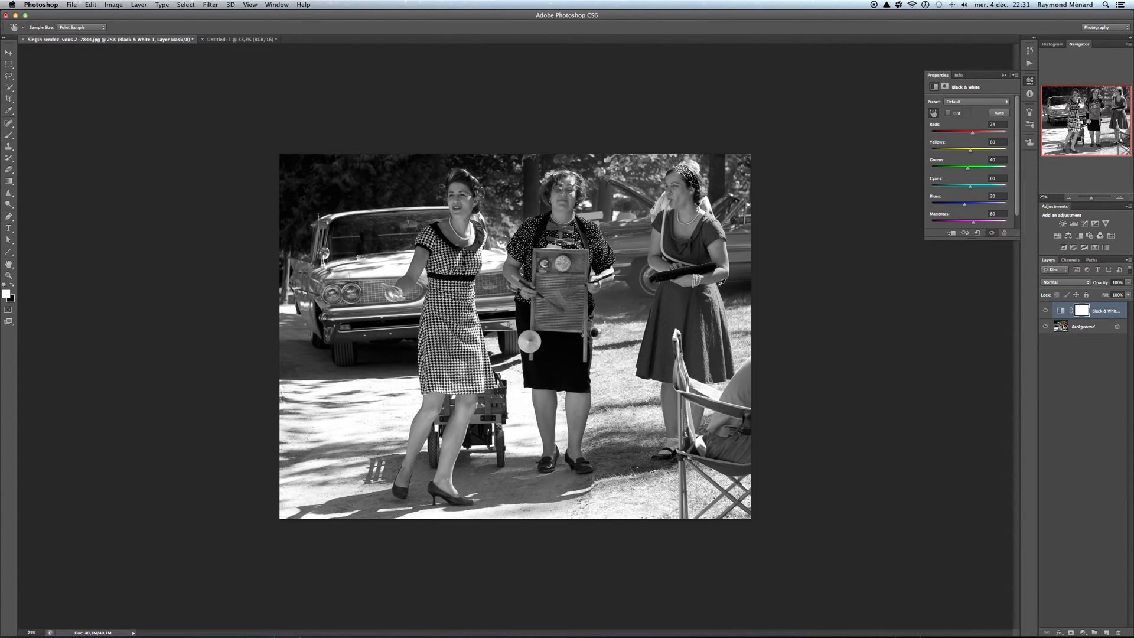
{"action": "left_click", "coordinate": [1046, 311]}
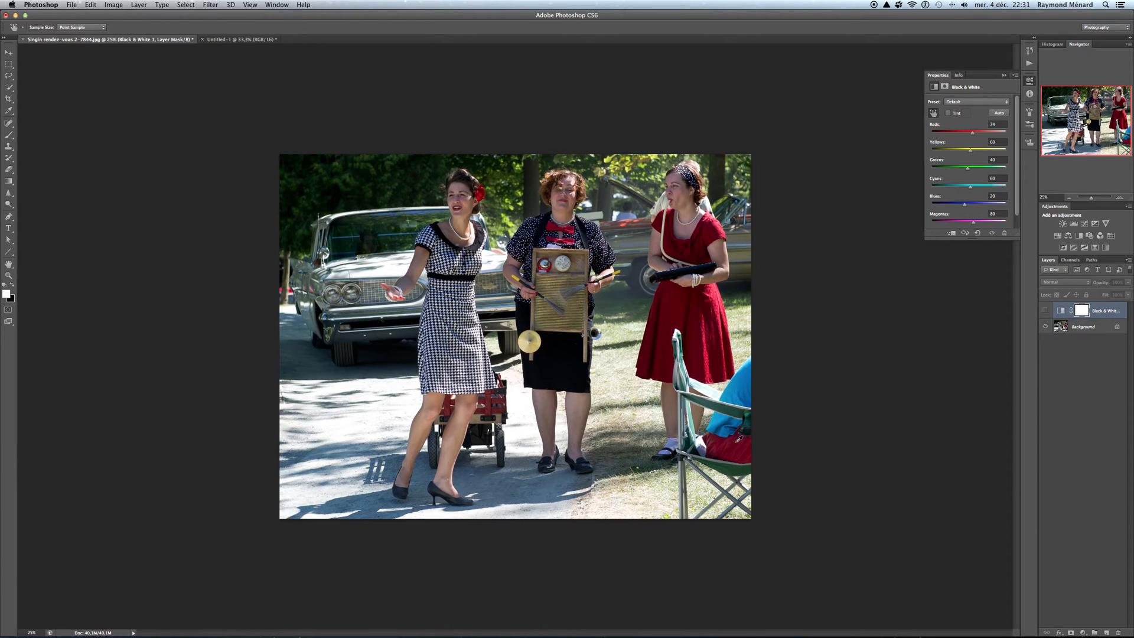
{"action": "left_click", "coordinate": [1046, 311]}
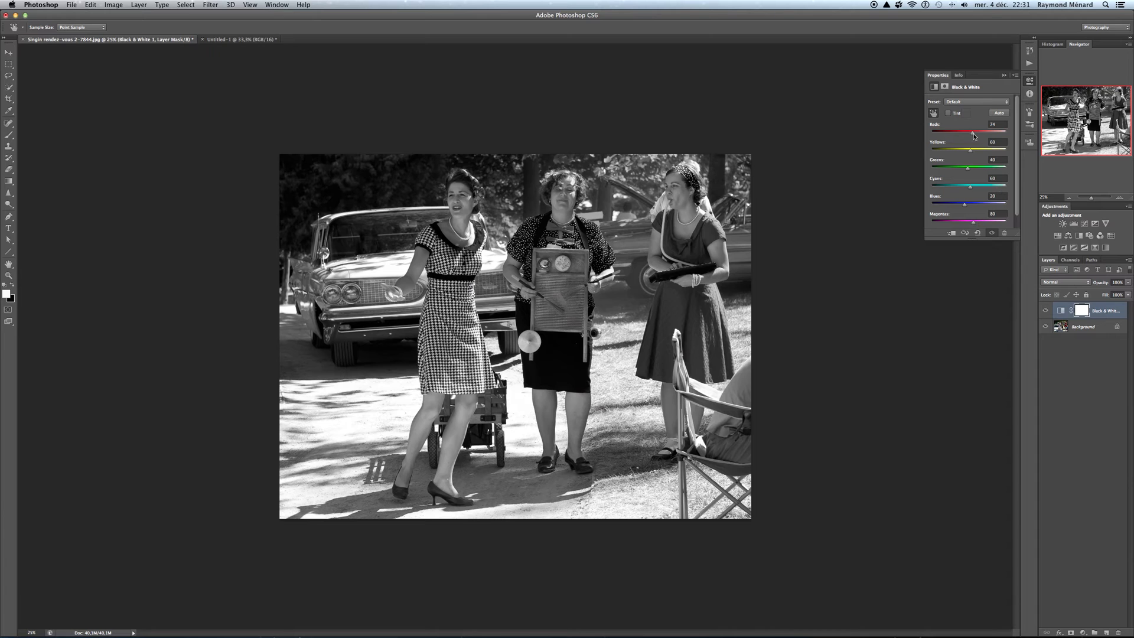
{"action": "left_click_drag", "start_coordinate": [973, 133], "coordinate": [975, 151]}
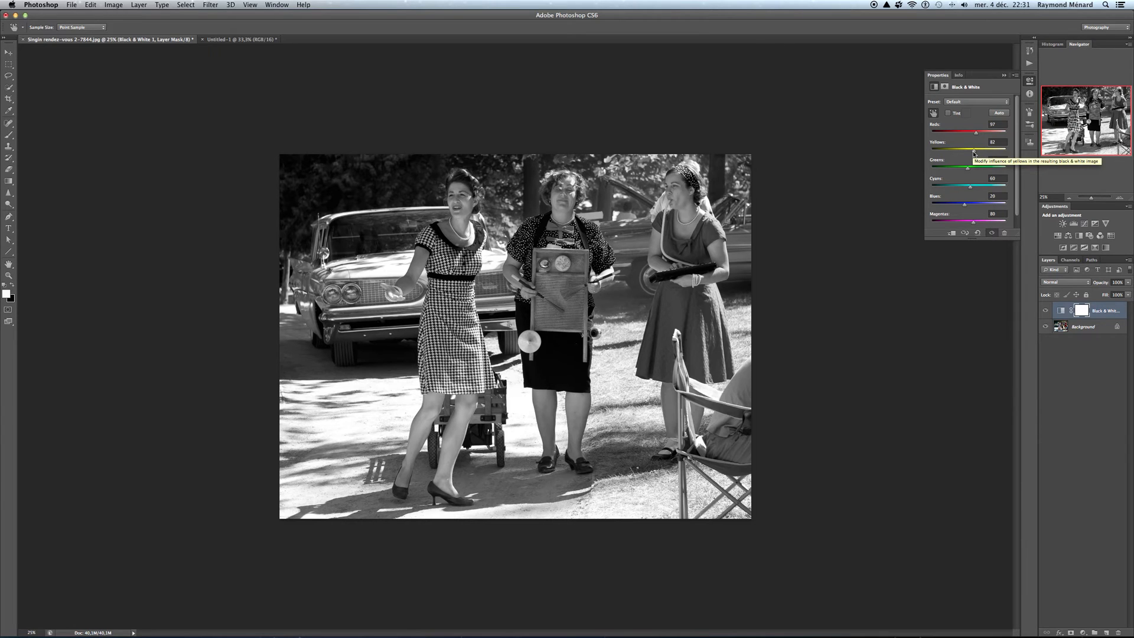
{"action": "left_click", "coordinate": [974, 153]}
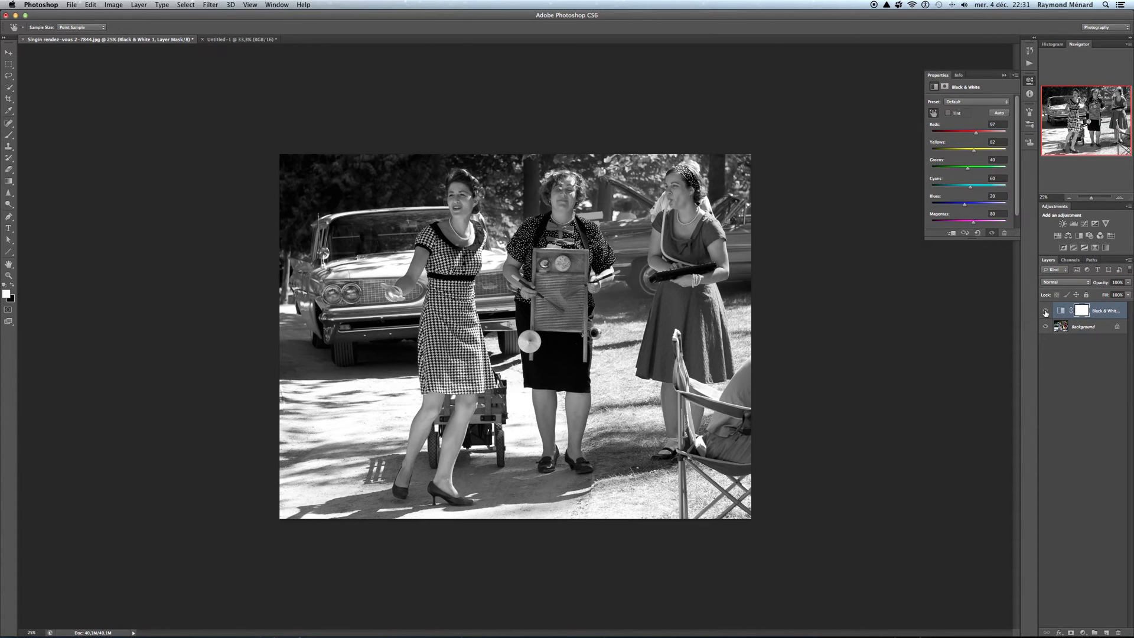
{"action": "left_click", "coordinate": [1045, 311]}
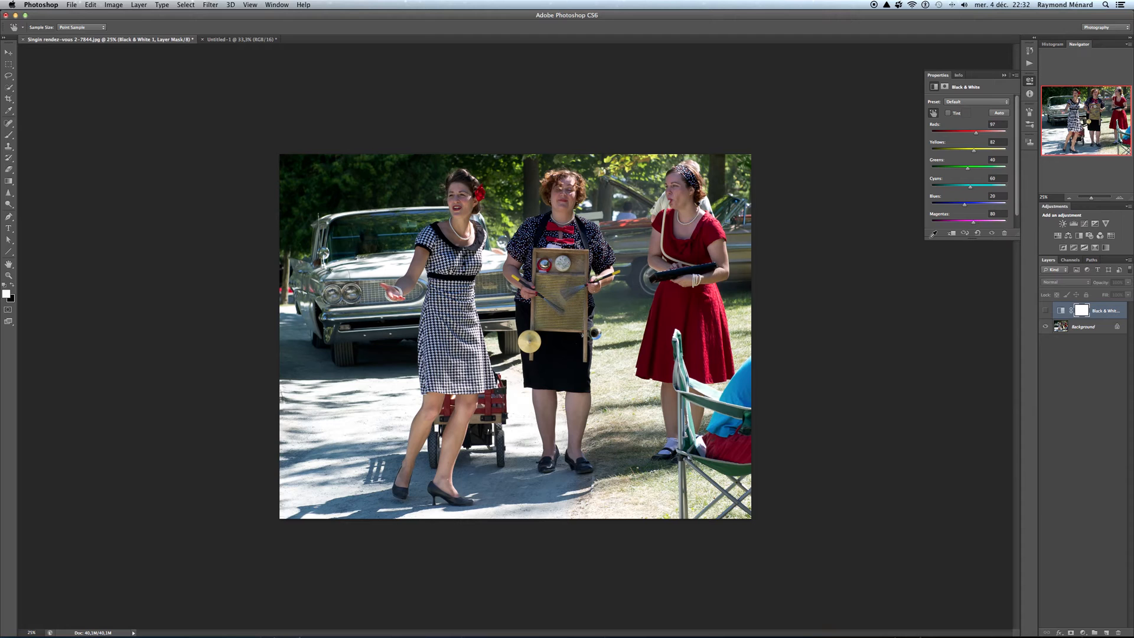
{"action": "left_click", "coordinate": [1046, 311]}
{"action": "left_click", "coordinate": [1046, 311]}
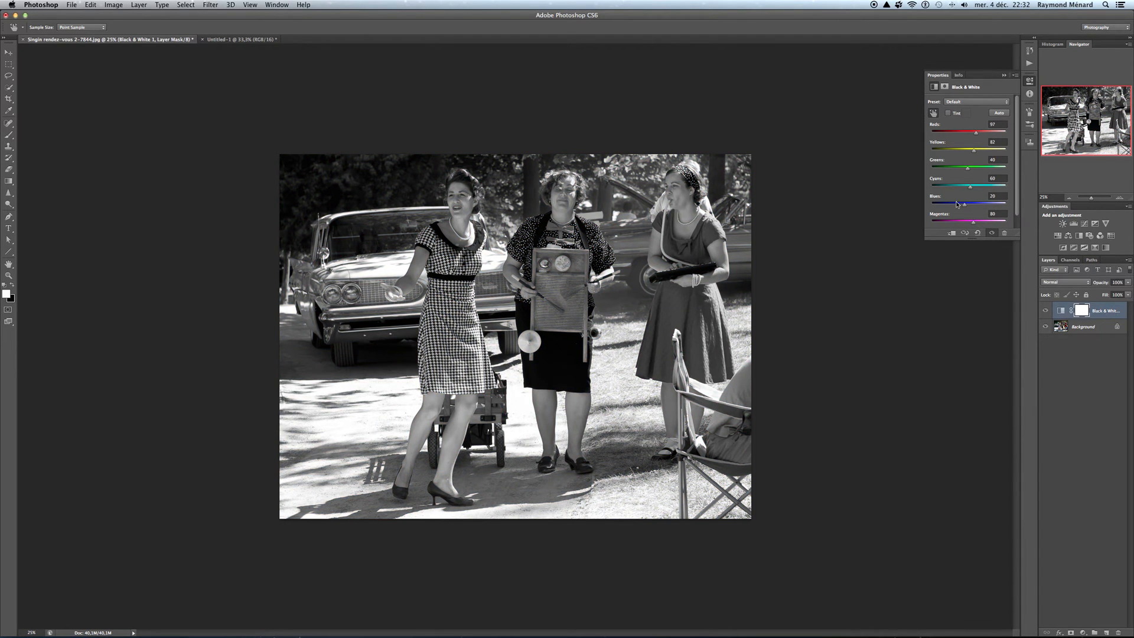
Step: Set the Black & White layer's Blues to 121 and Greens to about 50
{"action": "left_click_drag", "start_coordinate": [965, 206], "coordinate": [975, 205]}
{"action": "left_click_drag", "start_coordinate": [967, 207], "coordinate": [972, 206]}
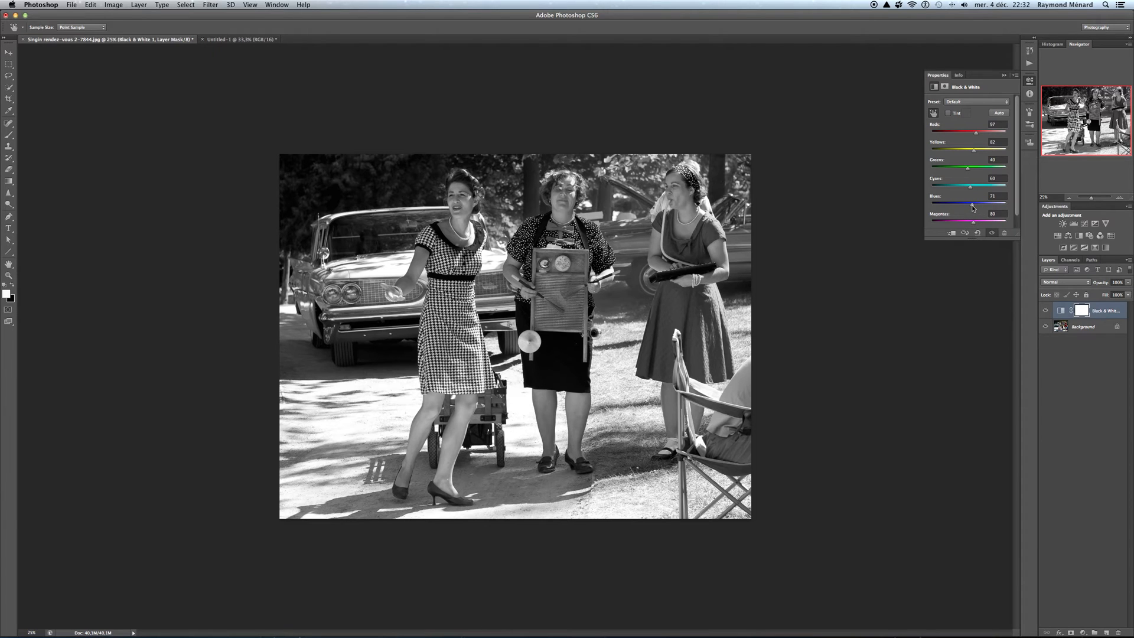
{"action": "left_click_drag", "start_coordinate": [972, 208], "coordinate": [972, 207]}
{"action": "left_click_drag", "start_coordinate": [971, 205], "coordinate": [966, 205]}
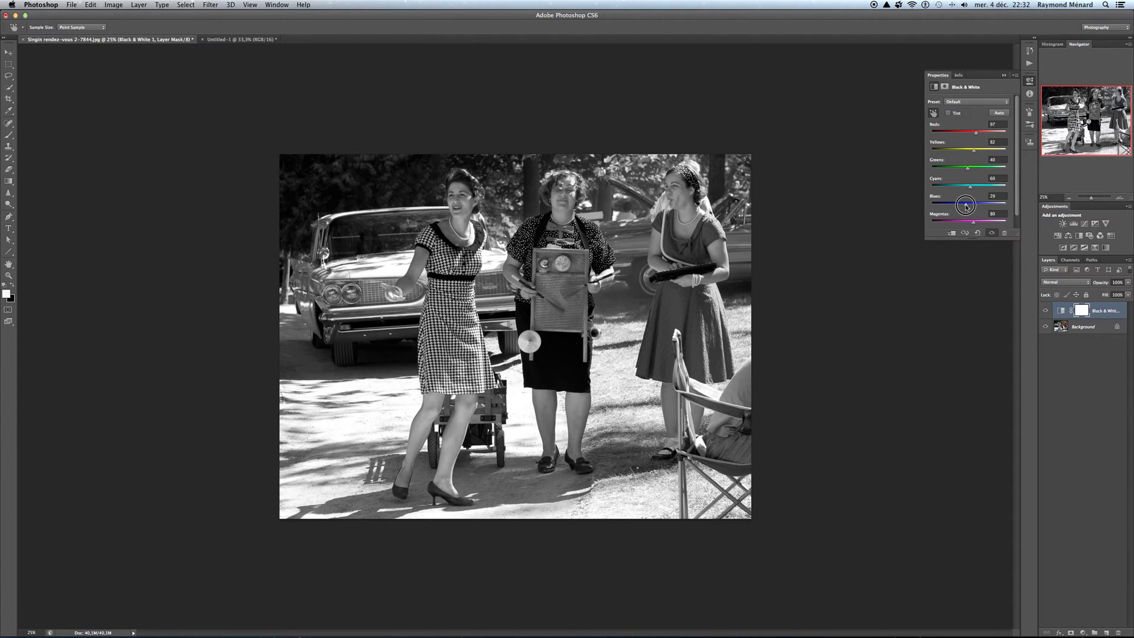
{"action": "left_click_drag", "start_coordinate": [966, 205], "coordinate": [979, 206]}
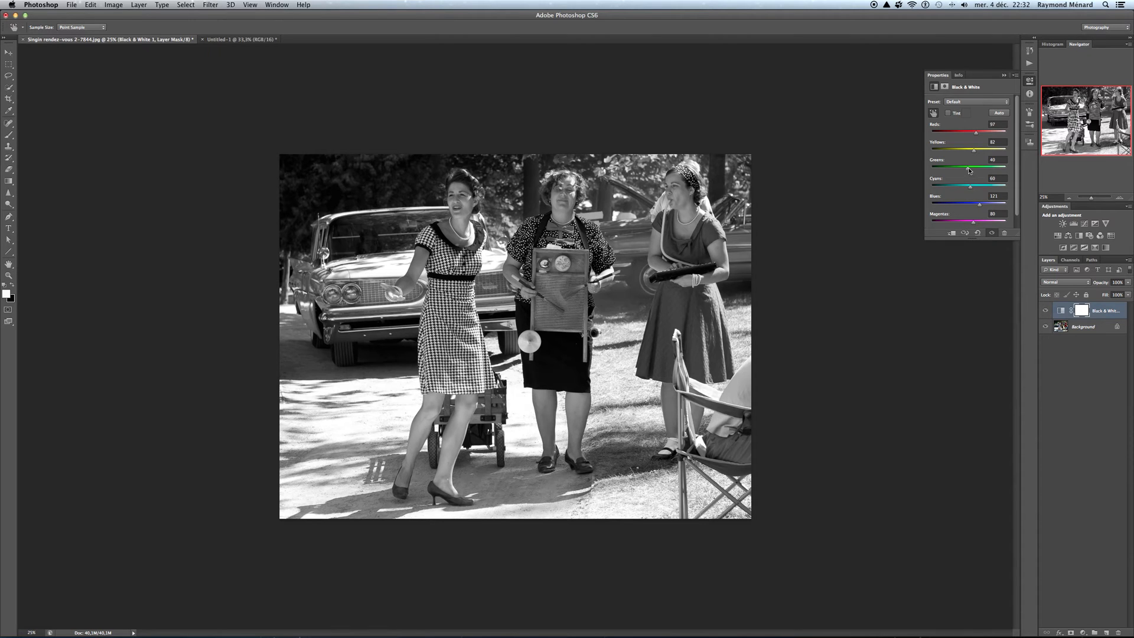
{"action": "mouse_move", "coordinate": [969, 170]}
{"action": "left_mouse_down"}
{"action": "mouse_move", "coordinate": [985, 171]}
{"action": "mouse_move", "coordinate": [958, 170]}
{"action": "left_mouse_up"}
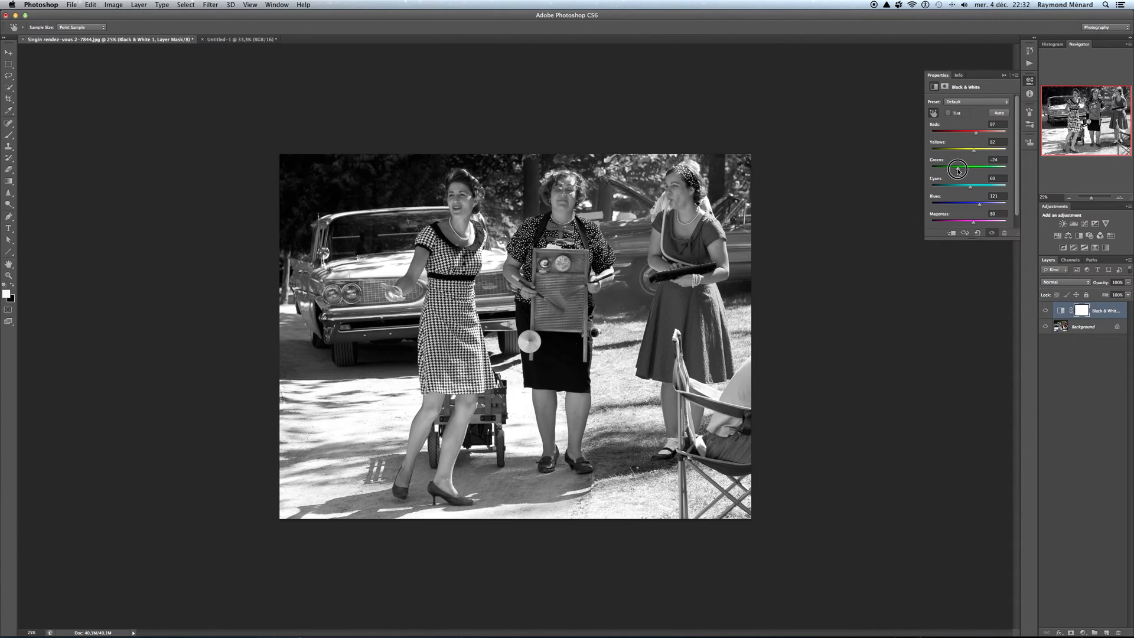
{"action": "left_click_drag", "start_coordinate": [957, 170], "coordinate": [969, 171]}
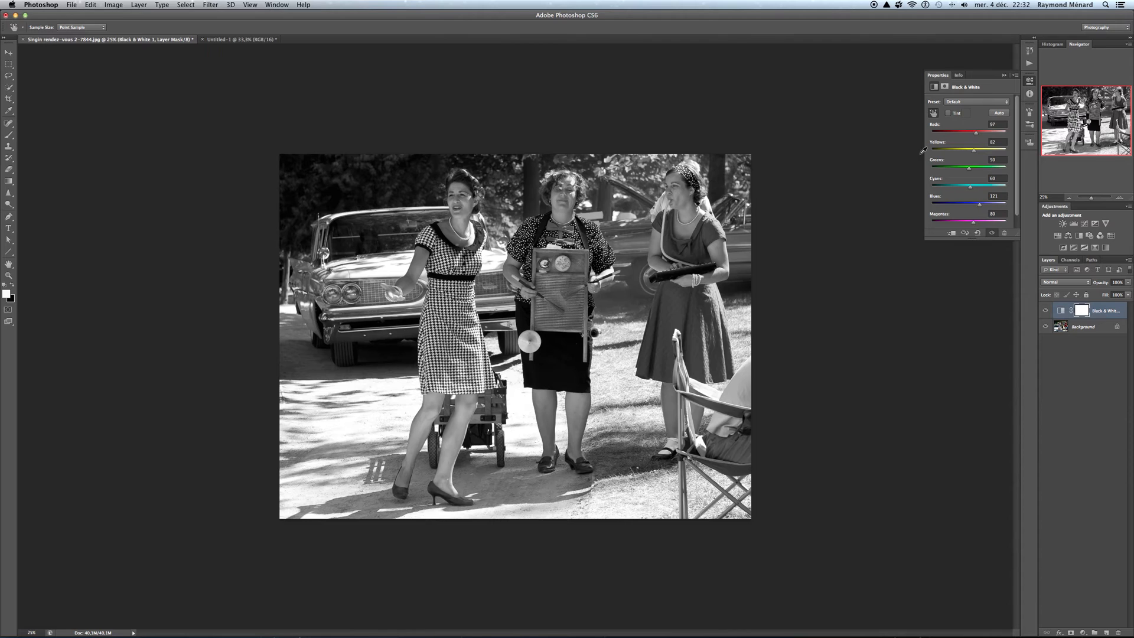
Step: Use on-image adjustment on the red dress to raise the Black & White layer's Reds to about 143
{"action": "left_click", "coordinate": [934, 114]}
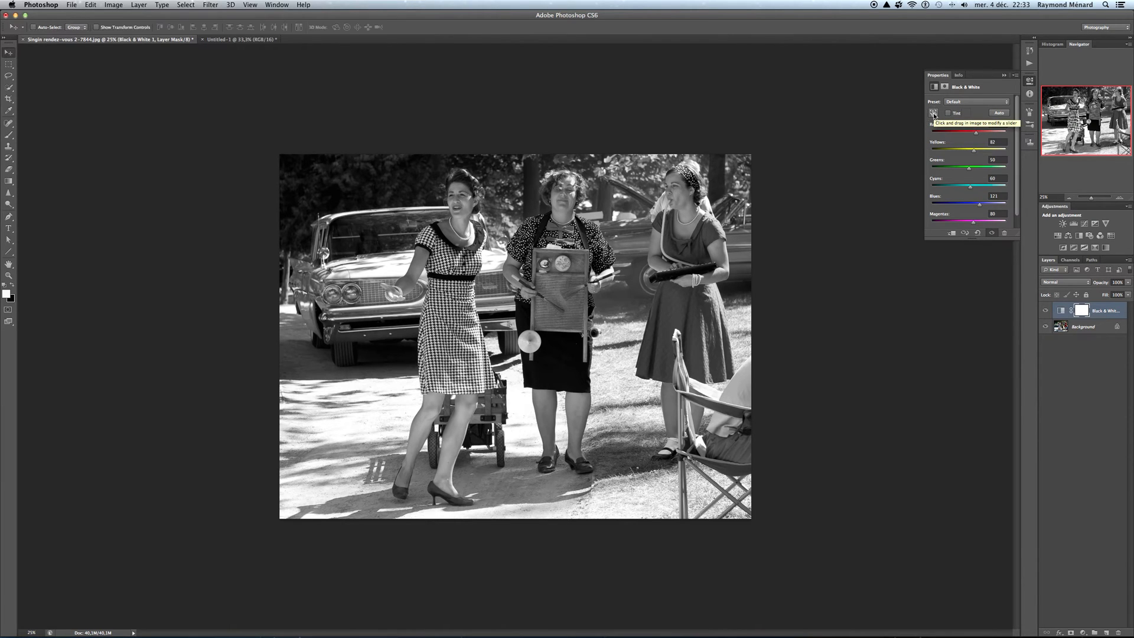
{"action": "left_click", "coordinate": [934, 114]}
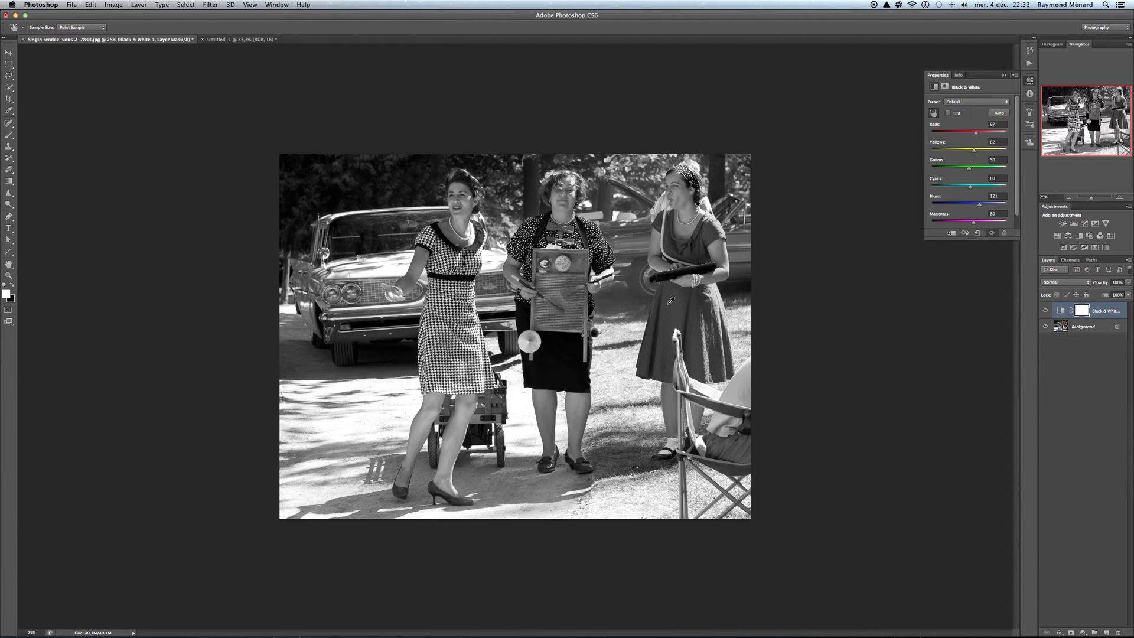
{"action": "mouse_move", "coordinate": [670, 301]}
{"action": "left_mouse_down"}
{"action": "mouse_move", "coordinate": [691, 302]}
{"action": "mouse_move", "coordinate": [673, 310]}
{"action": "left_mouse_up"}
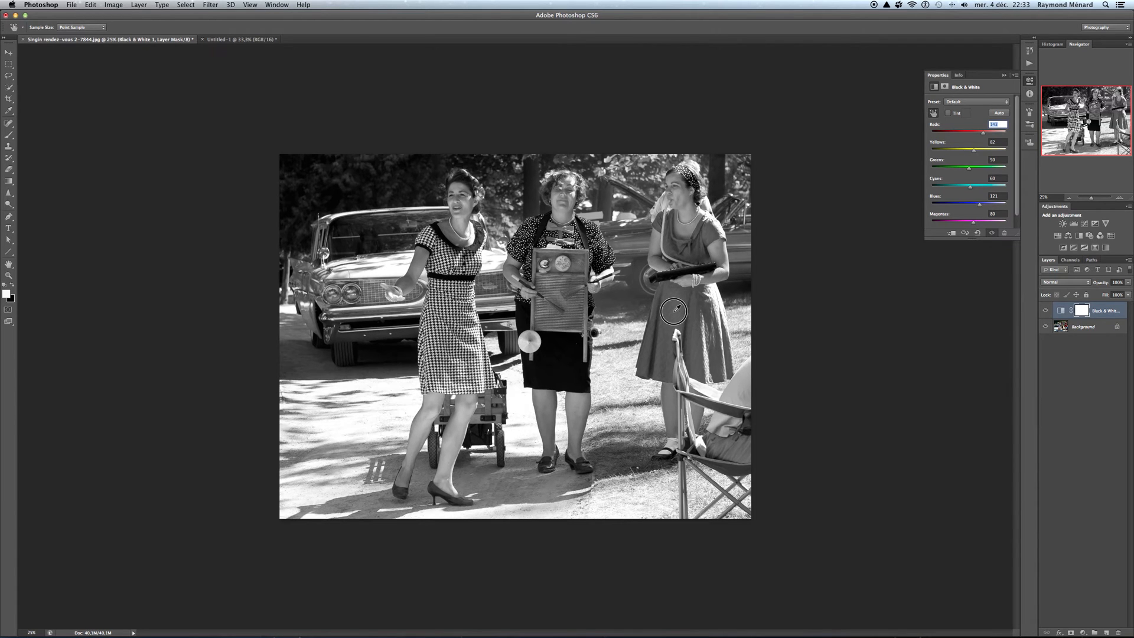
{"action": "left_click_drag", "start_coordinate": [676, 308], "coordinate": [677, 309]}
Step: Add a second Black & White adjustment layer and set its Reds to about 65
{"action": "left_click", "coordinate": [1079, 236]}
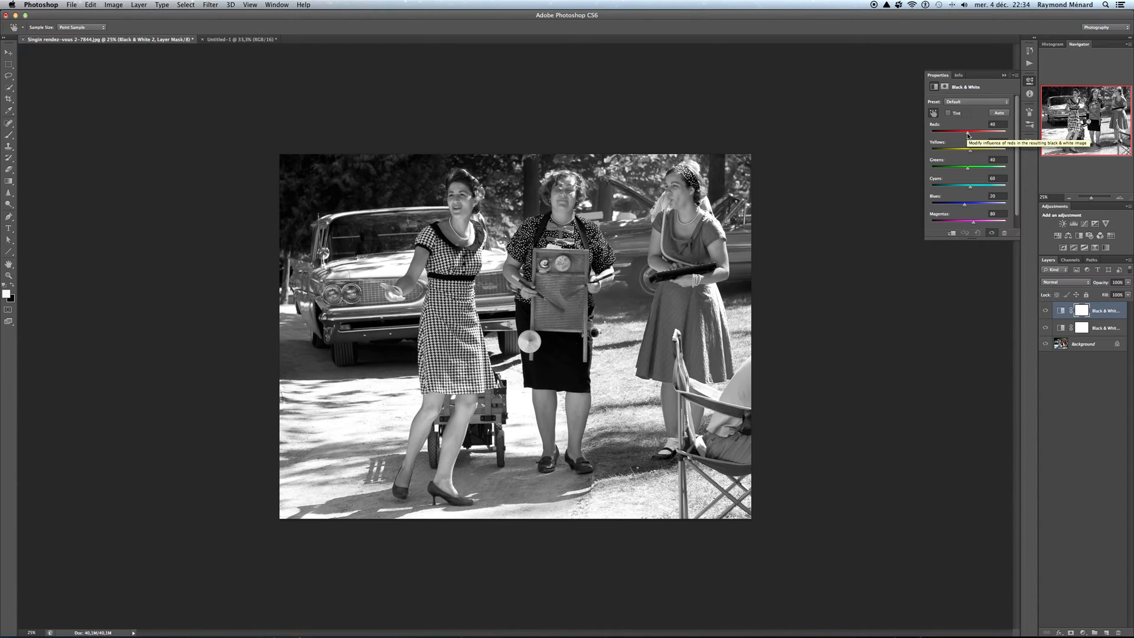
{"action": "mouse_move", "coordinate": [968, 135]}
{"action": "left_mouse_down"}
{"action": "mouse_move", "coordinate": [942, 134]}
{"action": "mouse_move", "coordinate": [986, 133]}
{"action": "mouse_move", "coordinate": [971, 135]}
{"action": "left_mouse_up"}
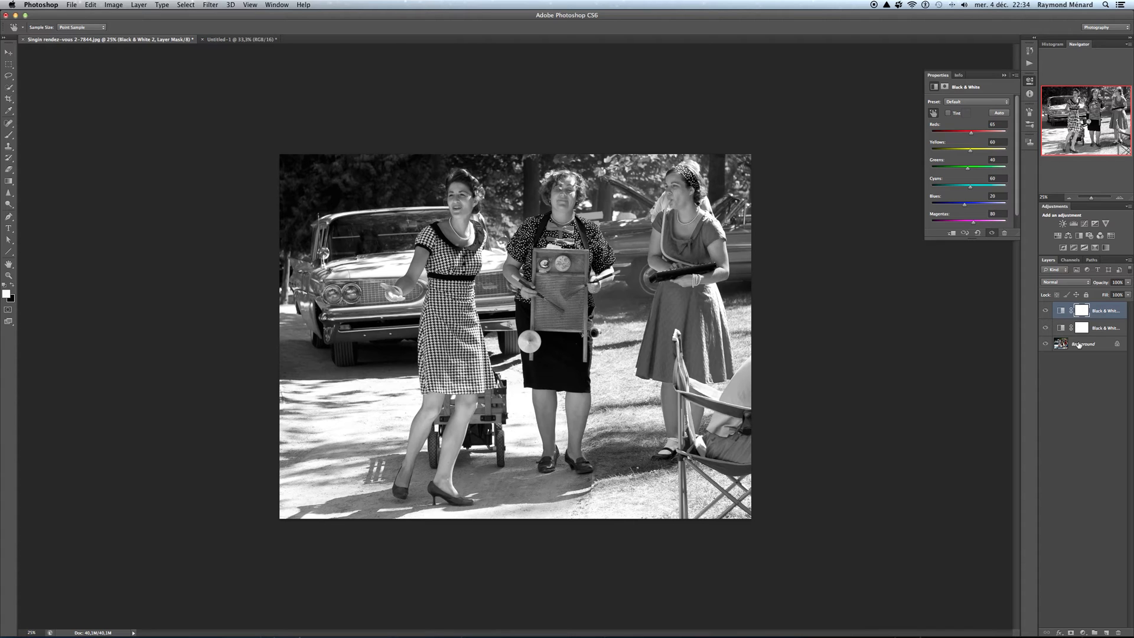
Step: Set the upper Black & White layer's knockout to Deep, and check the lower layer's blending options without changing them
{"action": "left_click", "coordinate": [140, 6]}
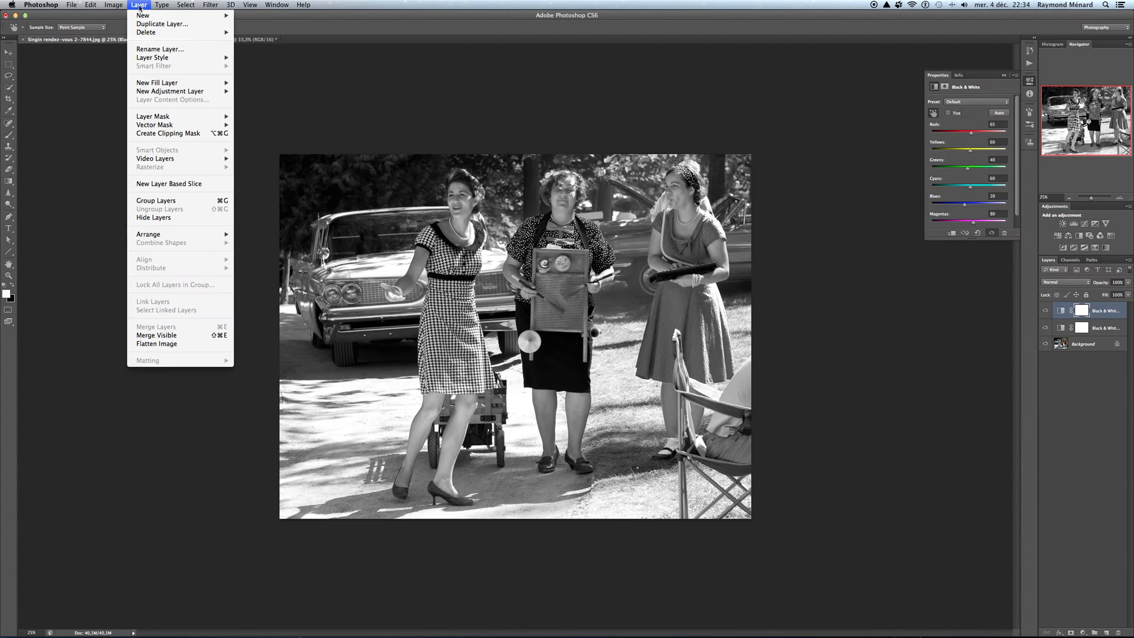
{"action": "mouse_move", "coordinate": [153, 59]}
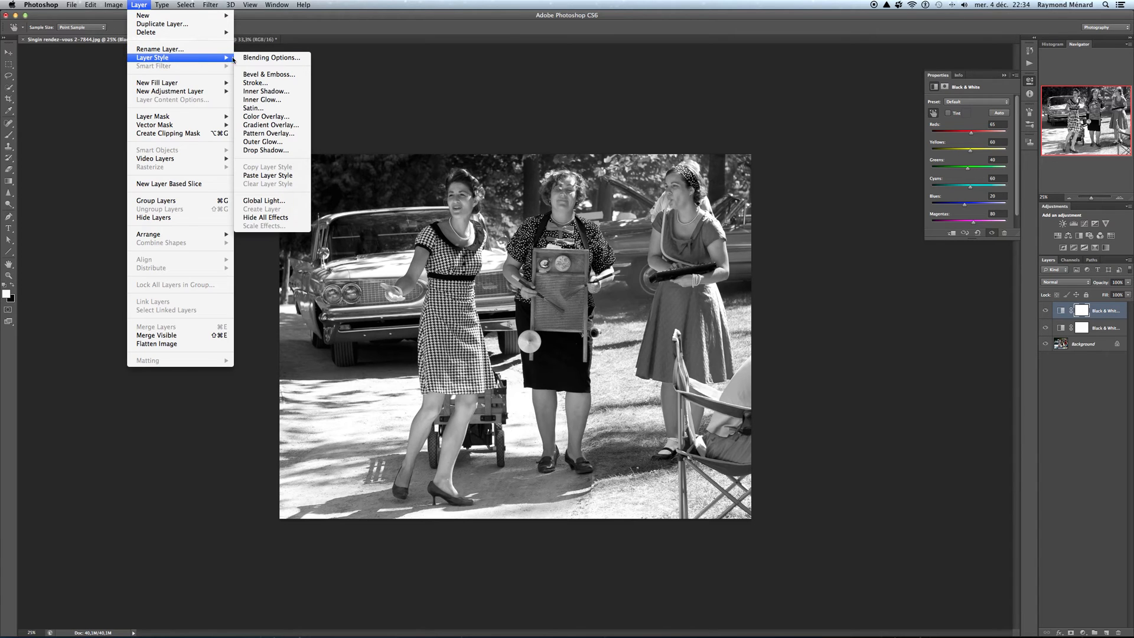
{"action": "left_click", "coordinate": [267, 58]}
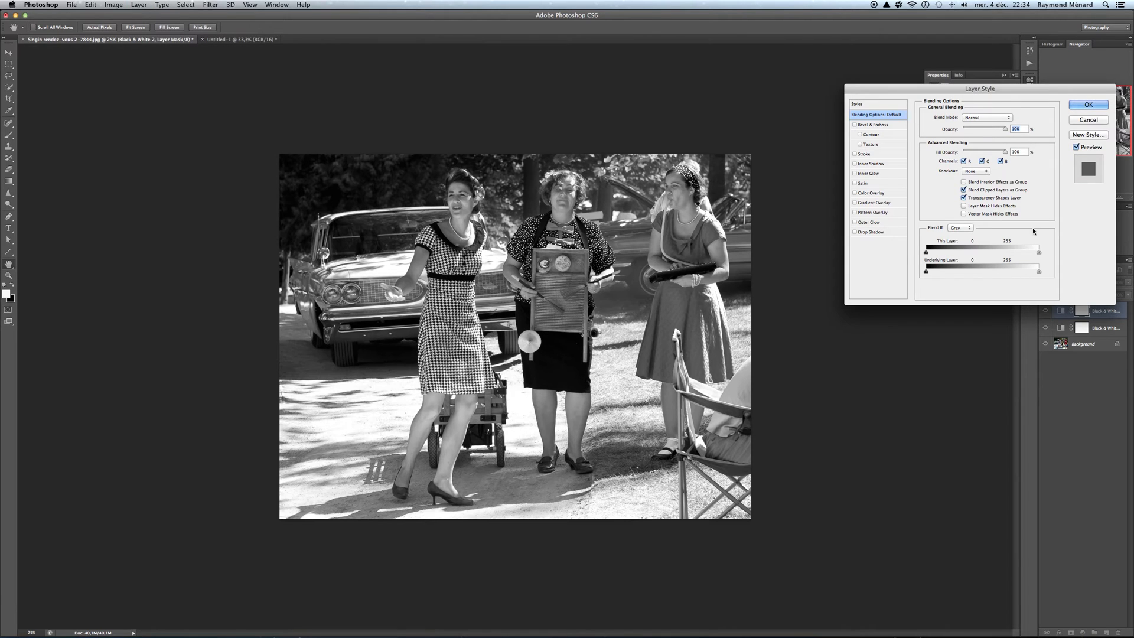
{"action": "left_click", "coordinate": [986, 174]}
{"action": "left_click", "coordinate": [979, 185]}
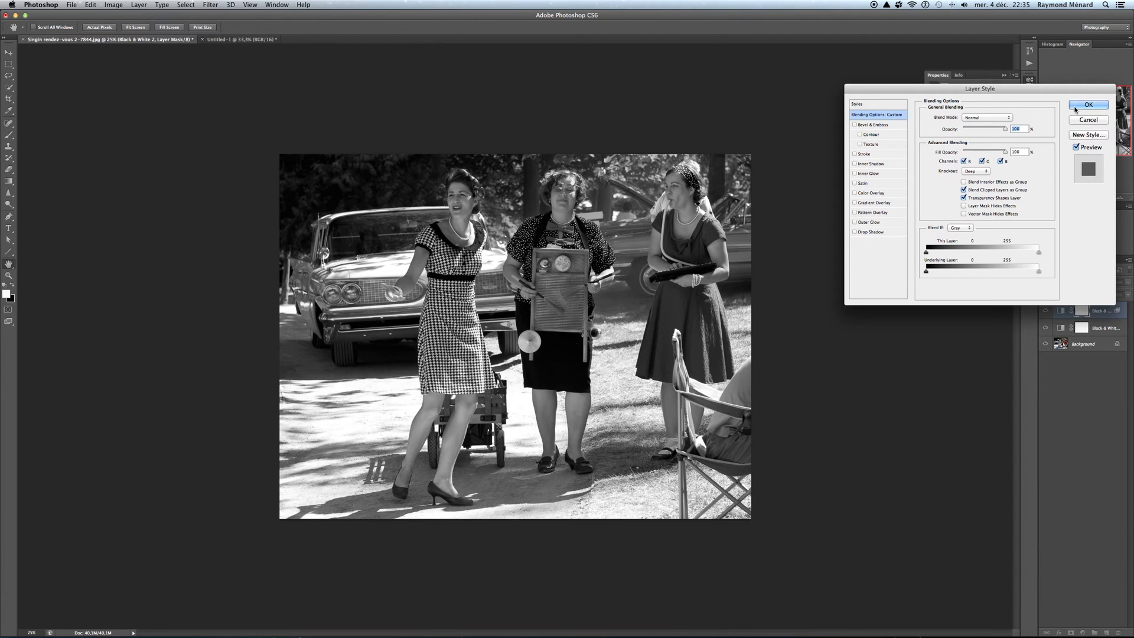
{"action": "left_click", "coordinate": [1076, 107]}
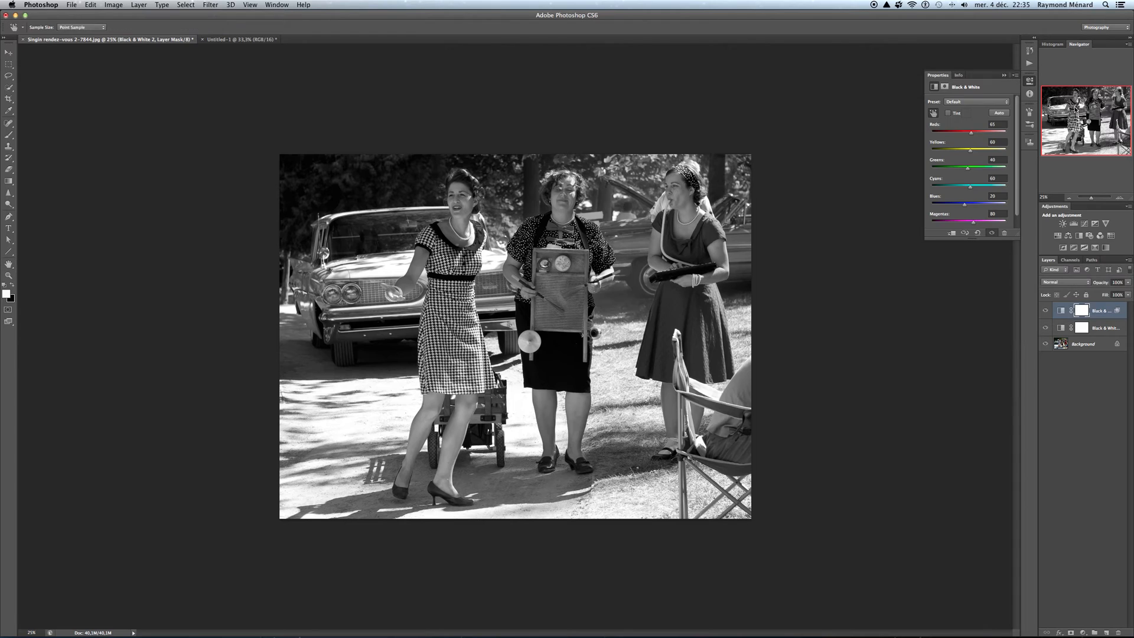
{"action": "double_click", "coordinate": [1121, 324]}
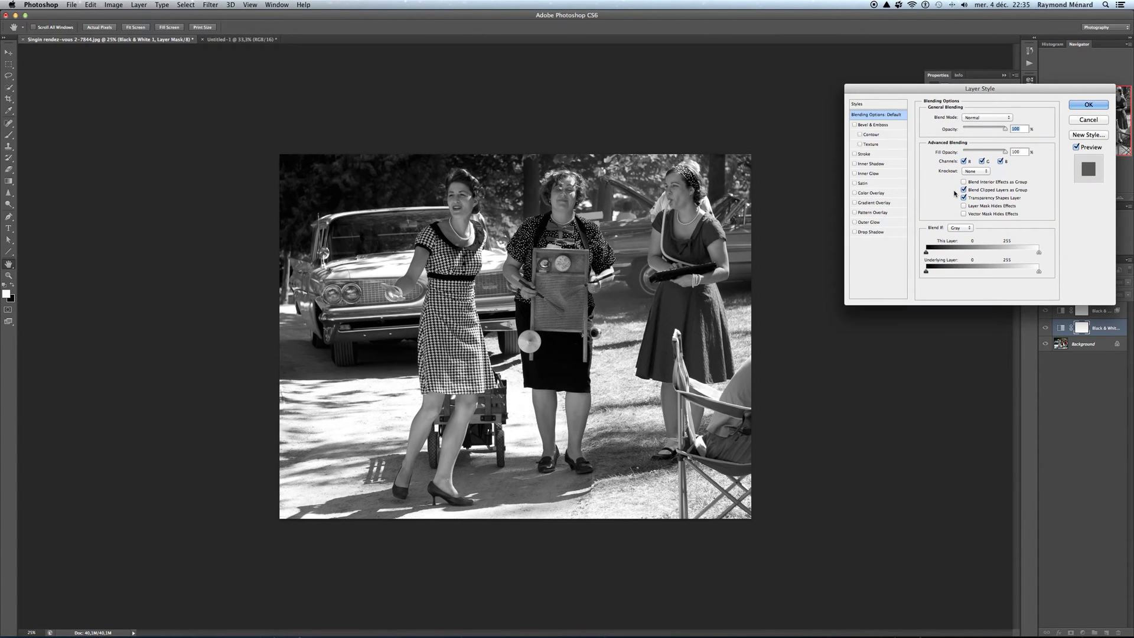
{"action": "left_click", "coordinate": [1076, 121]}
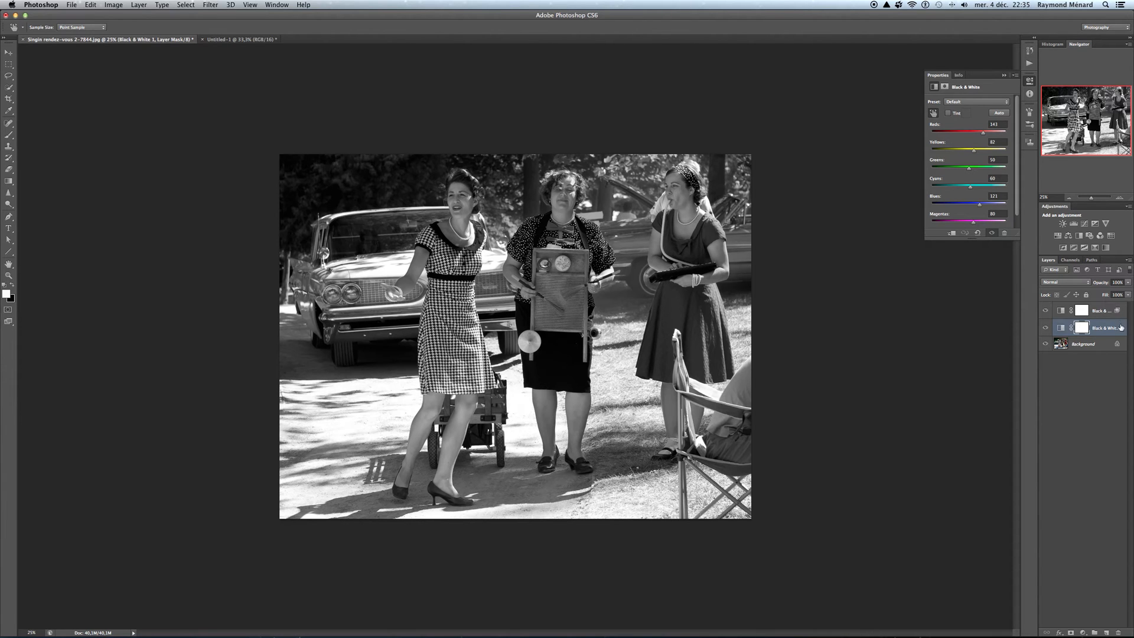
Step: Rename the upper Black & White adjustment layer as Robe
{"action": "left_click", "coordinate": [1107, 306]}
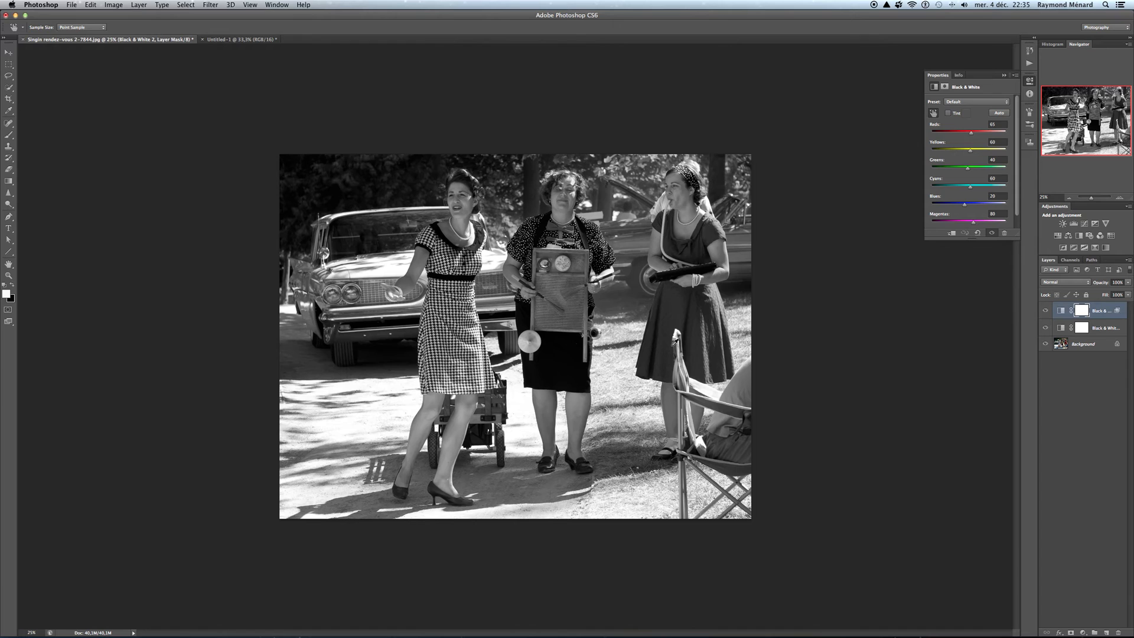
{"action": "left_click", "coordinate": [1105, 313]}
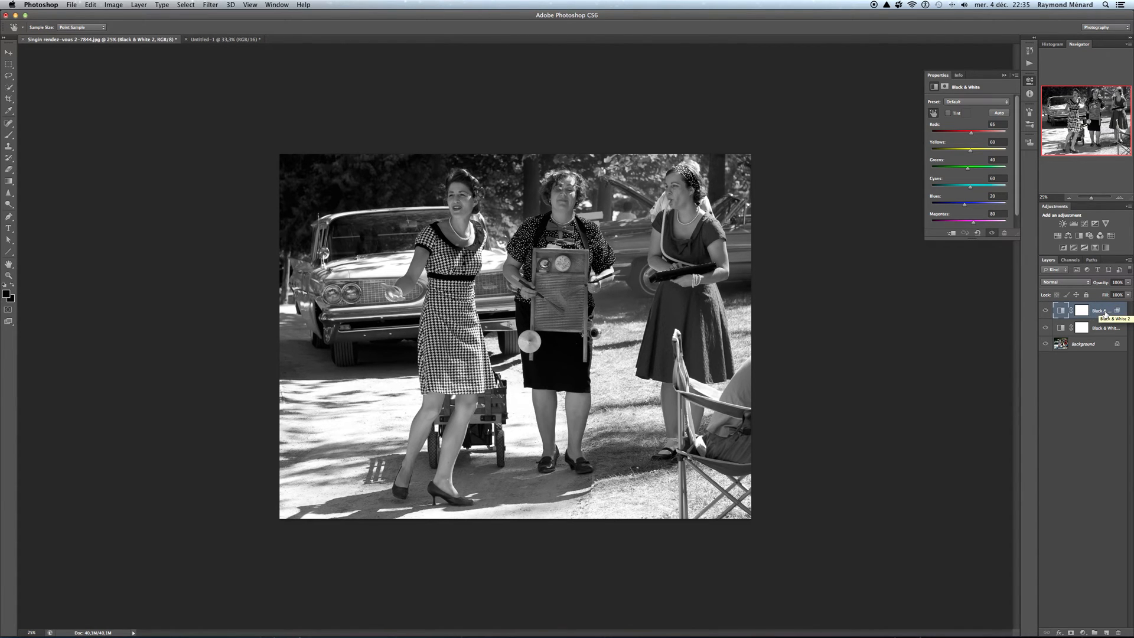
{"action": "double_click", "coordinate": [1106, 310]}
{"action": "type", "text": "Robe"}
{"action": "key", "text": "Return"}
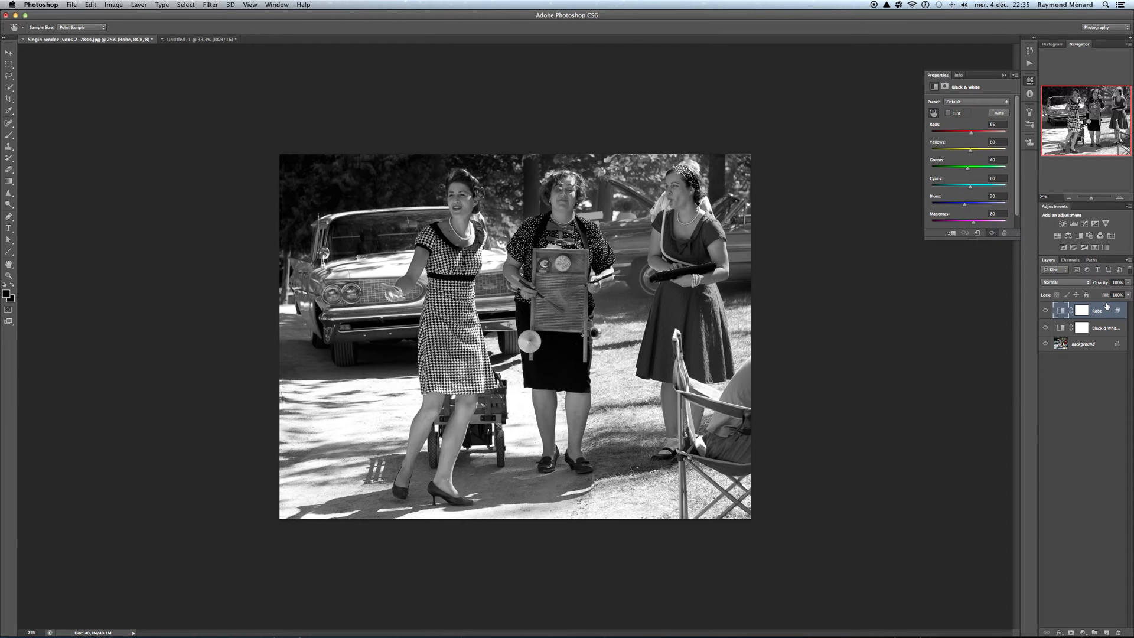
Step: Set the Reds of the Robe layer to about 76
{"action": "scroll", "coordinate": [959, 117], "scroll_direction": "down", "scroll_amount": 2}
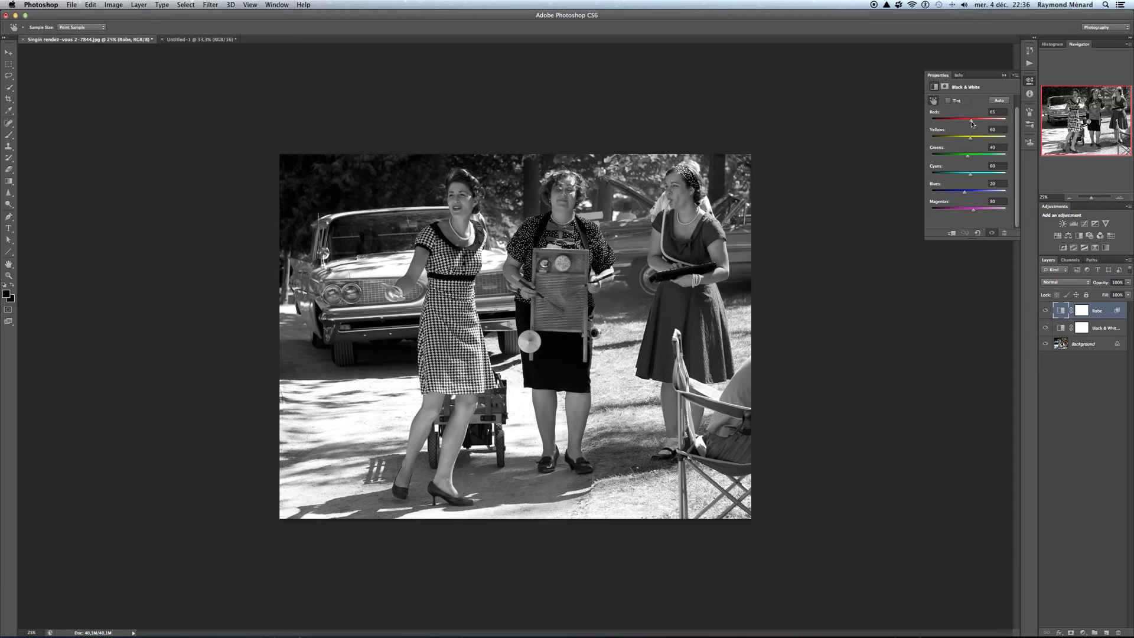
{"action": "left_click_drag", "start_coordinate": [972, 124], "coordinate": [976, 122]}
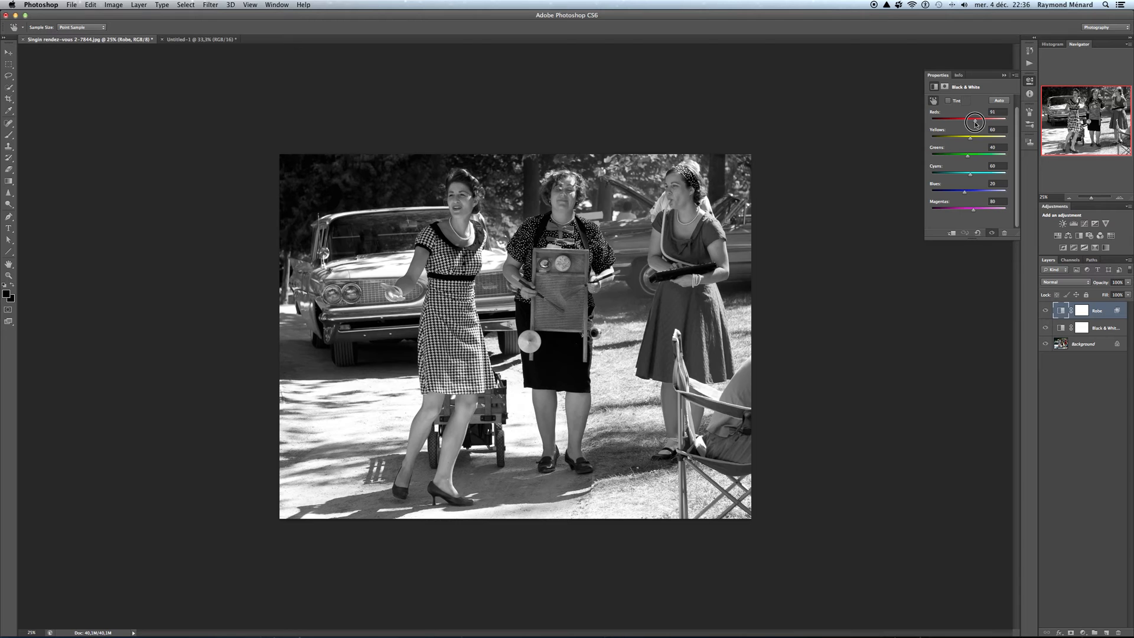
{"action": "left_click_drag", "start_coordinate": [975, 123], "coordinate": [973, 124]}
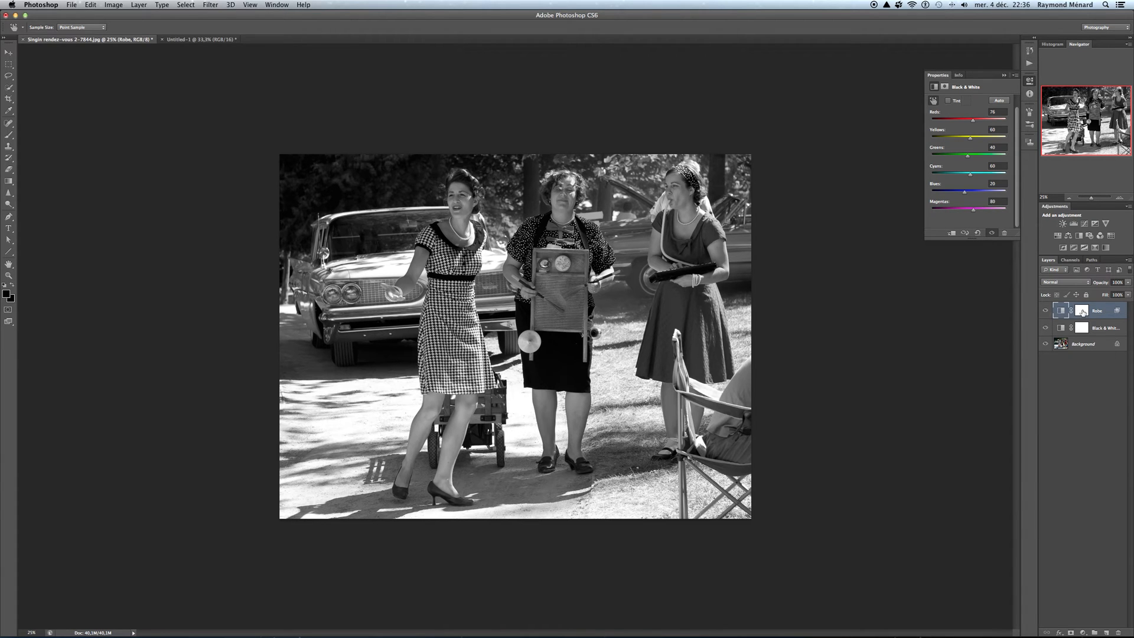
Step: Invert the Robe layer's mask to solid black
{"action": "left_click", "coordinate": [1082, 312]}
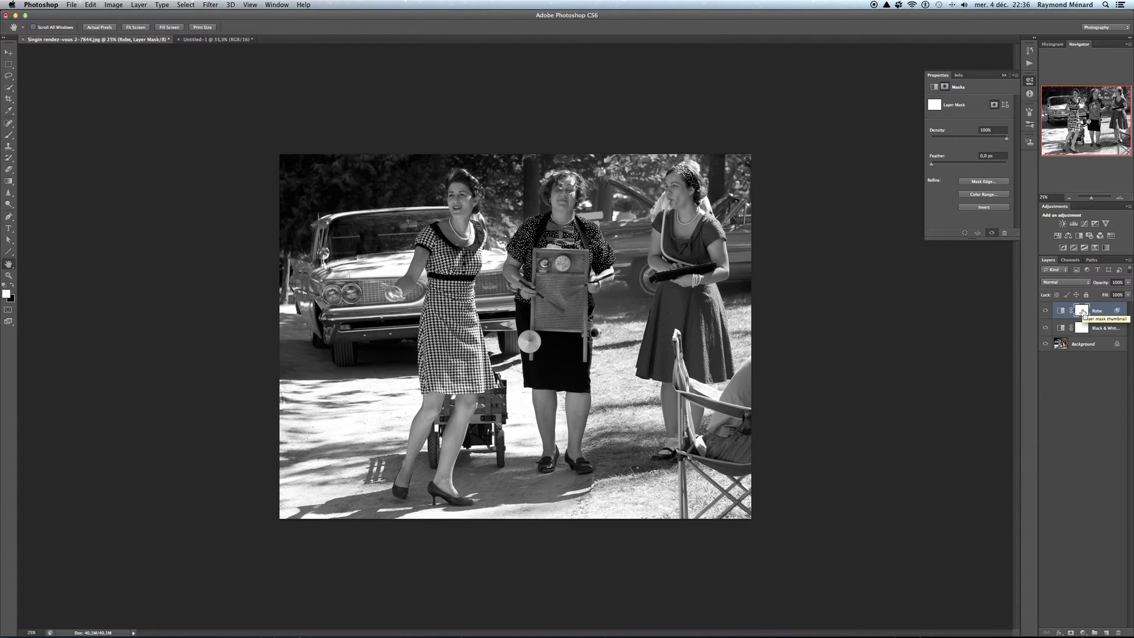
{"action": "key", "text": "super+i"}
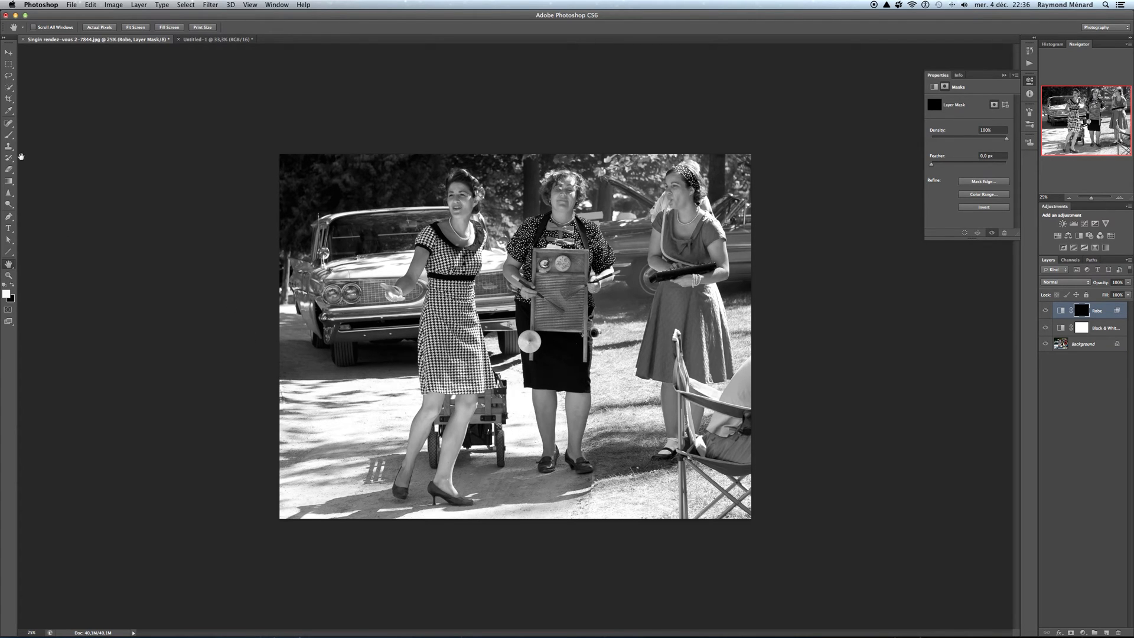
Step: Set up the Brush tool with 70% opacity and a smaller, soft tip for painting on the Robe layer's mask
{"action": "left_click", "coordinate": [9, 136]}
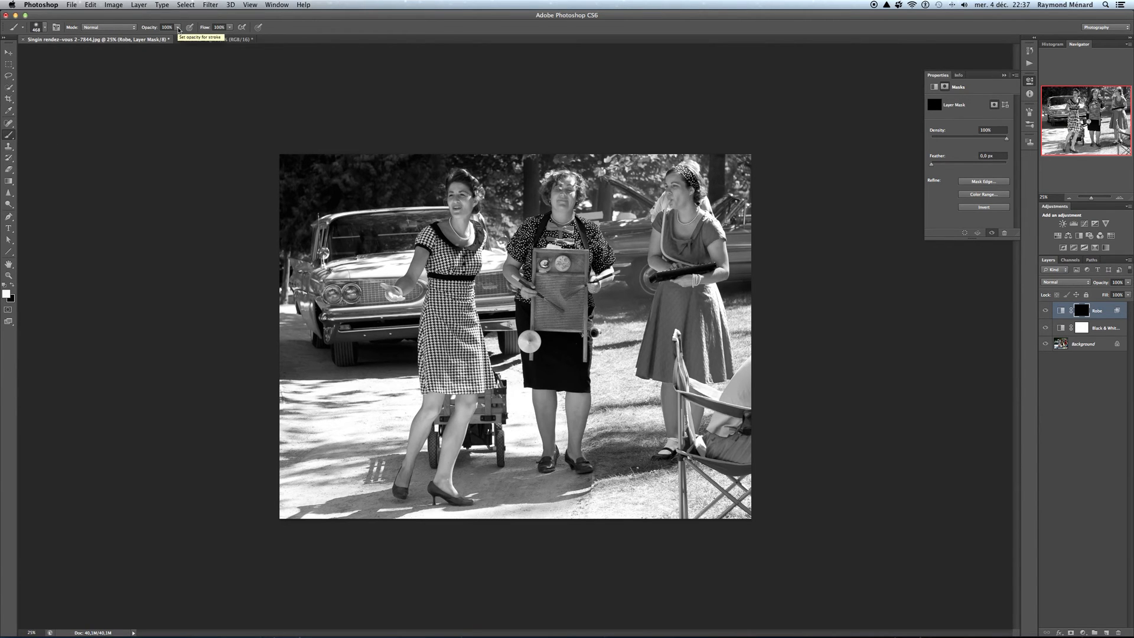
{"action": "left_click", "coordinate": [178, 28]}
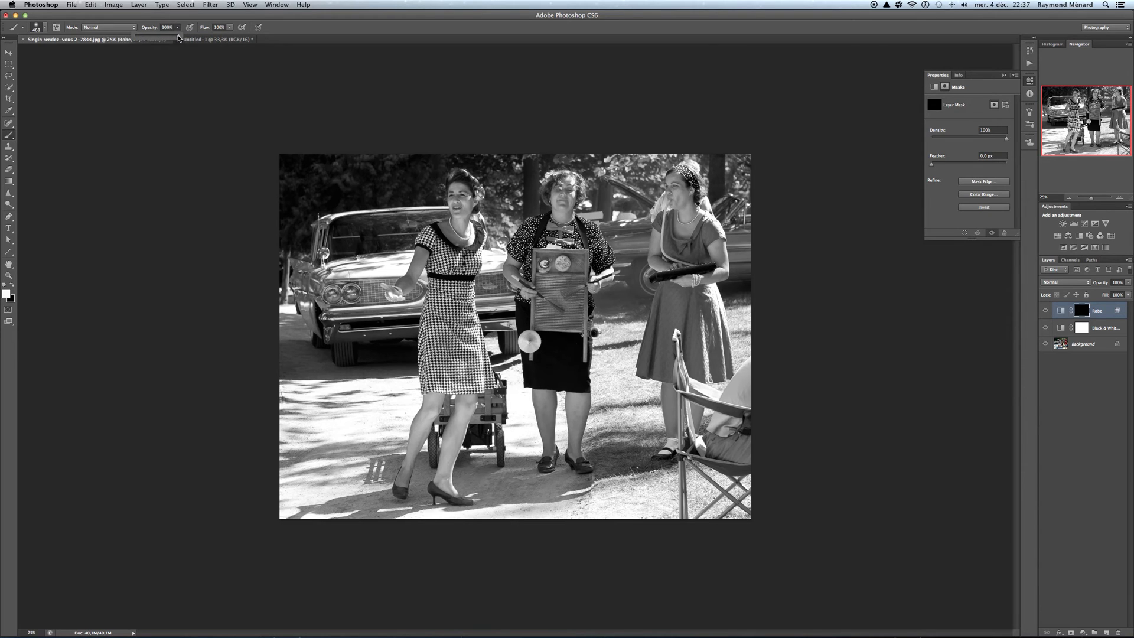
{"action": "left_click_drag", "start_coordinate": [179, 37], "coordinate": [166, 38]}
{"action": "right_click", "coordinate": [698, 307]}
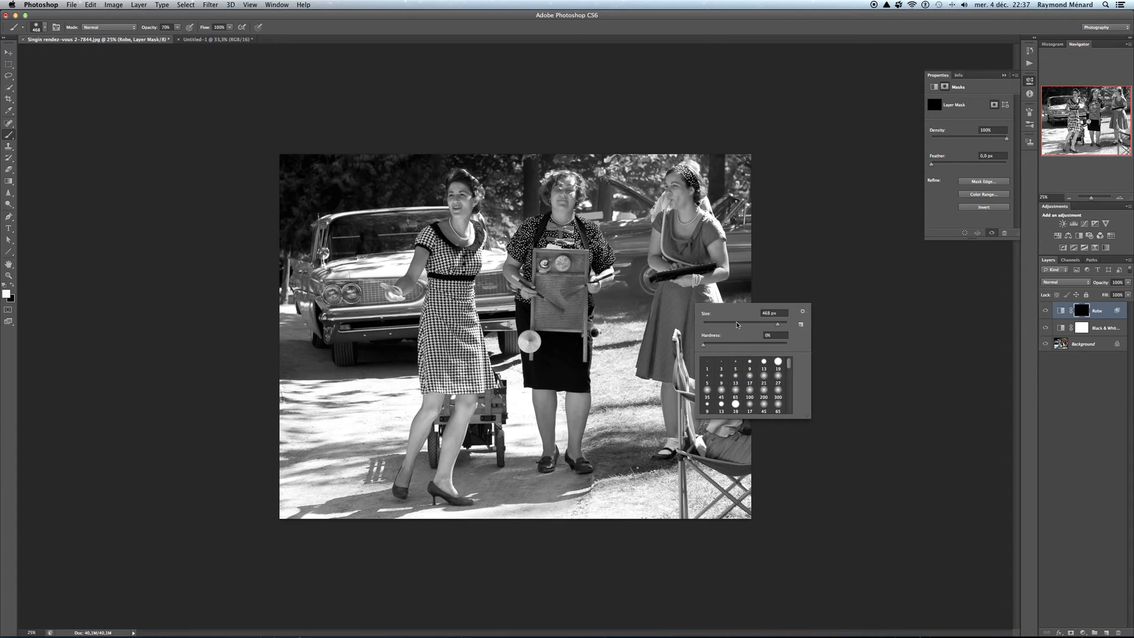
{"action": "left_click", "coordinate": [737, 325]}
{"action": "key", "text": "Return"}
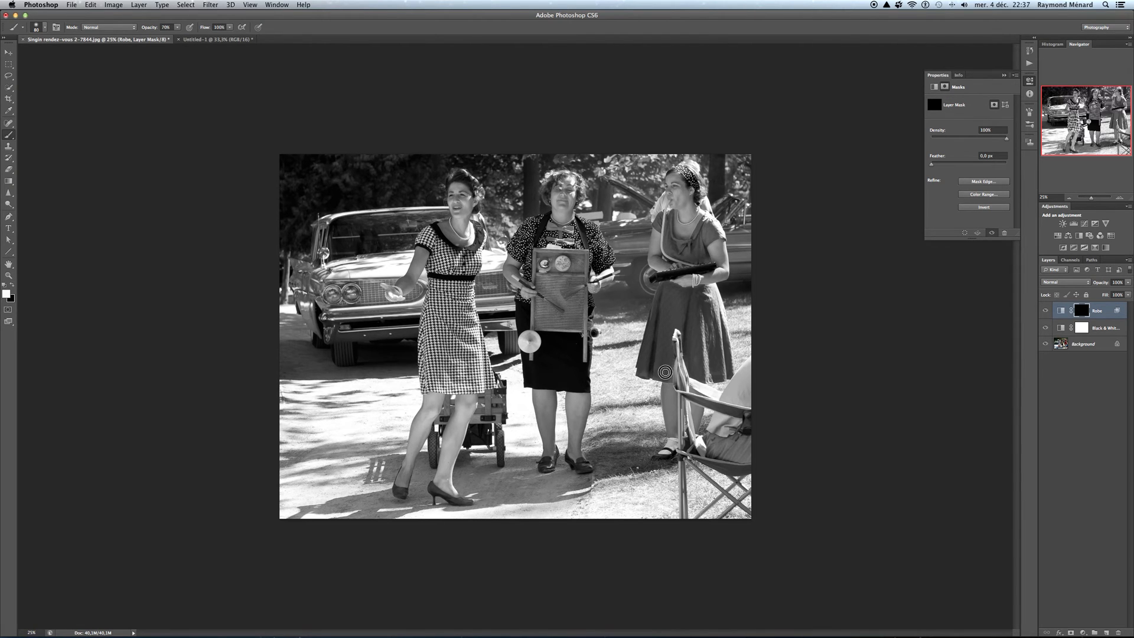
Step: Paint white over the standing woman's red dress on the Robe mask, raising the brush opacity to 100% for the remaining areas
{"action": "mouse_move", "coordinate": [664, 372]}
{"action": "left_mouse_down"}
{"action": "mouse_move", "coordinate": [687, 362]}
{"action": "mouse_move", "coordinate": [697, 372]}
{"action": "left_mouse_up"}
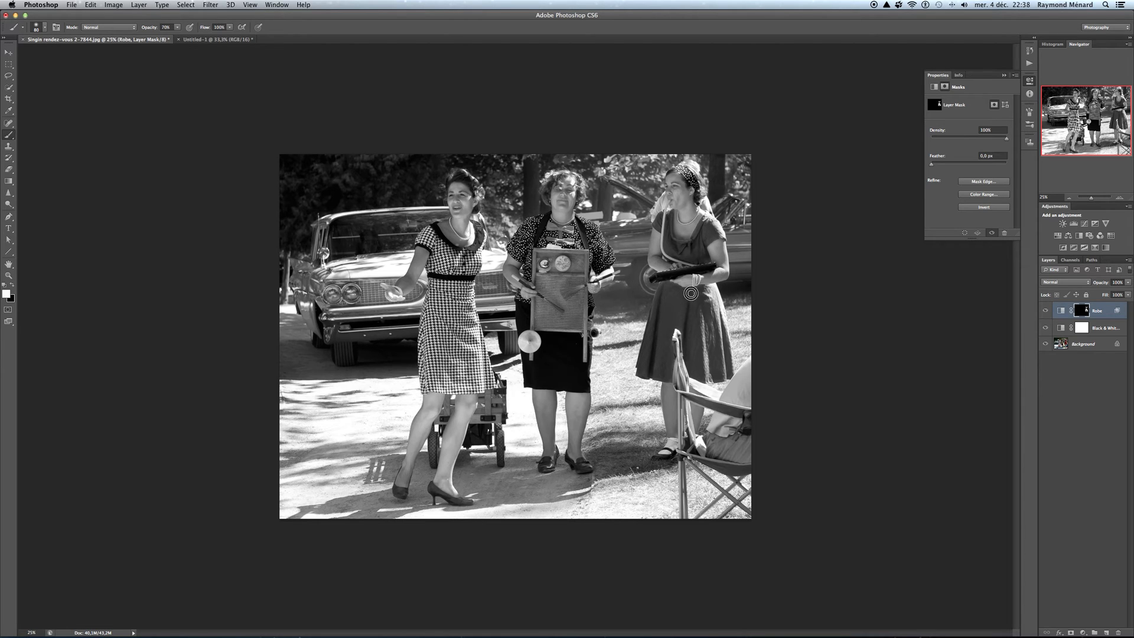
{"action": "left_click", "coordinate": [177, 28]}
{"action": "left_click_drag", "start_coordinate": [180, 36], "coordinate": [191, 35]}
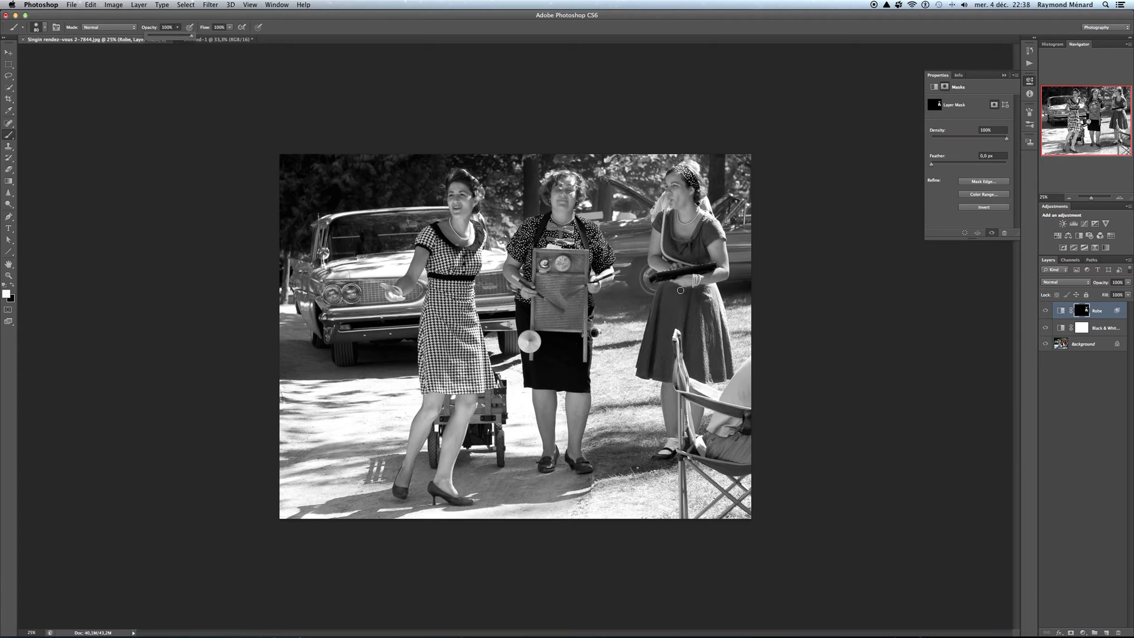
{"action": "mouse_move", "coordinate": [664, 290]}
{"action": "left_mouse_down"}
{"action": "mouse_move", "coordinate": [652, 352]}
{"action": "mouse_move", "coordinate": [668, 293]}
{"action": "mouse_move", "coordinate": [666, 325]}
{"action": "mouse_move", "coordinate": [678, 297]}
{"action": "mouse_move", "coordinate": [679, 323]}
{"action": "mouse_move", "coordinate": [705, 301]}
{"action": "mouse_move", "coordinate": [711, 324]}
{"action": "mouse_move", "coordinate": [713, 295]}
{"action": "mouse_move", "coordinate": [727, 347]}
{"action": "mouse_move", "coordinate": [723, 335]}
{"action": "mouse_move", "coordinate": [708, 352]}
{"action": "mouse_move", "coordinate": [708, 320]}
{"action": "mouse_move", "coordinate": [691, 363]}
{"action": "mouse_move", "coordinate": [698, 370]}
{"action": "mouse_move", "coordinate": [709, 345]}
{"action": "mouse_move", "coordinate": [720, 376]}
{"action": "mouse_move", "coordinate": [729, 360]}
{"action": "mouse_move", "coordinate": [717, 372]}
{"action": "mouse_move", "coordinate": [673, 351]}
{"action": "mouse_move", "coordinate": [666, 375]}
{"action": "mouse_move", "coordinate": [662, 347]}
{"action": "mouse_move", "coordinate": [655, 370]}
{"action": "mouse_move", "coordinate": [645, 364]}
{"action": "mouse_move", "coordinate": [655, 314]}
{"action": "mouse_move", "coordinate": [666, 379]}
{"action": "left_mouse_up"}
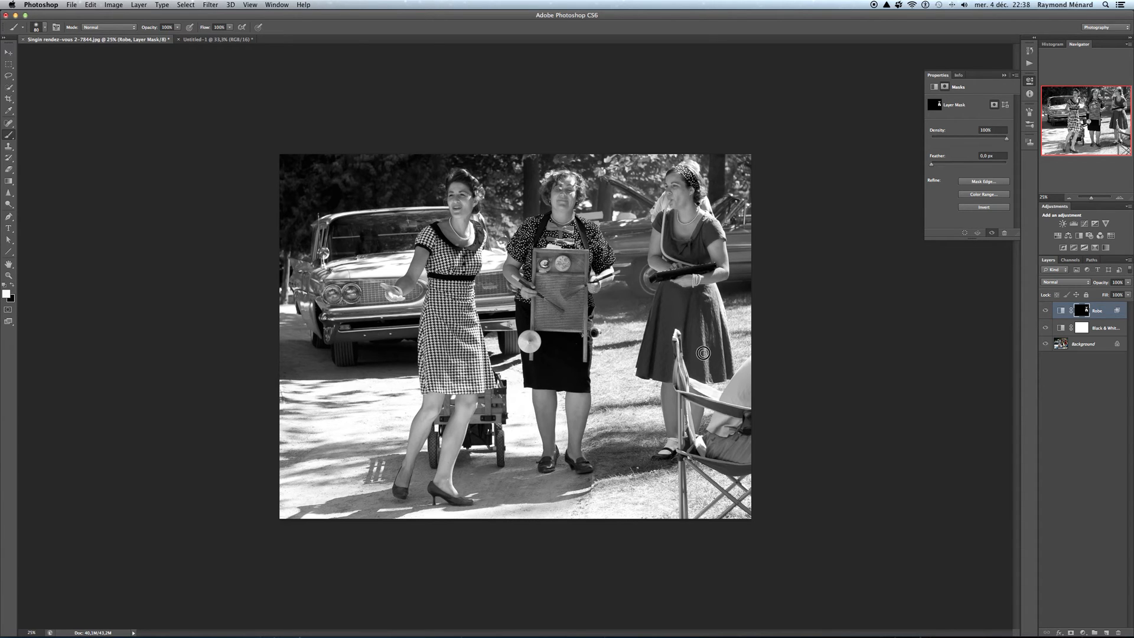
Step: Compare the colour original with the base conversion by hiding and restoring the Background, Robe and lower Black & White layers
{"action": "left_click", "coordinate": [1046, 344]}
{"action": "left_click", "coordinate": [1045, 345]}
{"action": "left_click", "coordinate": [1045, 310]}
{"action": "left_click", "coordinate": [1045, 328]}
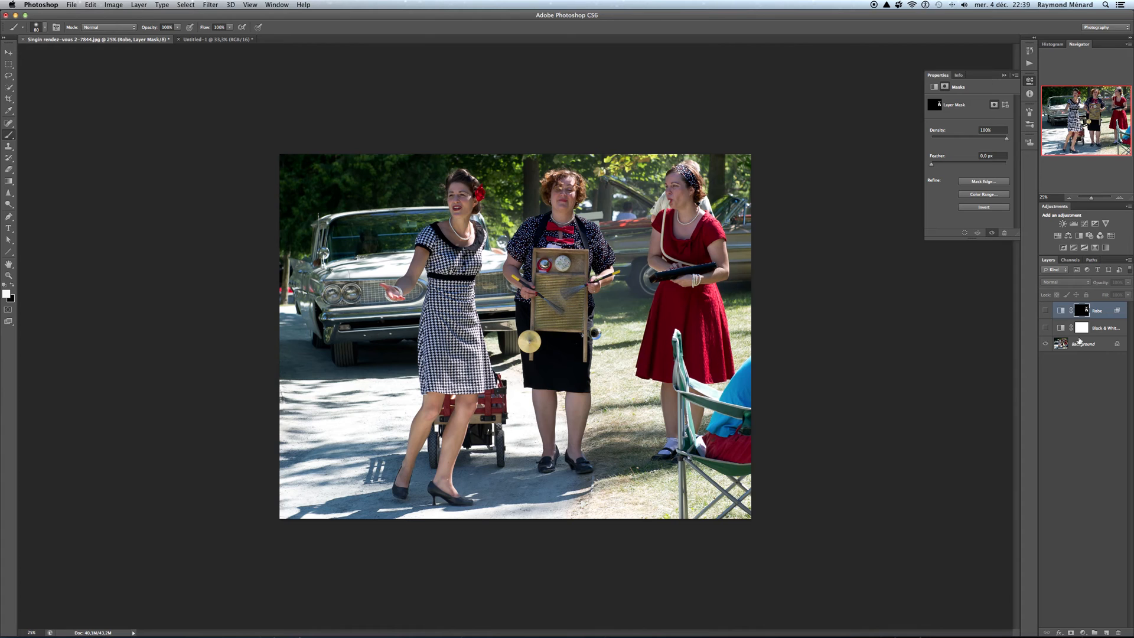
{"action": "left_click", "coordinate": [1045, 327]}
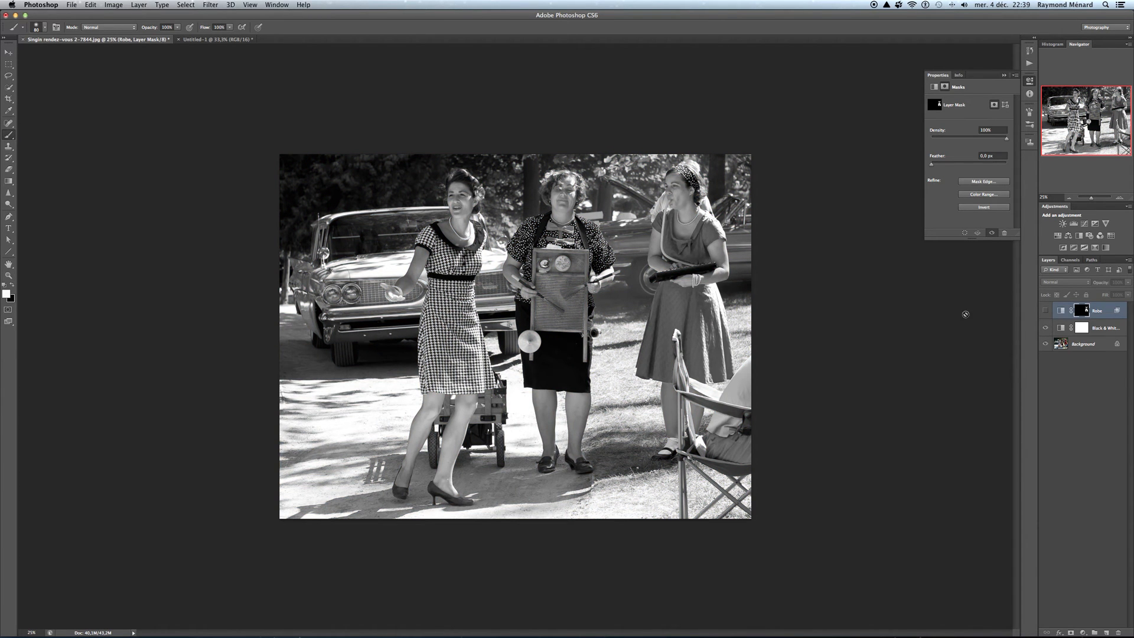
{"action": "left_click", "coordinate": [1044, 329]}
{"action": "left_click", "coordinate": [1045, 329]}
{"action": "left_click", "coordinate": [1044, 311]}
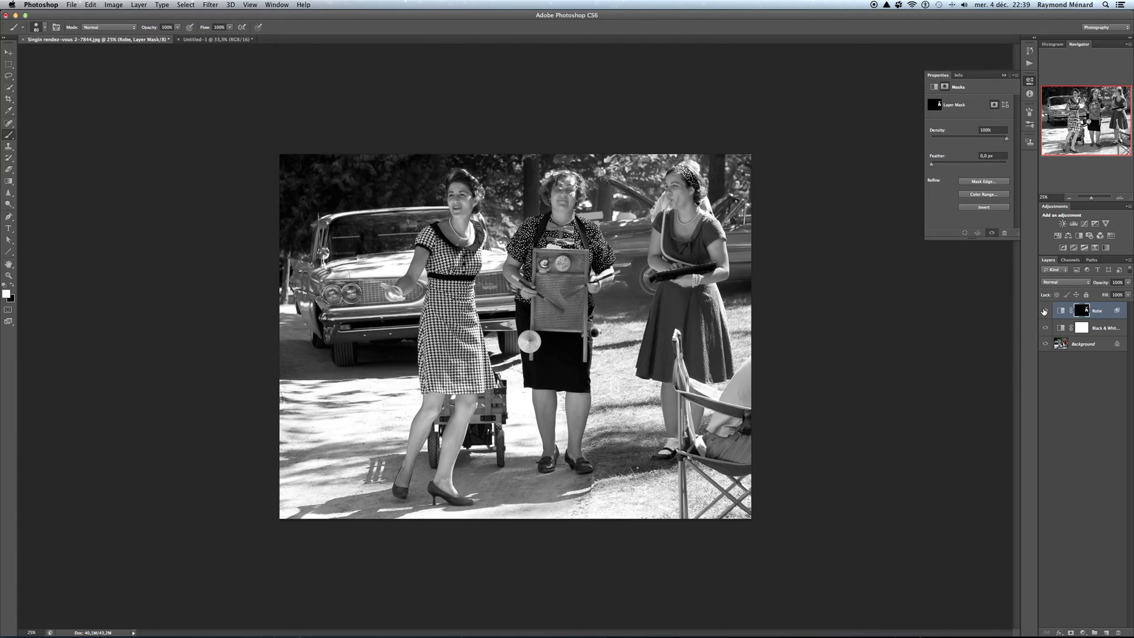
Step: Repeatedly hide and show the Robe layer to examine its effect on the dress, checking the lower Black & White layer too
{"action": "left_click", "coordinate": [1045, 311]}
{"action": "left_click", "coordinate": [1045, 311]}
{"action": "left_click", "coordinate": [1044, 311]}
{"action": "left_click", "coordinate": [1044, 312]}
{"action": "left_click", "coordinate": [1044, 311]}
{"action": "left_click", "coordinate": [1044, 311]}
{"action": "left_click", "coordinate": [1046, 311]}
{"action": "left_click", "coordinate": [1045, 312]}
{"action": "left_click", "coordinate": [1046, 312]}
{"action": "left_click", "coordinate": [1045, 311]}
{"action": "left_click", "coordinate": [1045, 311]}
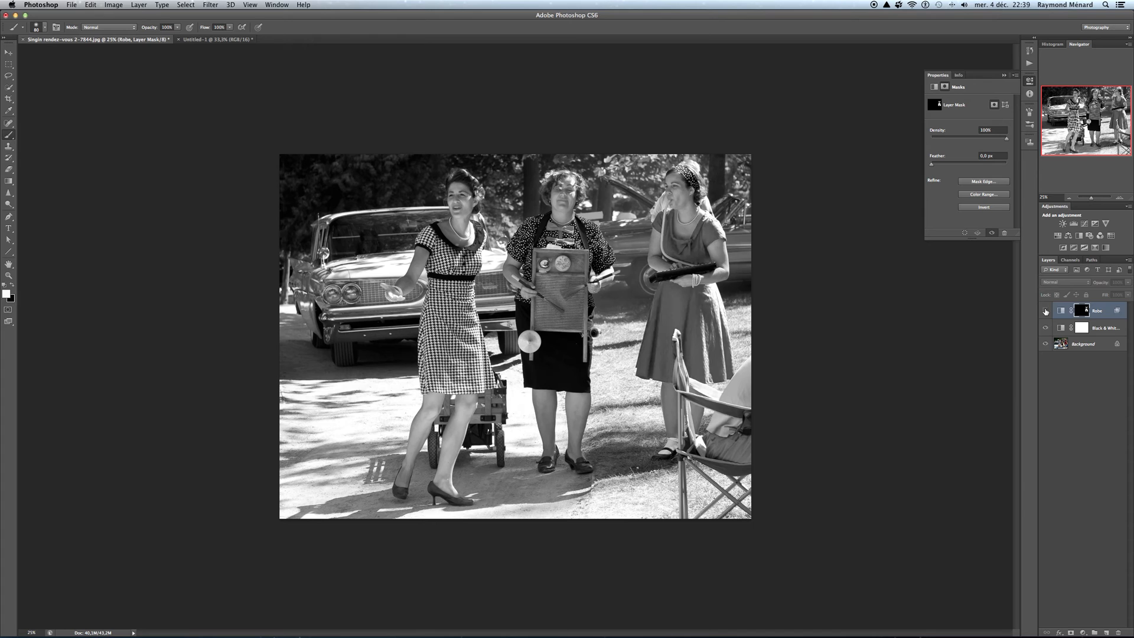
{"action": "left_click", "coordinate": [1046, 311]}
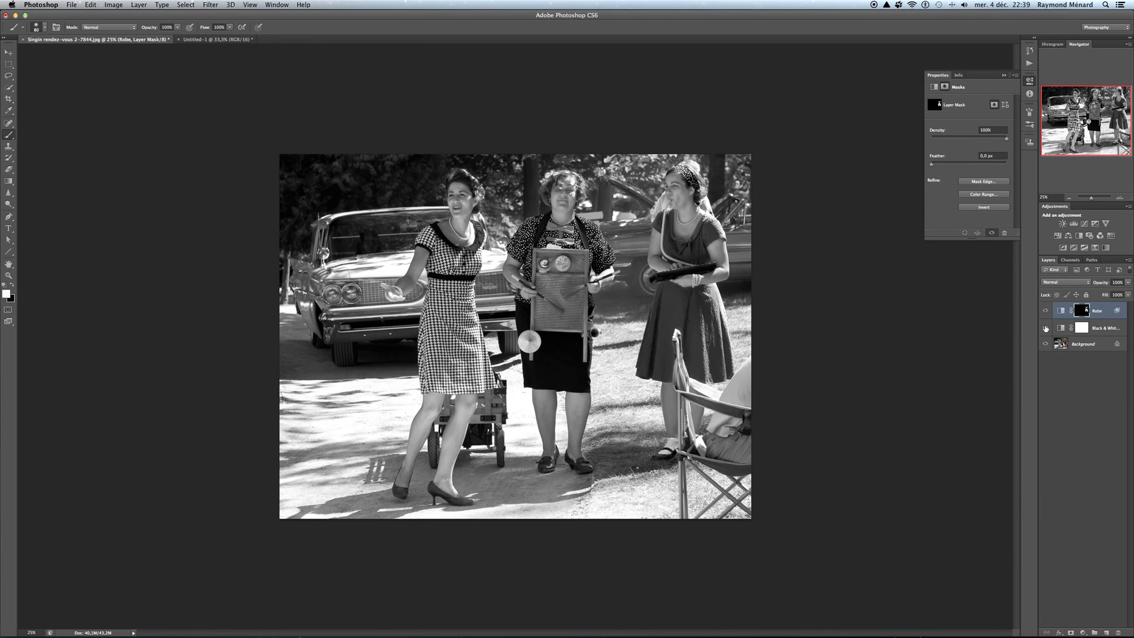
{"action": "left_click", "coordinate": [1046, 328]}
{"action": "left_click", "coordinate": [1046, 328]}
{"action": "left_click", "coordinate": [1045, 311]}
{"action": "left_click", "coordinate": [1045, 311]}
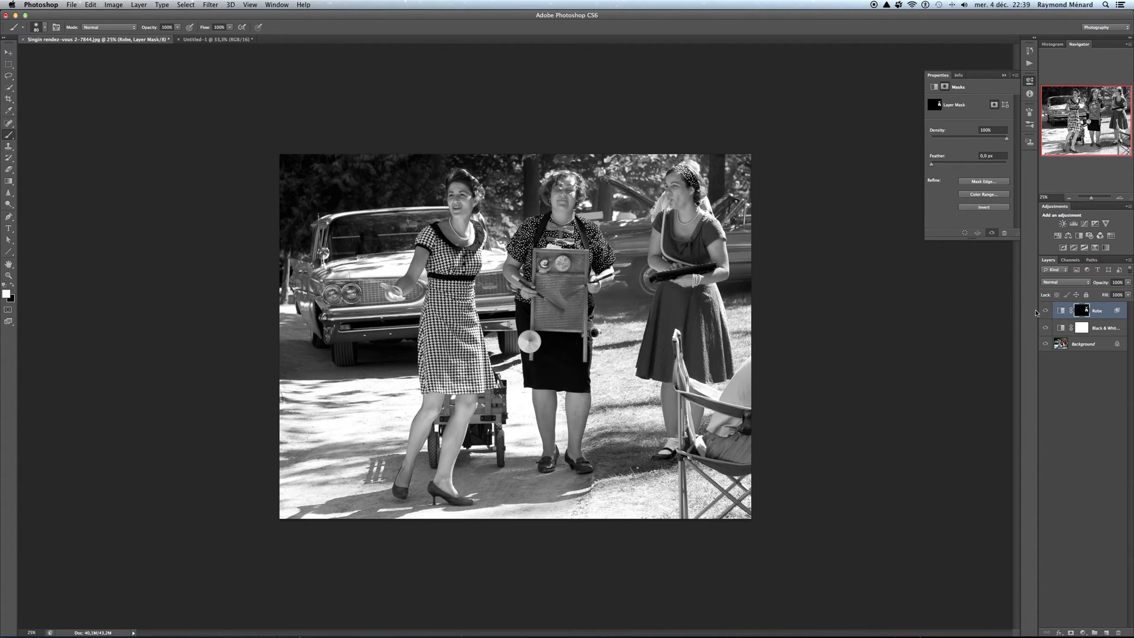
Step: Add a Black & White adjustment layer above Robe and rename it Chandail bleu
{"action": "left_click", "coordinate": [1079, 236]}
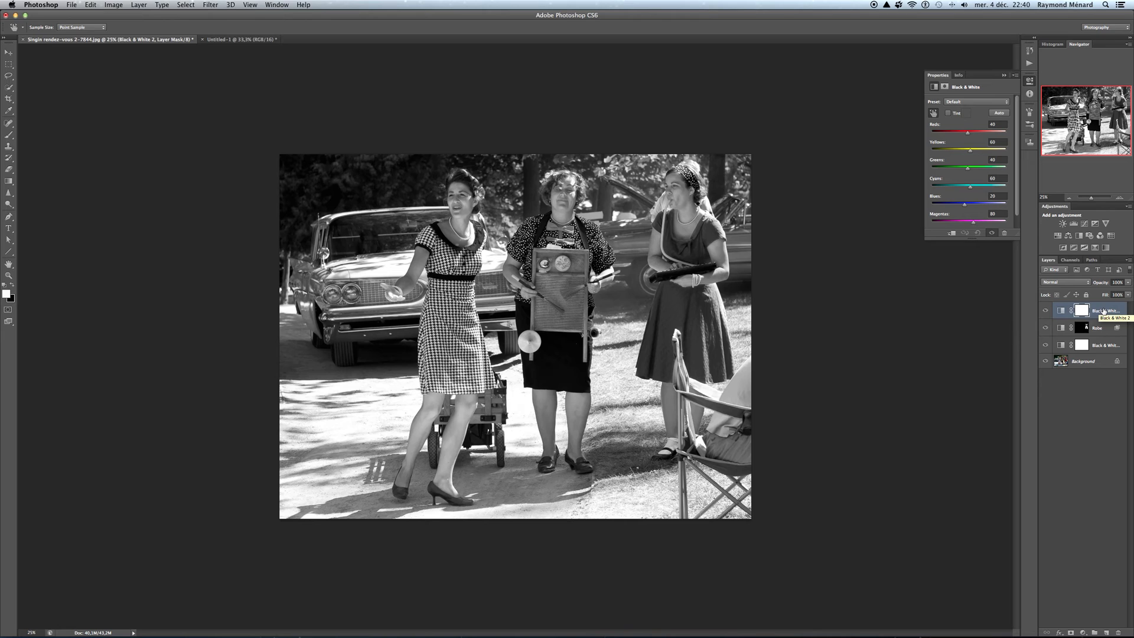
{"action": "double_click", "coordinate": [1103, 311]}
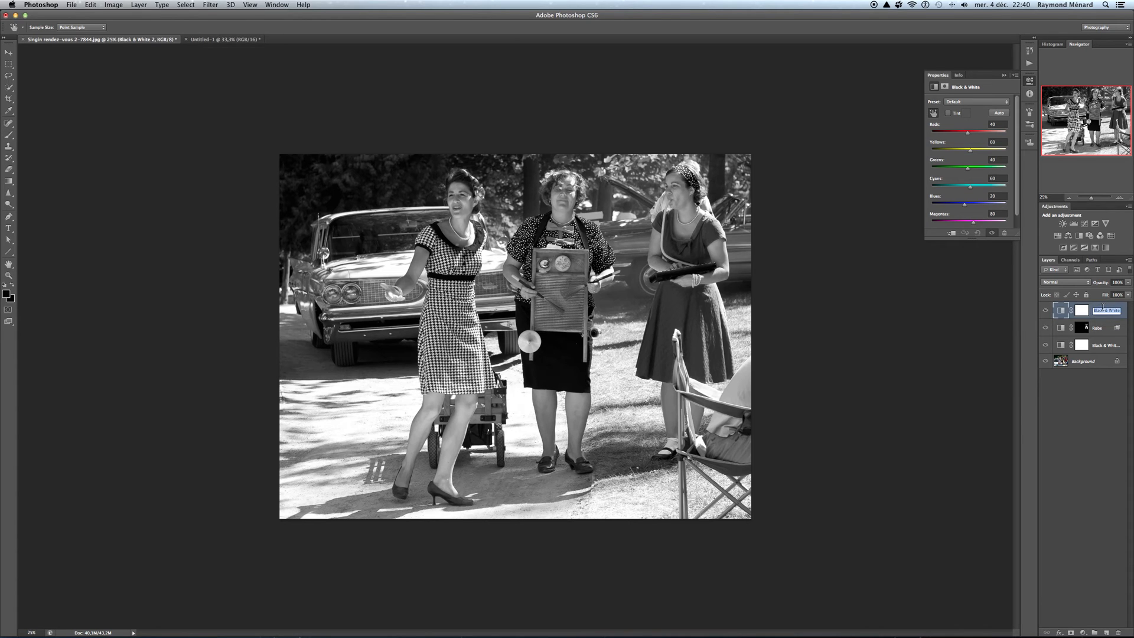
{"action": "type", "text": "Chandail bleu"}
{"action": "key", "text": "Return"}
Step: Set the Chandail bleu layer's knockout to Deep and adjust its Blues to about 24
{"action": "mouse_move", "coordinate": [965, 207]}
{"action": "left_mouse_down"}
{"action": "mouse_move", "coordinate": [981, 207]}
{"action": "mouse_move", "coordinate": [970, 207]}
{"action": "left_mouse_up"}
{"action": "double_click", "coordinate": [1121, 307]}
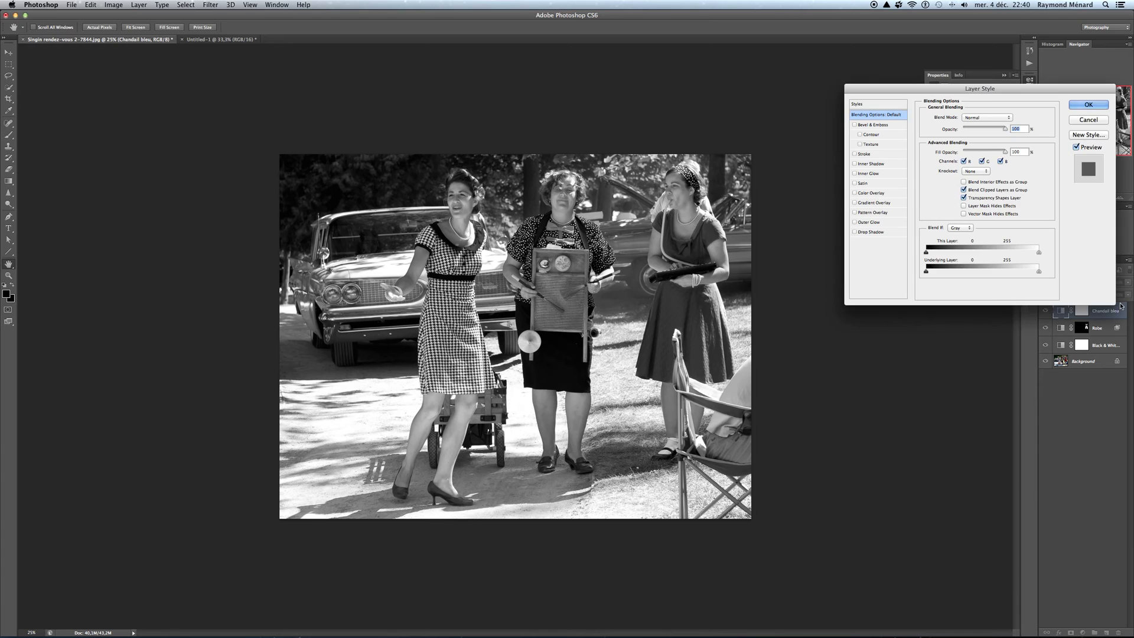
{"action": "left_click", "coordinate": [986, 171]}
{"action": "left_click", "coordinate": [976, 187]}
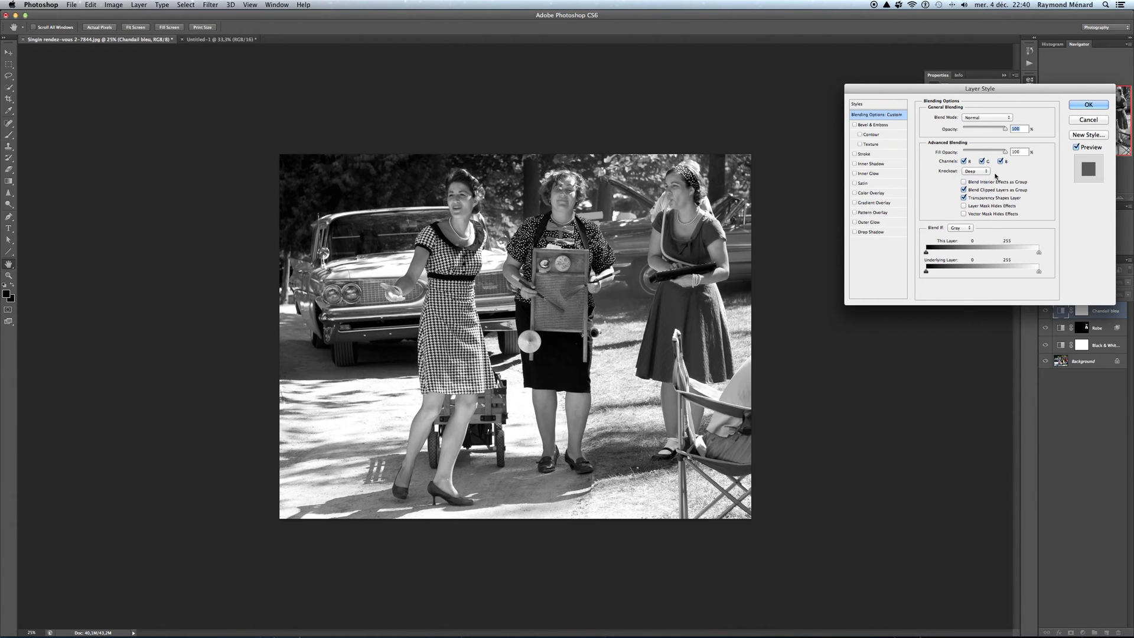
{"action": "left_click", "coordinate": [1076, 106]}
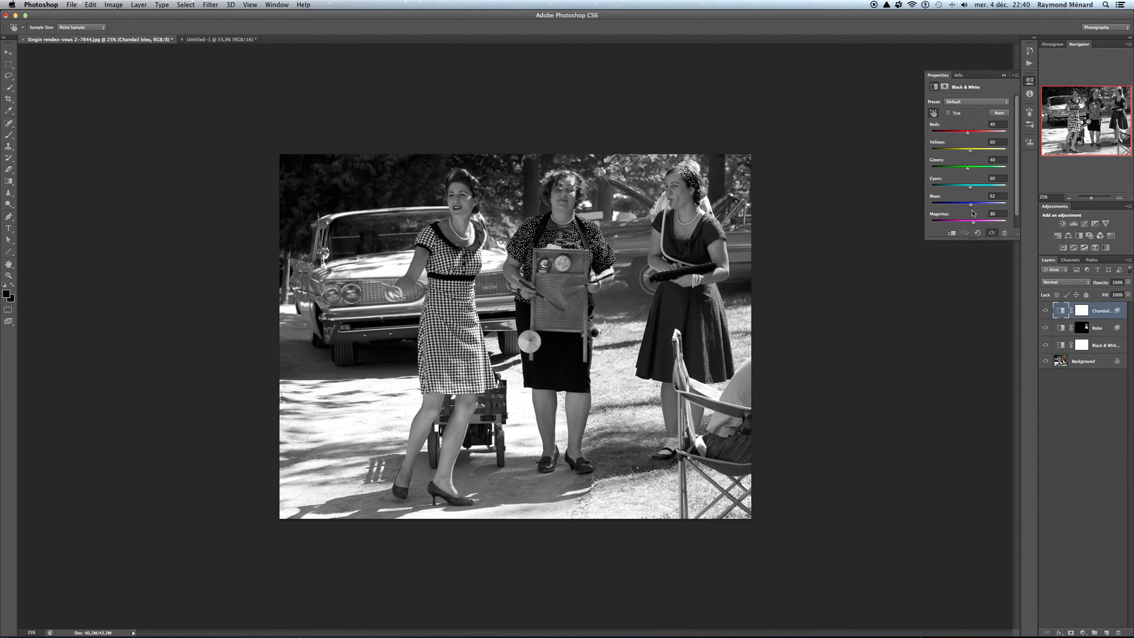
{"action": "left_click_drag", "start_coordinate": [972, 208], "coordinate": [965, 206]}
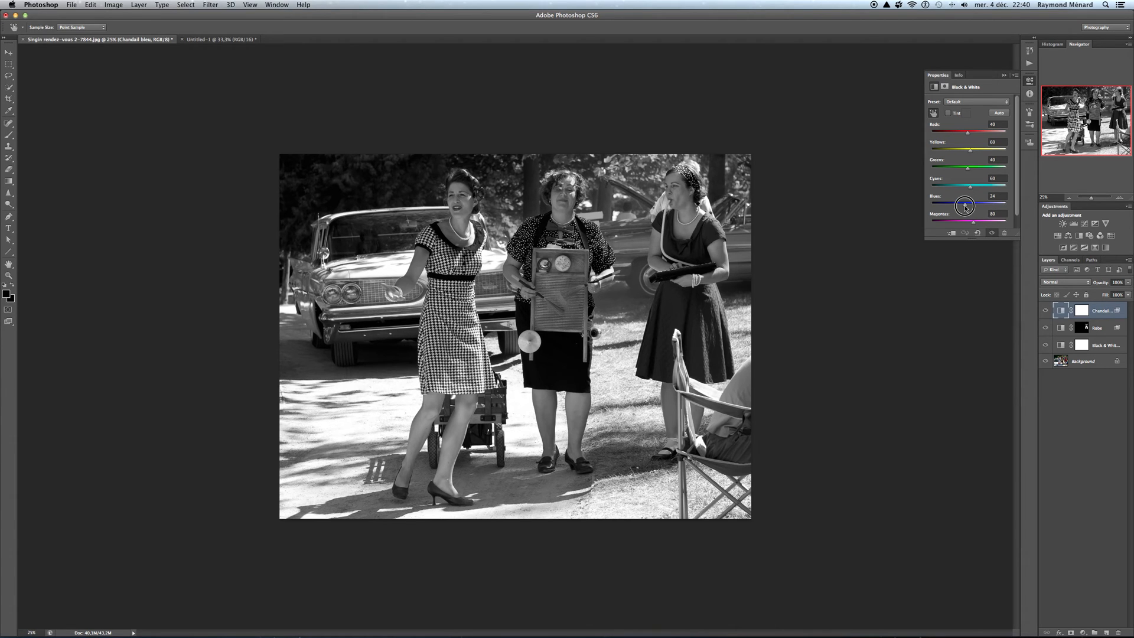
Step: Invert the Chandail bleu layer's mask to black and paint white over the blue sweater at the folding chair
{"action": "left_click", "coordinate": [1080, 312]}
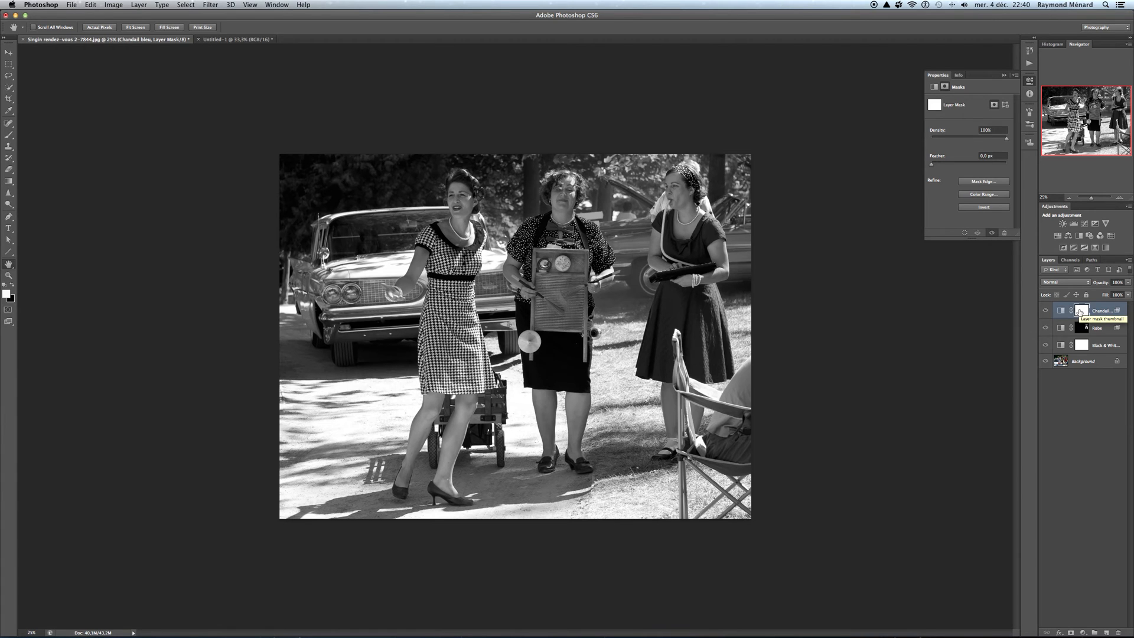
{"action": "key", "text": "super+i"}
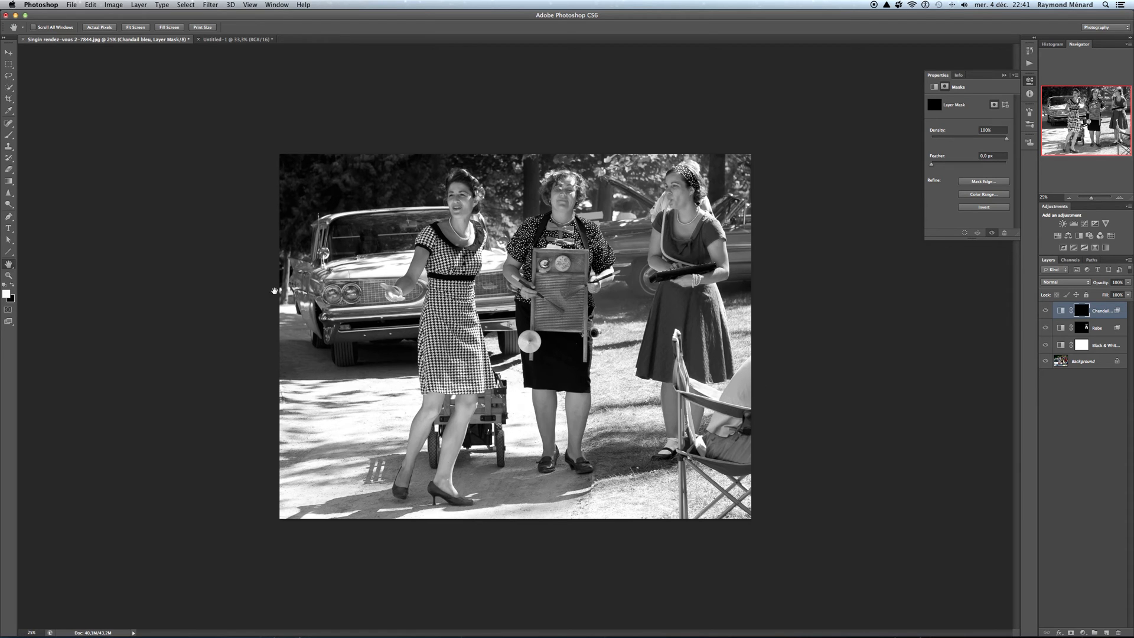
{"action": "left_click", "coordinate": [8, 136]}
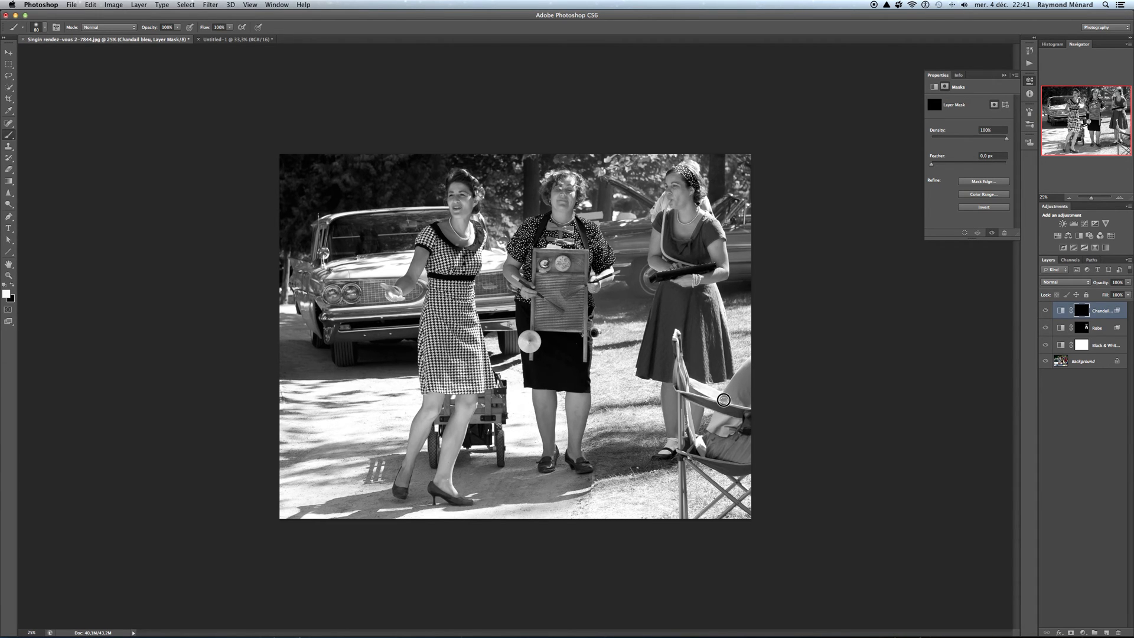
{"action": "left_click_drag", "start_coordinate": [716, 420], "coordinate": [731, 425]}
Step: Hide and restore the Background and each of the three adjustment layers to examine what each one contributes
{"action": "left_click", "coordinate": [1045, 362]}
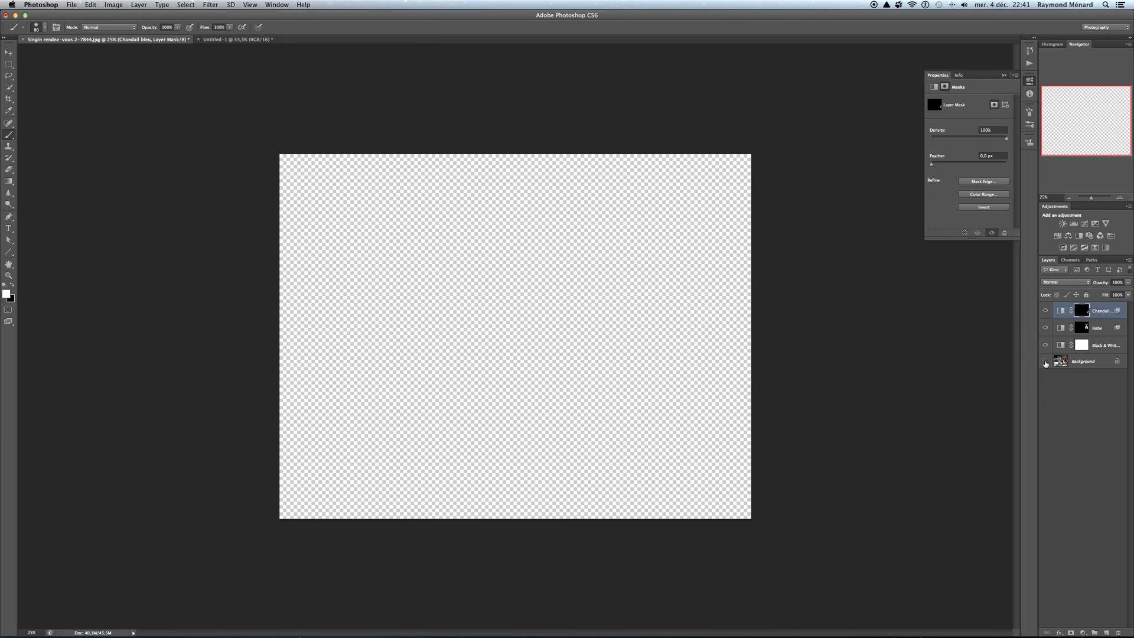
{"action": "left_click", "coordinate": [1045, 362]}
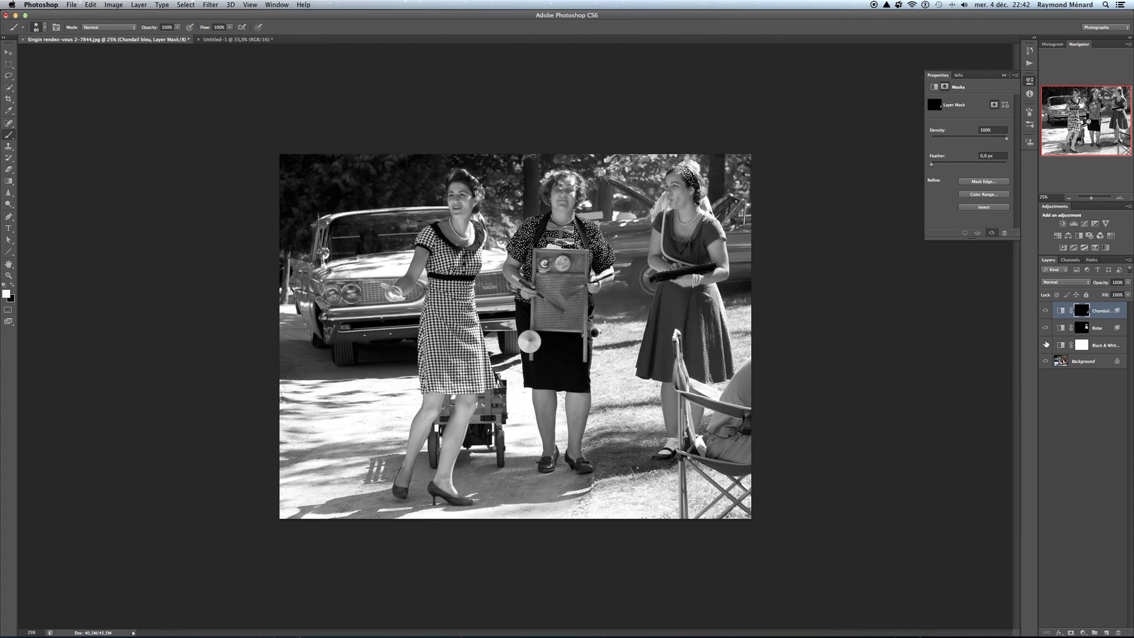
{"action": "left_click", "coordinate": [1046, 311]}
{"action": "left_click", "coordinate": [1046, 328]}
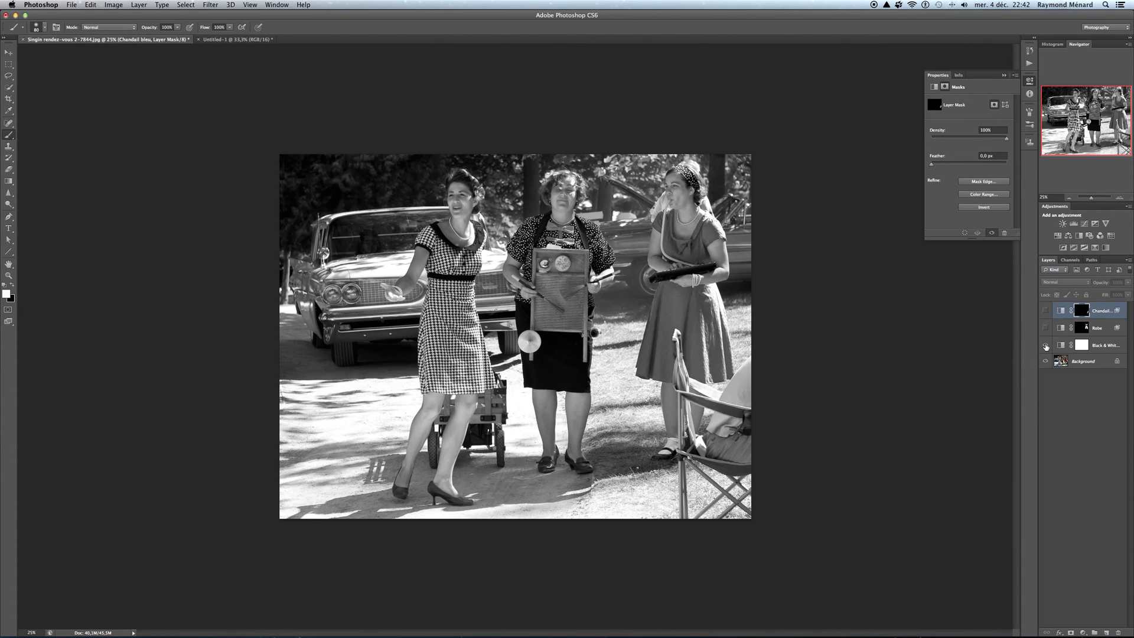
{"action": "left_click", "coordinate": [1046, 345]}
{"action": "left_click", "coordinate": [1046, 345]}
{"action": "left_click", "coordinate": [1046, 327]}
{"action": "left_click", "coordinate": [1045, 311]}
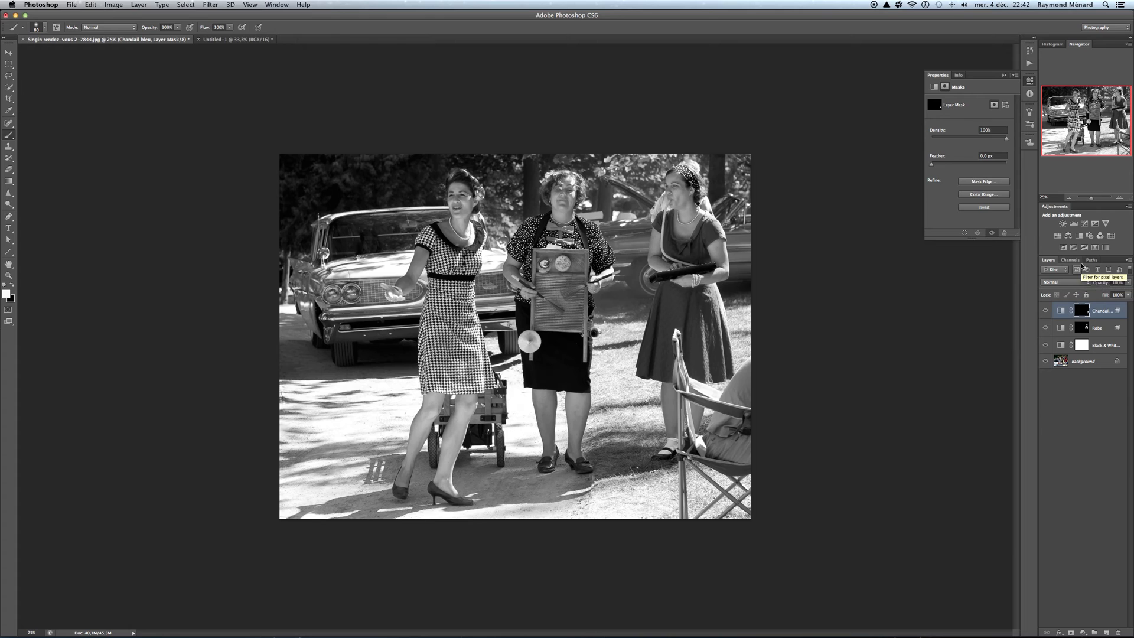
Step: Add another Black & White adjustment layer on top of the stack and rename it feuillage
{"action": "left_click", "coordinate": [1079, 236]}
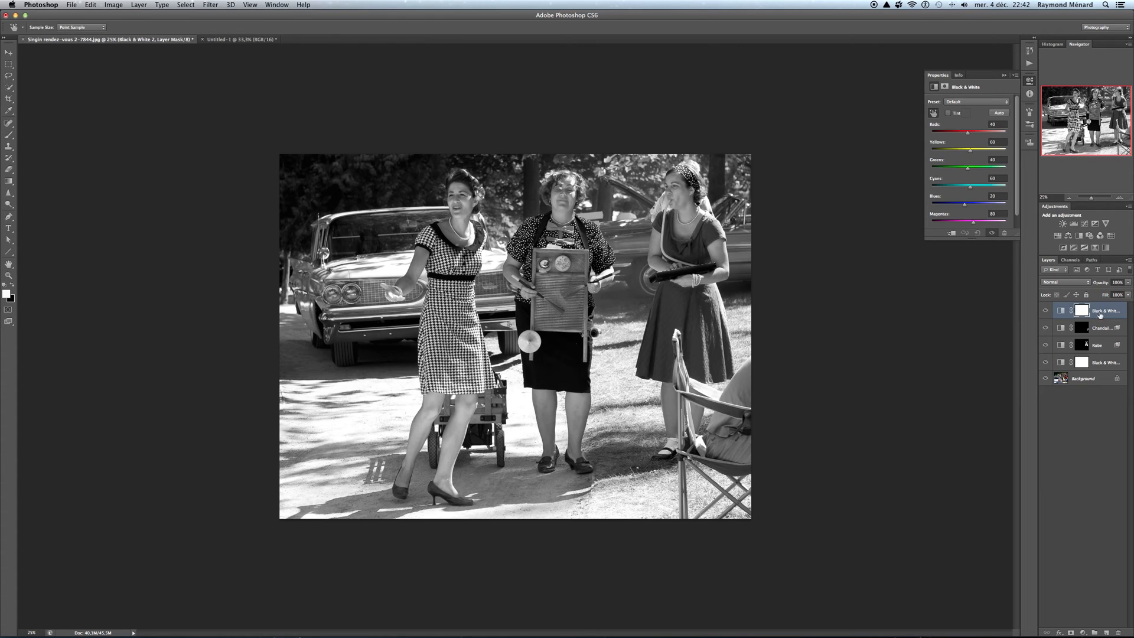
{"action": "double_click", "coordinate": [1102, 310]}
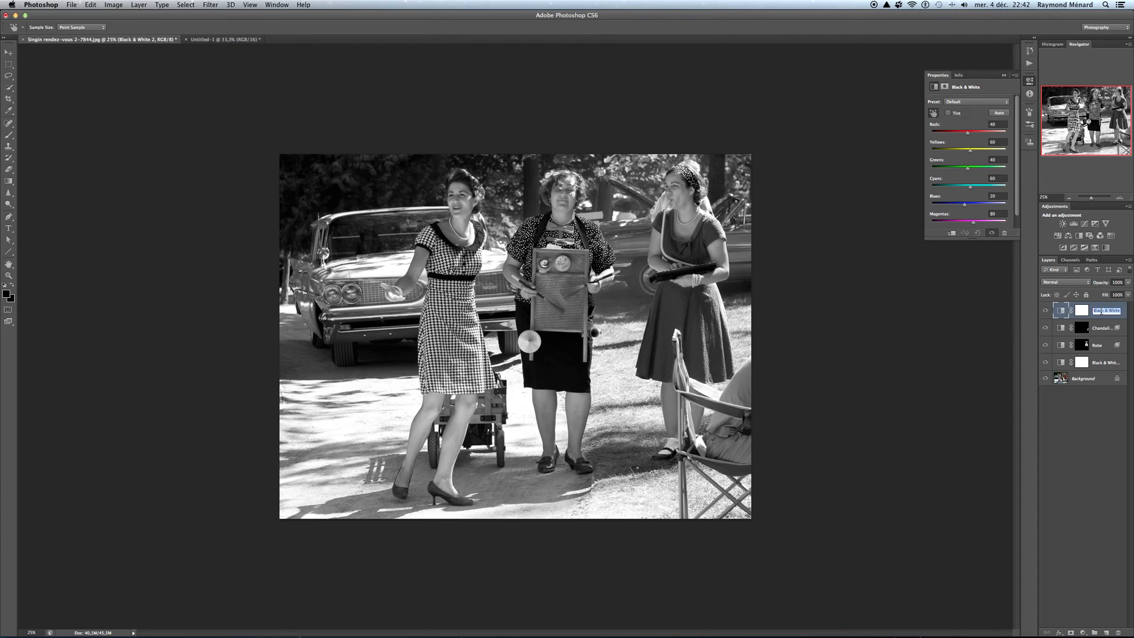
{"action": "type", "text": "Te"}
{"action": "left_click", "coordinate": [1122, 311]}
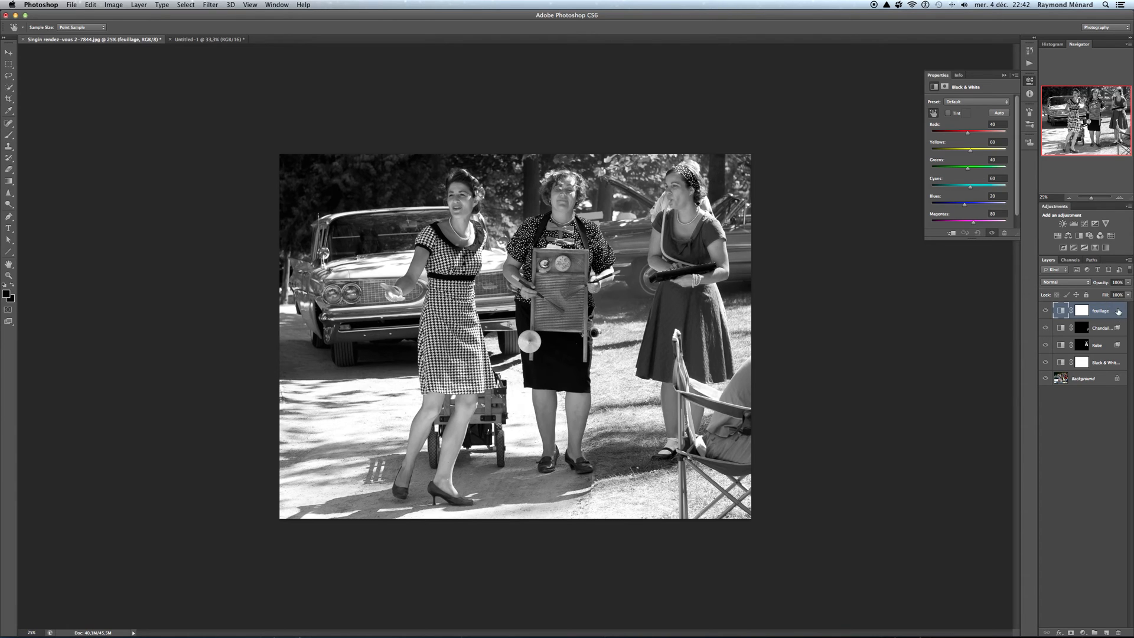
Step: Set the feuillage layer's knockout to Deep in its blending options
{"action": "double_click", "coordinate": [1118, 312]}
{"action": "left_click", "coordinate": [976, 171]}
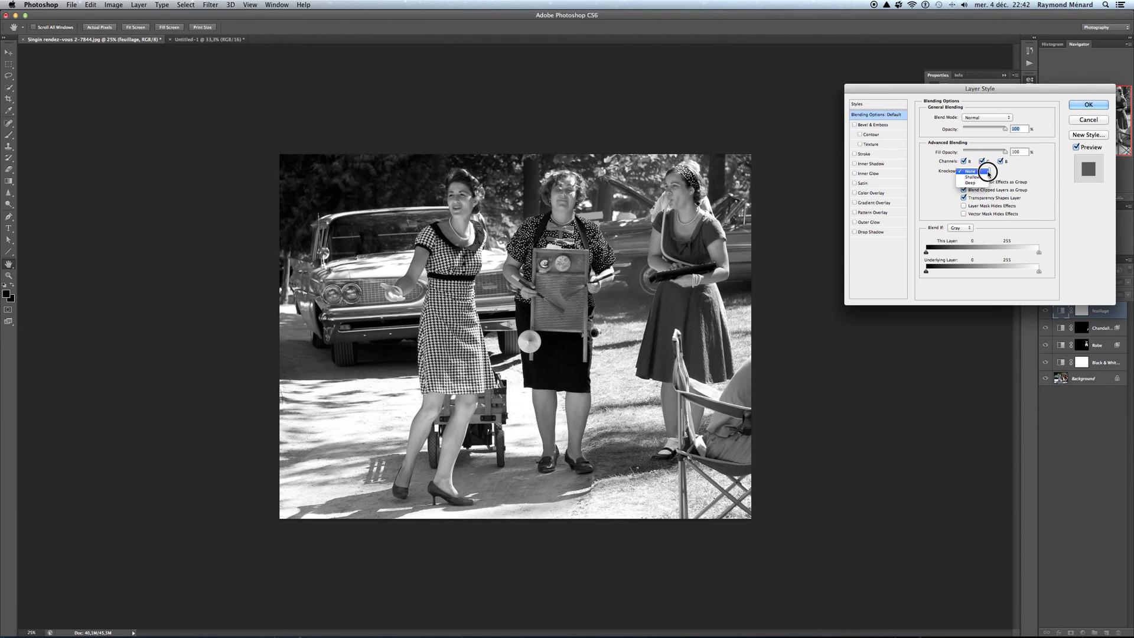
{"action": "left_click", "coordinate": [978, 184]}
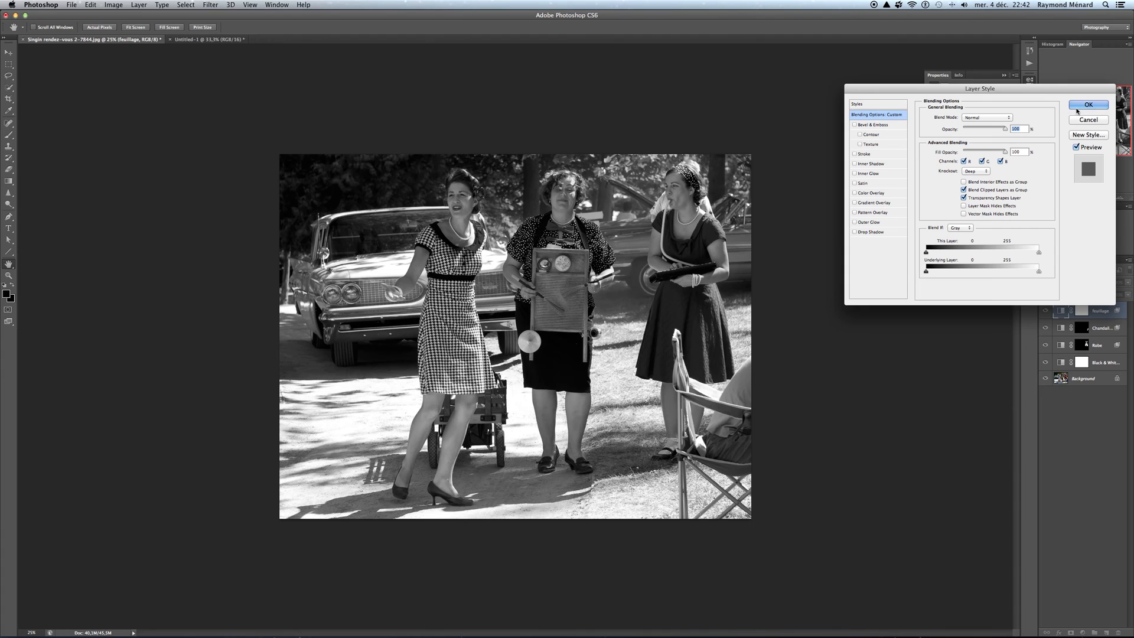
{"action": "left_click", "coordinate": [1088, 105]}
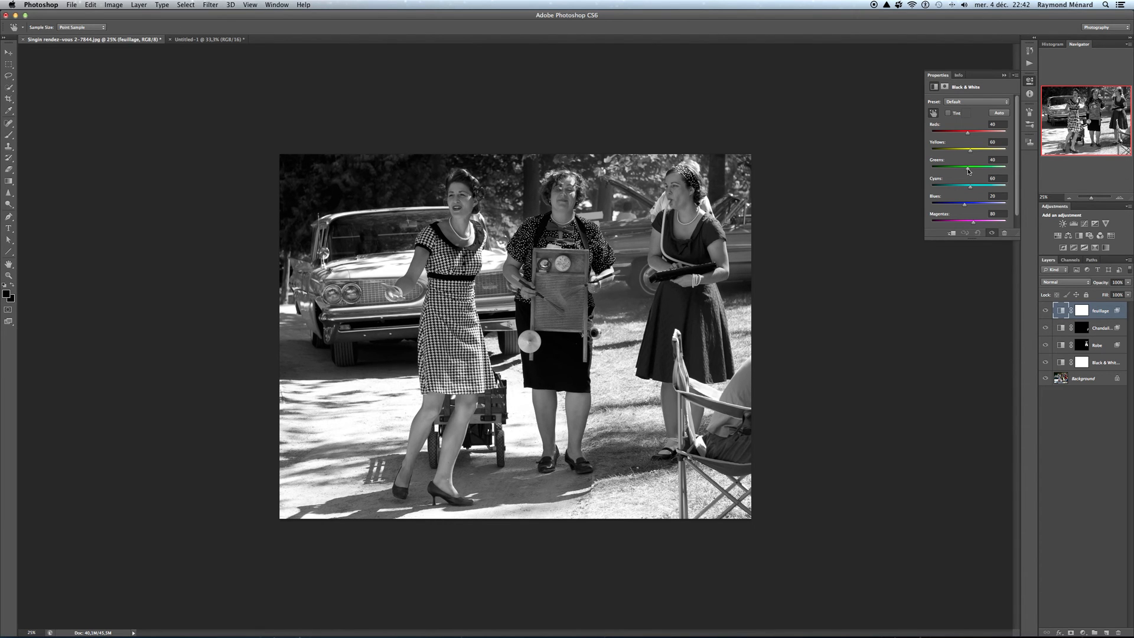
Step: Set the feuillage layer's Greens to 112 and its Cyans to about 135
{"action": "mouse_move", "coordinate": [968, 170]}
{"action": "left_mouse_down"}
{"action": "mouse_move", "coordinate": [948, 169]}
{"action": "mouse_move", "coordinate": [979, 170]}
{"action": "left_mouse_up"}
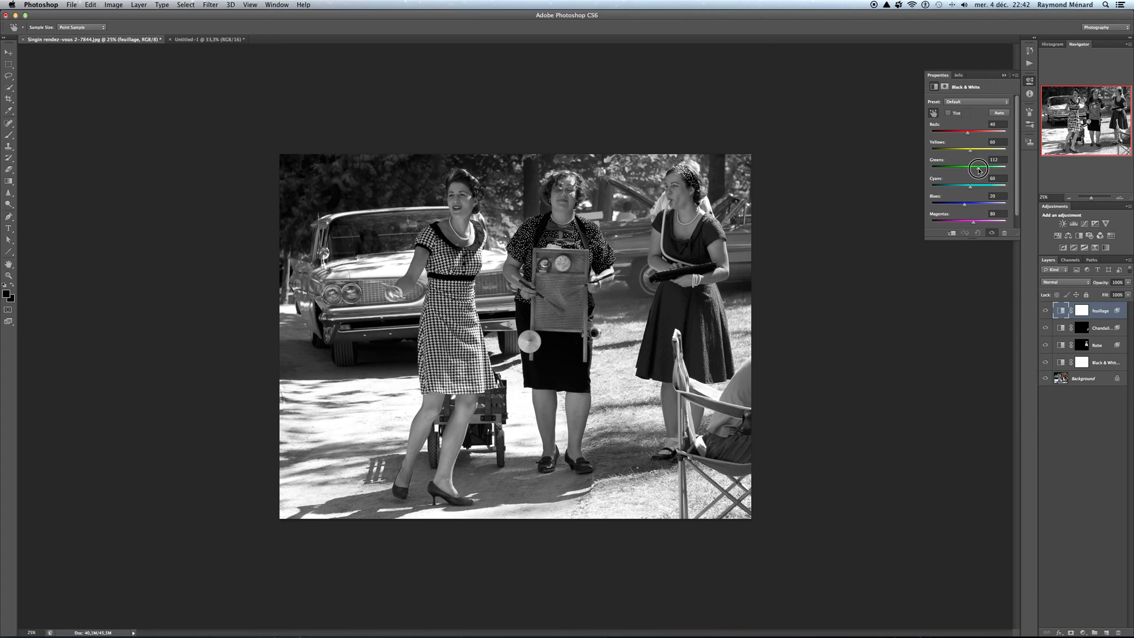
{"action": "mouse_move", "coordinate": [975, 188]}
{"action": "left_mouse_down"}
{"action": "mouse_move", "coordinate": [959, 188]}
{"action": "mouse_move", "coordinate": [974, 188]}
{"action": "left_mouse_up"}
{"action": "left_click_drag", "start_coordinate": [973, 189], "coordinate": [983, 193]}
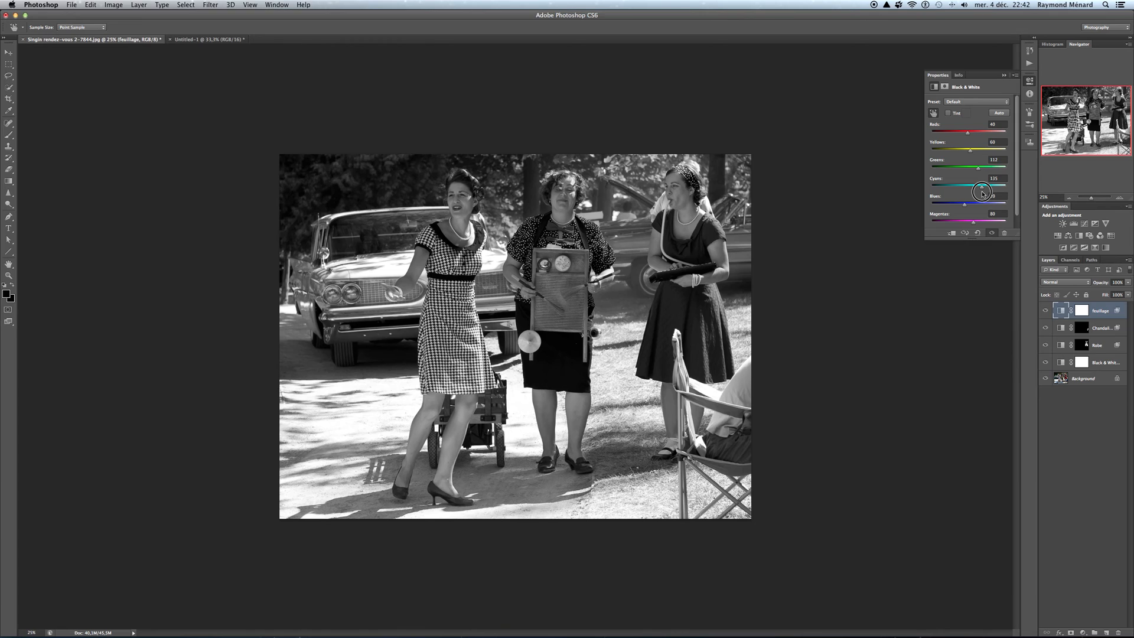
{"action": "left_click_drag", "start_coordinate": [982, 194], "coordinate": [982, 193]}
Step: Invert the feuillage layer's mask to black and paint white over the background trees with an enlarged soft brush
{"action": "left_click", "coordinate": [1082, 312]}
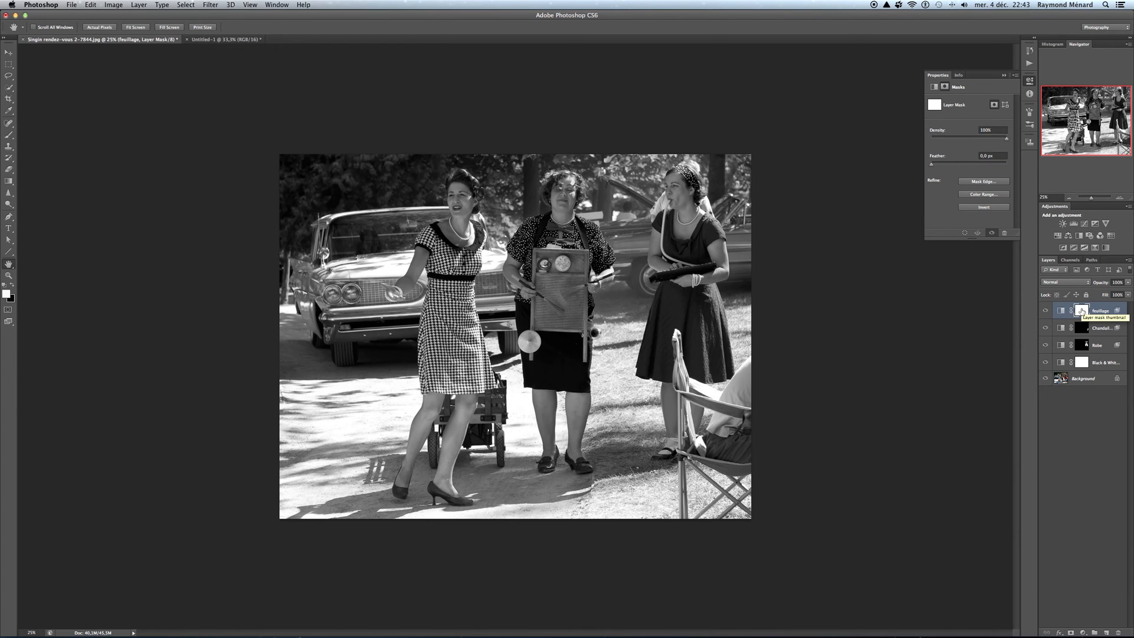
{"action": "key", "text": "super+i"}
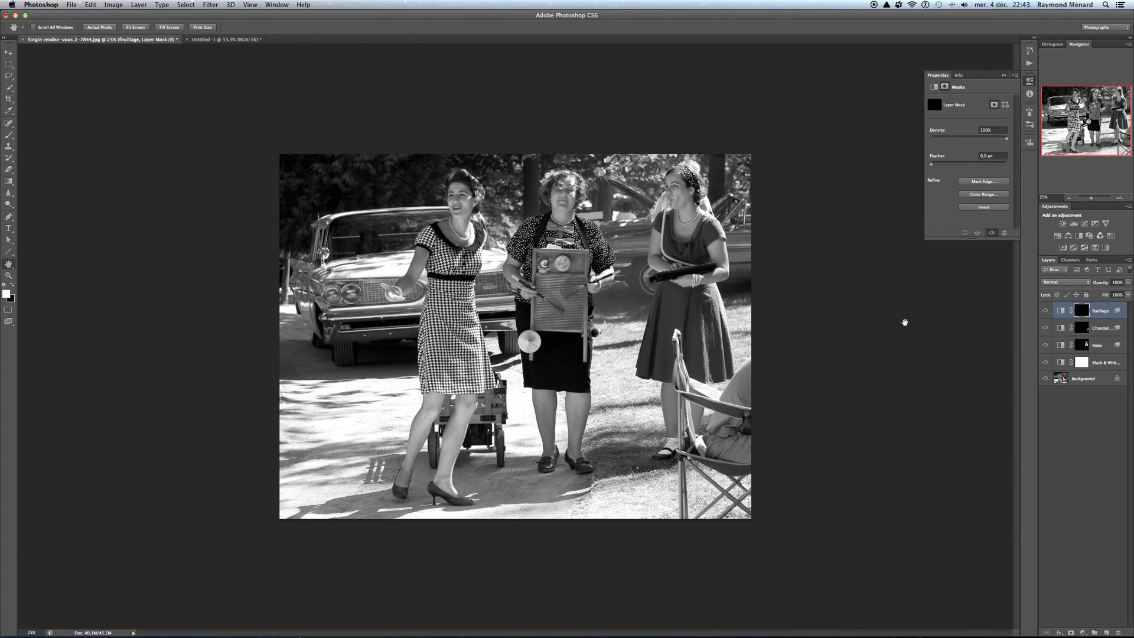
{"action": "left_click", "coordinate": [9, 134]}
{"action": "right_click", "coordinate": [369, 187]}
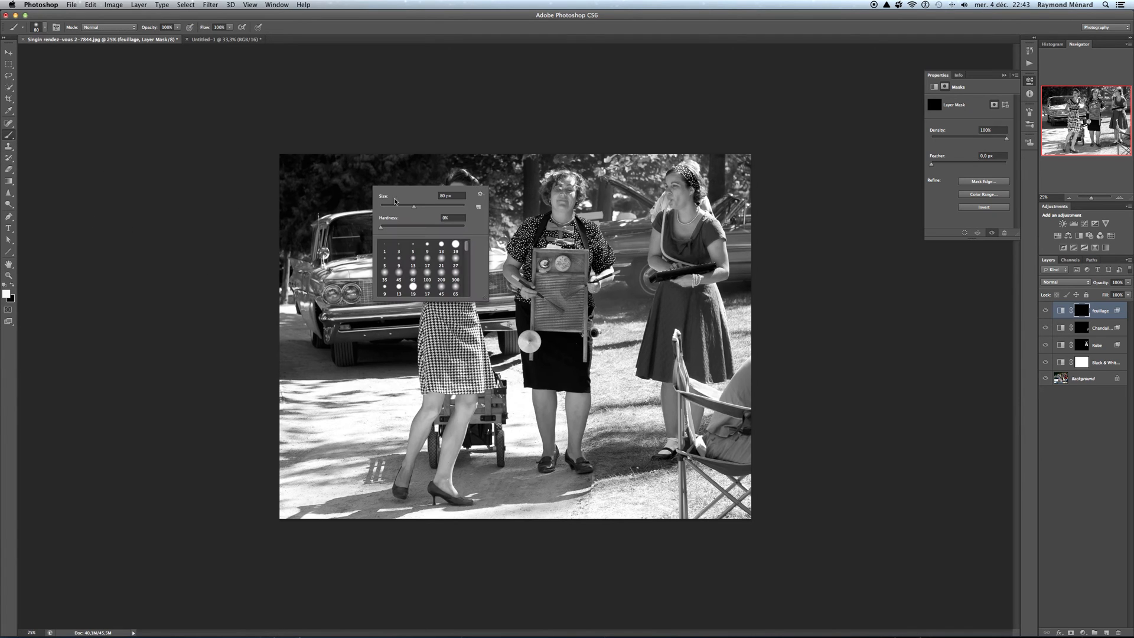
{"action": "left_click", "coordinate": [433, 206]}
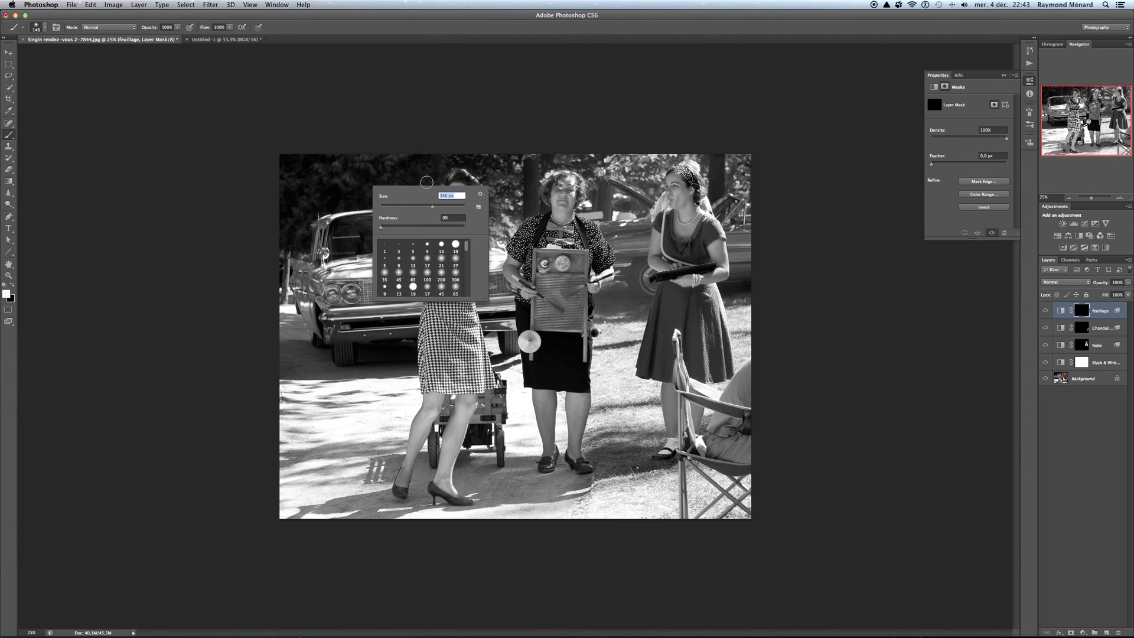
{"action": "left_click", "coordinate": [452, 207]}
{"action": "key", "text": "Return"}
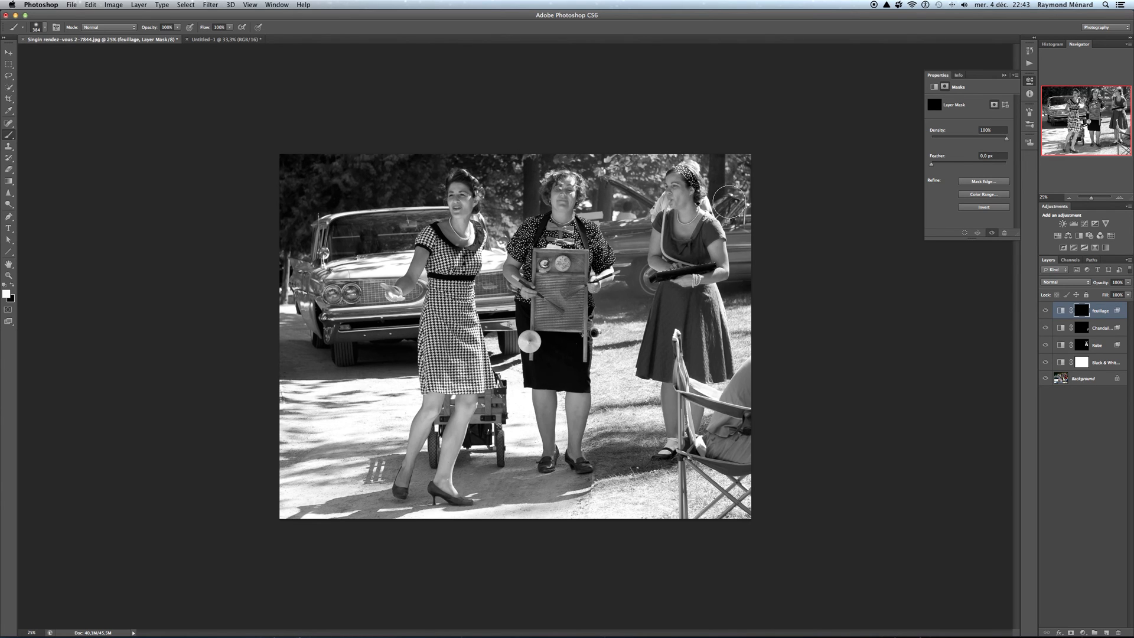
{"action": "mouse_move", "coordinate": [739, 220]}
{"action": "left_mouse_down"}
{"action": "mouse_move", "coordinate": [747, 271]}
{"action": "mouse_move", "coordinate": [755, 181]}
{"action": "left_mouse_up"}
{"action": "mouse_move", "coordinate": [649, 178]}
{"action": "left_mouse_down"}
{"action": "mouse_move", "coordinate": [628, 241]}
{"action": "mouse_move", "coordinate": [619, 219]}
{"action": "mouse_move", "coordinate": [642, 161]}
{"action": "mouse_move", "coordinate": [527, 147]}
{"action": "mouse_move", "coordinate": [549, 147]}
{"action": "left_mouse_up"}
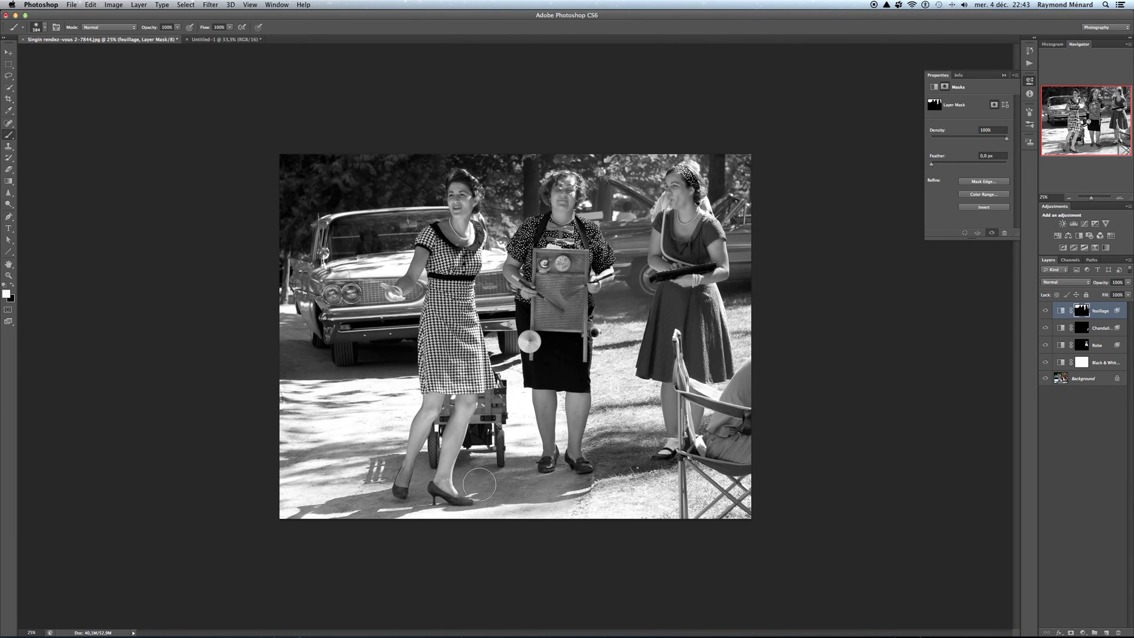
Step: Paint white on the feuillage mask over the shadows on the foreground path, using a smaller brush around the shoes
{"action": "mouse_move", "coordinate": [515, 490]}
{"action": "left_mouse_down"}
{"action": "mouse_move", "coordinate": [565, 486]}
{"action": "mouse_move", "coordinate": [545, 487]}
{"action": "left_mouse_up"}
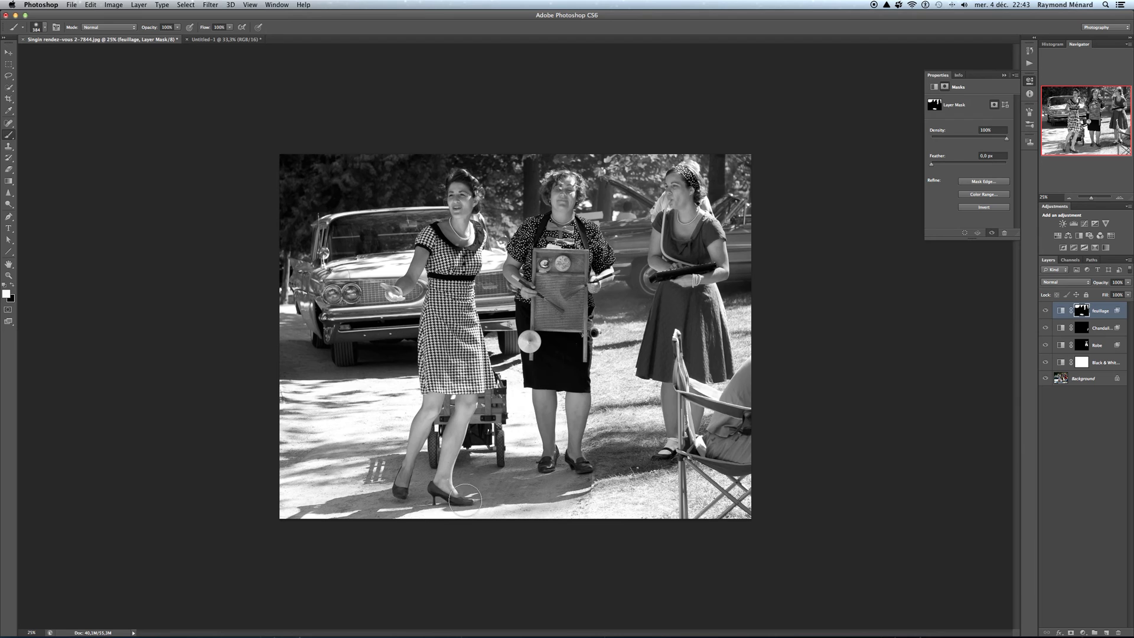
{"action": "right_click", "coordinate": [501, 486]}
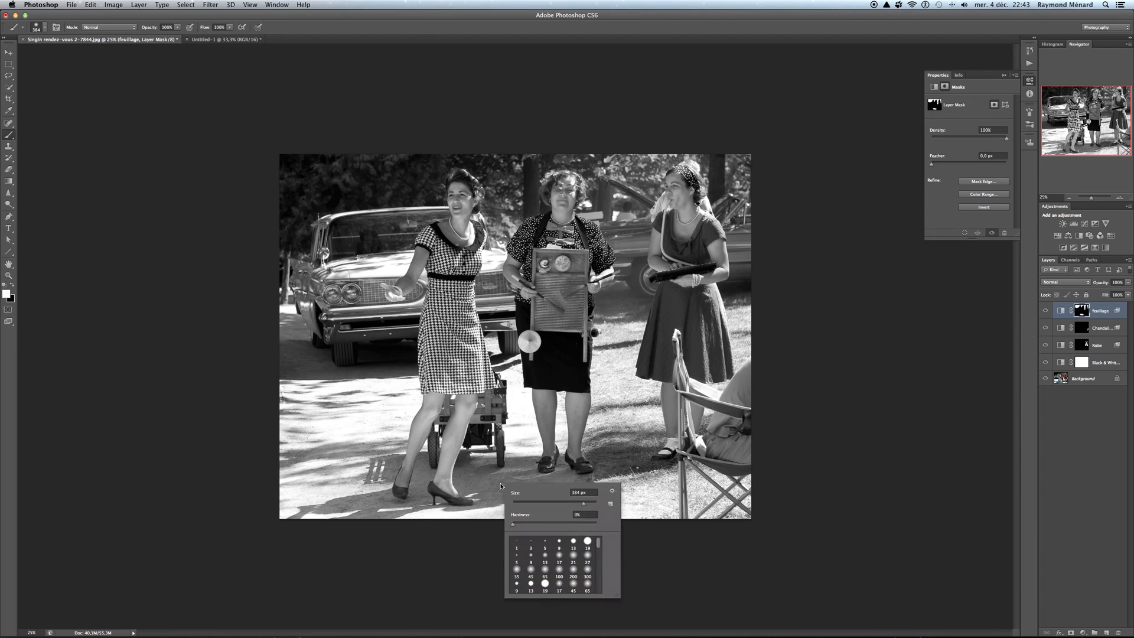
{"action": "left_click_drag", "start_coordinate": [544, 503], "coordinate": [548, 503]}
{"action": "mouse_move", "coordinate": [384, 463]}
{"action": "left_mouse_down"}
{"action": "mouse_move", "coordinate": [377, 475]}
{"action": "mouse_move", "coordinate": [397, 460]}
{"action": "mouse_move", "coordinate": [385, 477]}
{"action": "mouse_move", "coordinate": [411, 480]}
{"action": "left_mouse_up"}
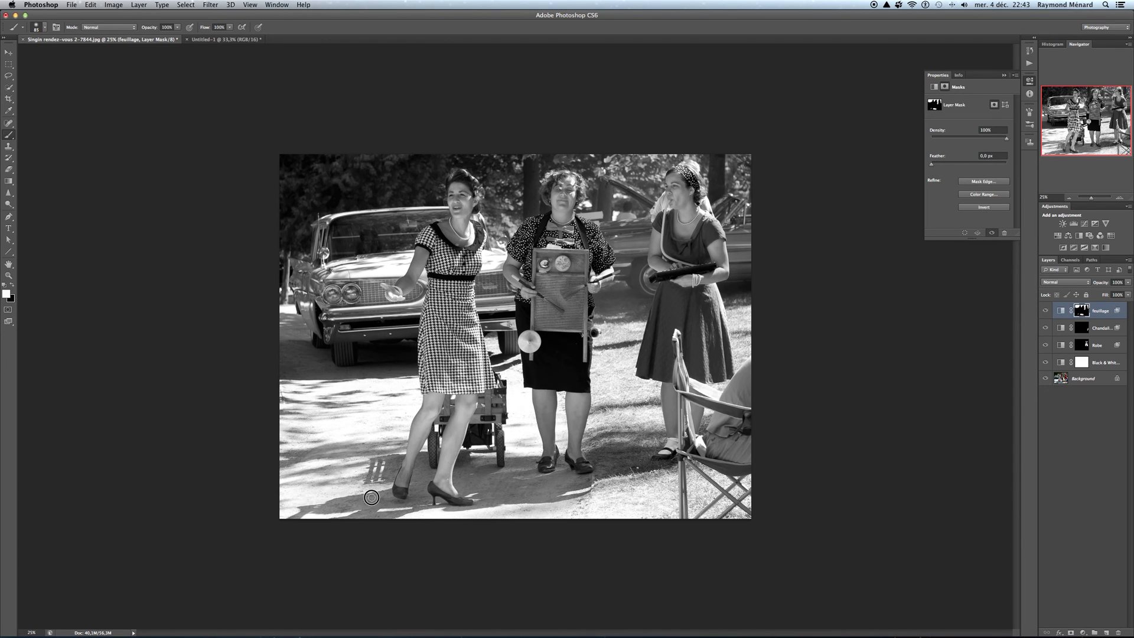
{"action": "left_click_drag", "start_coordinate": [320, 507], "coordinate": [294, 512]}
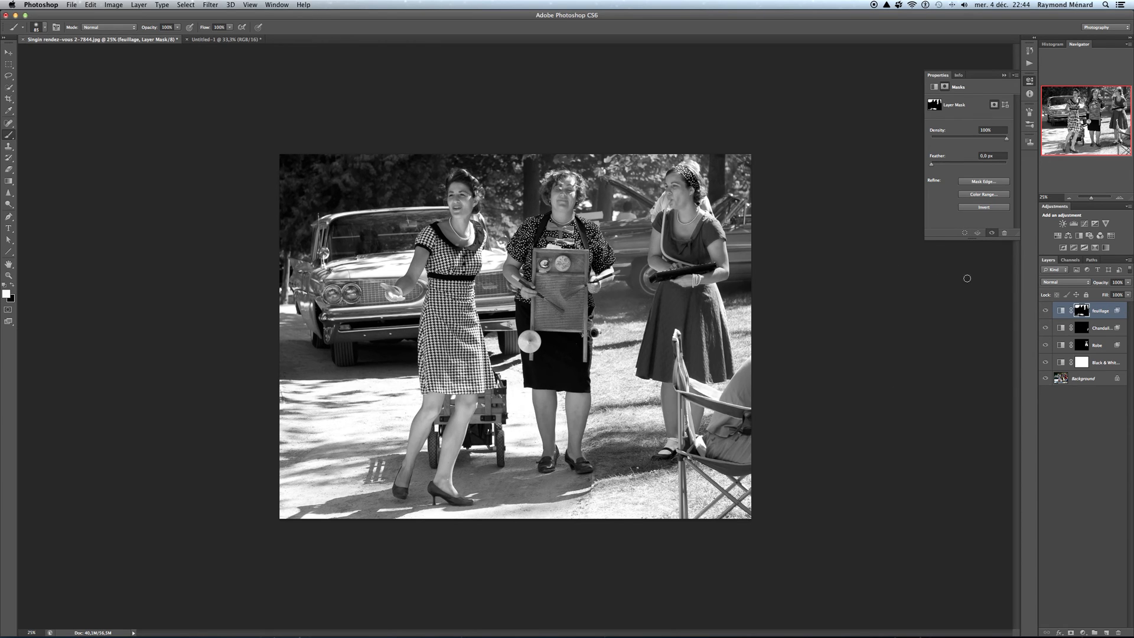
Step: Hide and show the feuillage layer to compare the foliage and ground with and without it
{"action": "left_click", "coordinate": [1046, 311]}
{"action": "left_click", "coordinate": [1046, 311]}
{"action": "left_click", "coordinate": [1045, 312]}
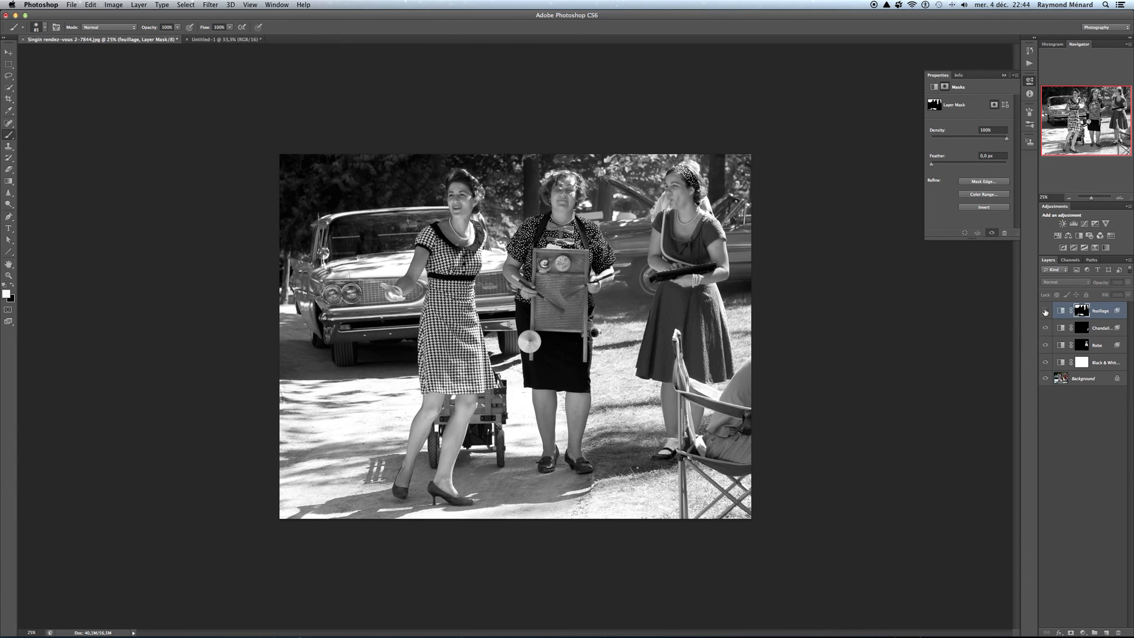
{"action": "left_click", "coordinate": [1046, 312]}
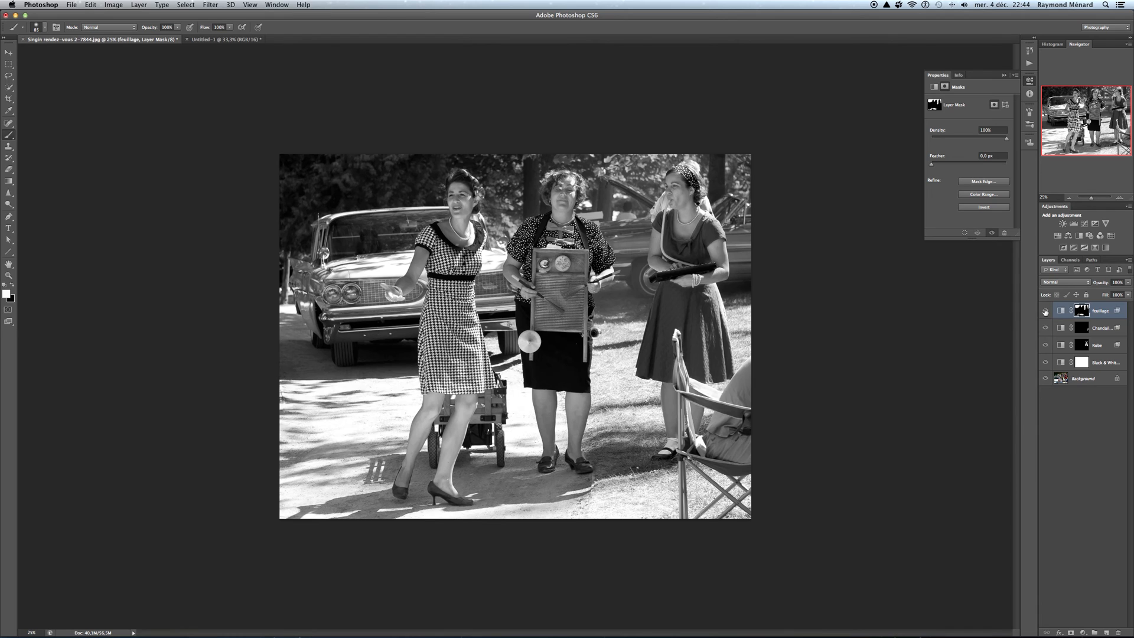
Step: Raise the feuillage layer's Cyans to about 206 in its Black & White settings
{"action": "left_click", "coordinate": [1060, 311]}
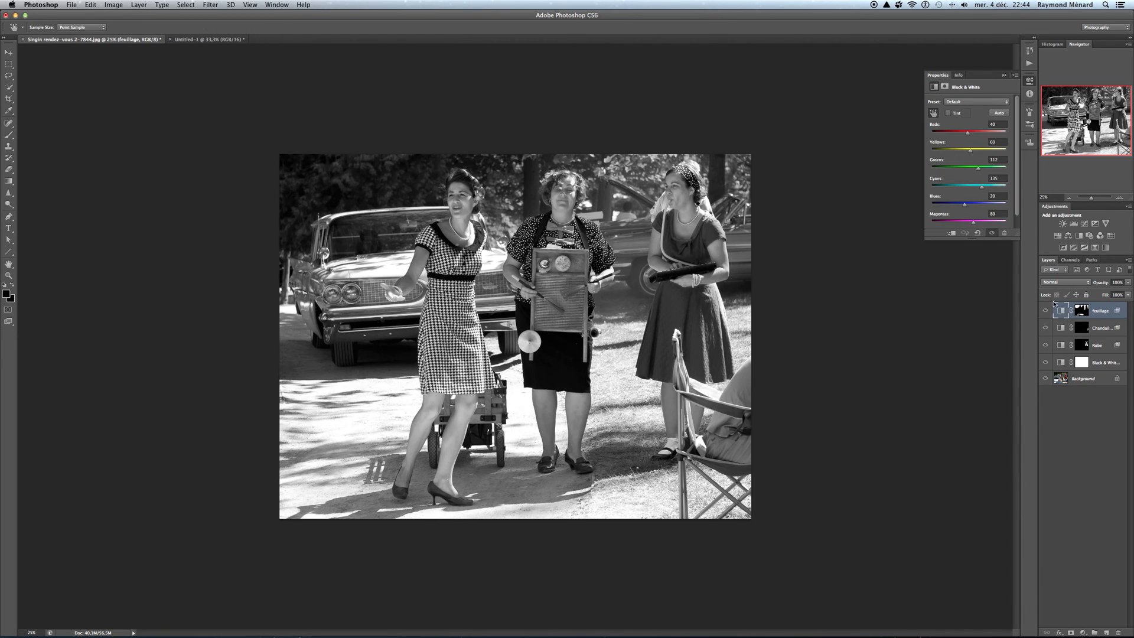
{"action": "left_click_drag", "start_coordinate": [982, 188], "coordinate": [993, 188]}
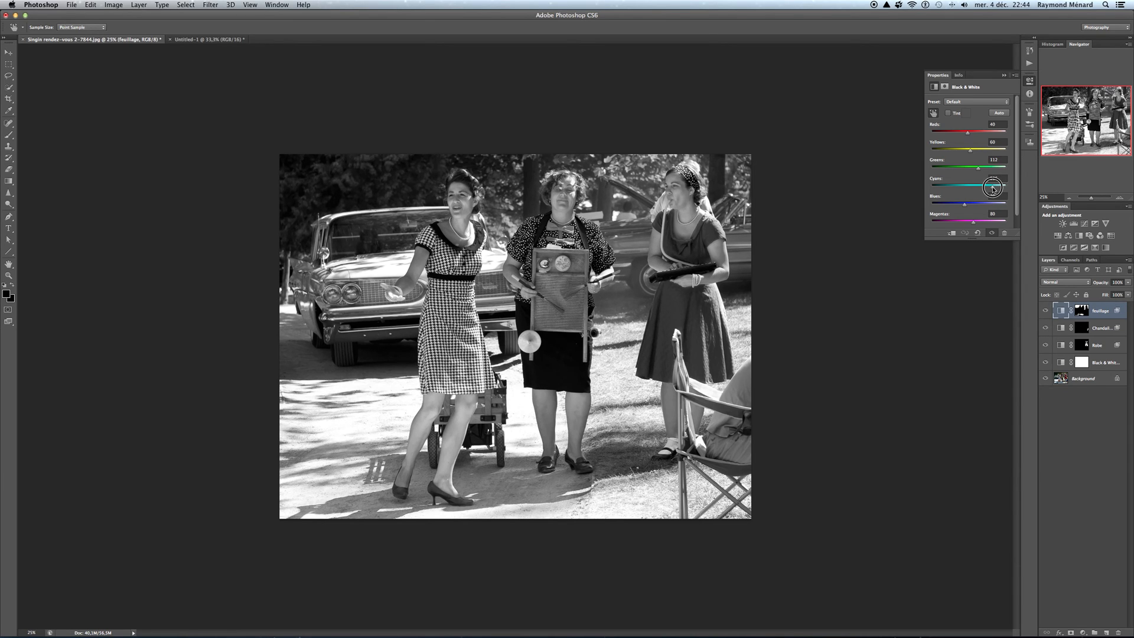
{"action": "left_click_drag", "start_coordinate": [992, 188], "coordinate": [993, 188]}
Step: Flatten the image into a single Background layer
{"action": "left_click", "coordinate": [139, 4]}
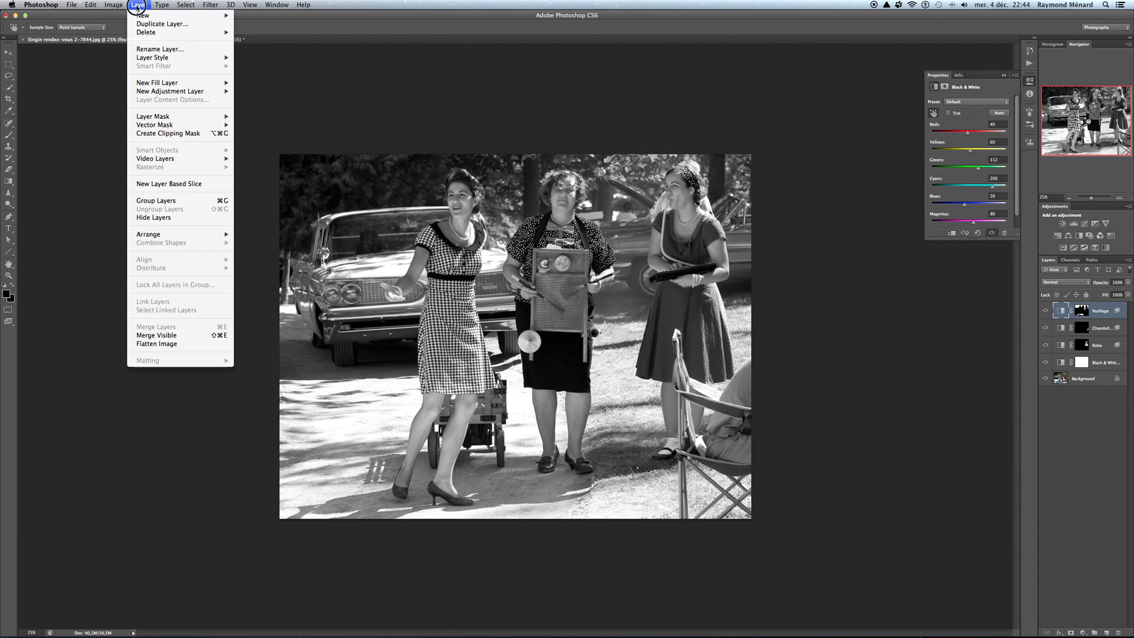
{"action": "left_click", "coordinate": [209, 344]}
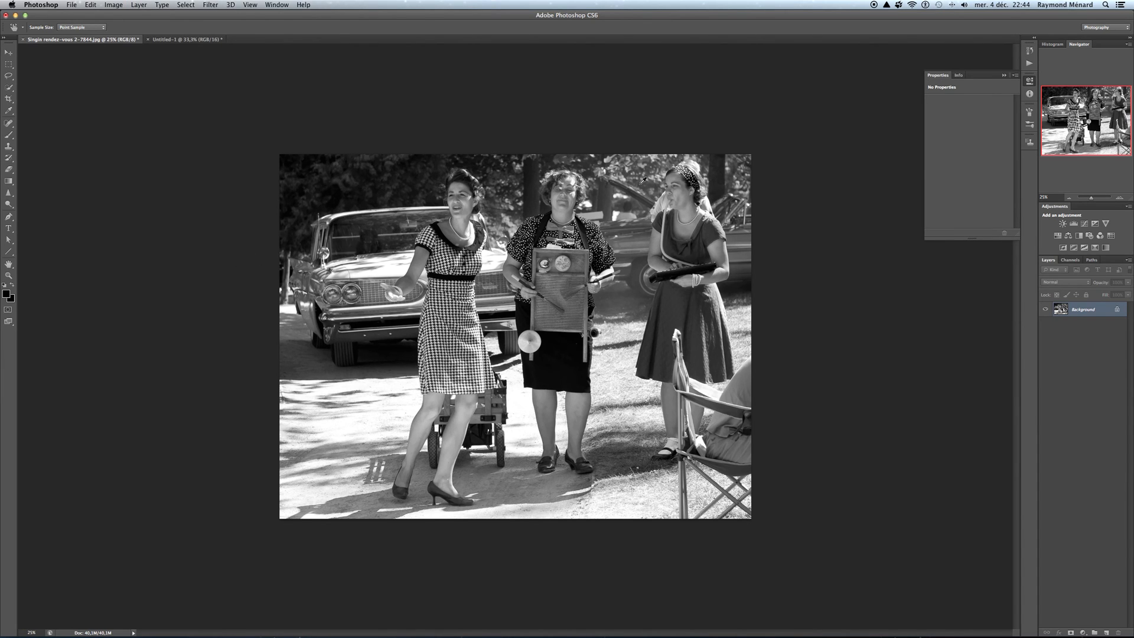
Step: Try extending the canvas by 14 pixels in relative width and height with a black extension colour
{"action": "left_click", "coordinate": [114, 5]}
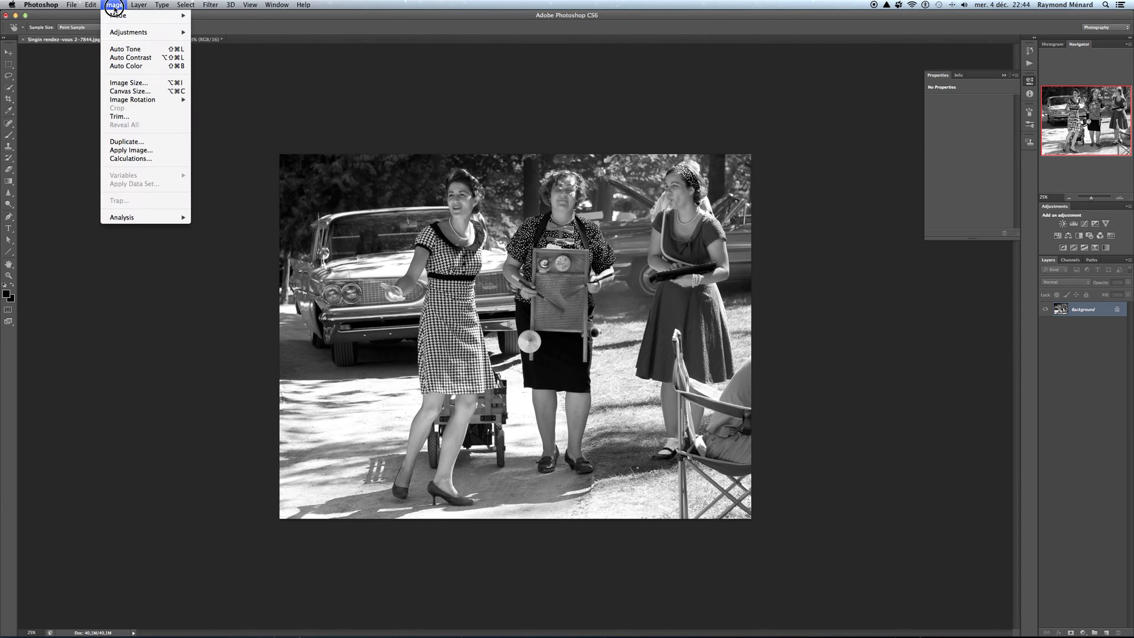
{"action": "left_click", "coordinate": [121, 91]}
{"action": "type", "text": "1"}
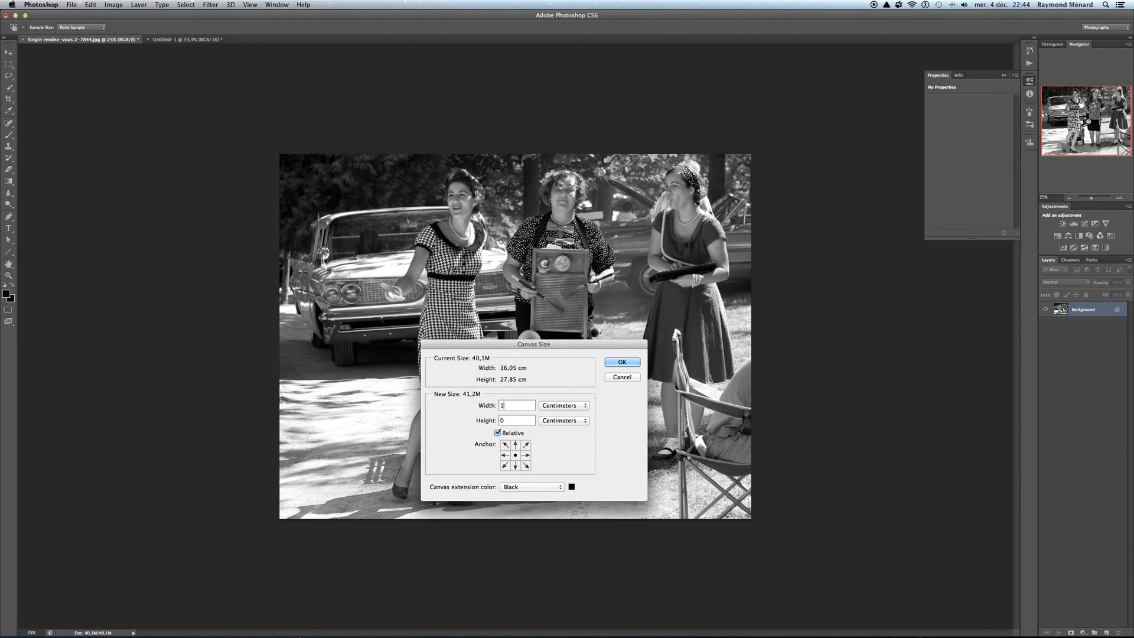
{"action": "type", "text": "4"}
{"action": "left_click", "coordinate": [572, 406]}
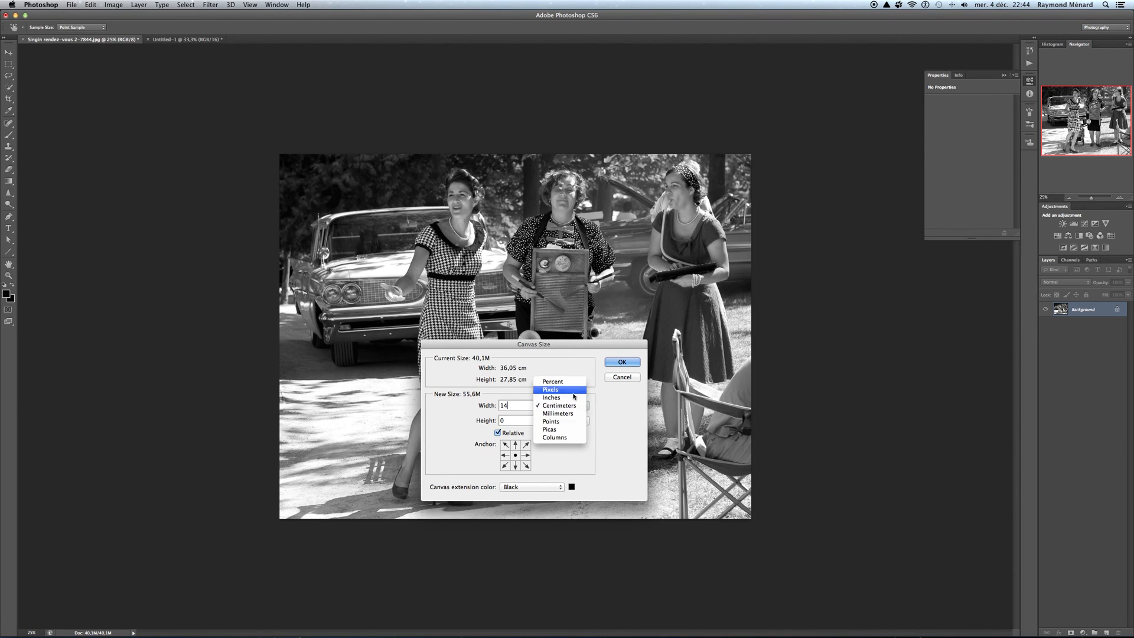
{"action": "left_click", "coordinate": [550, 389]}
{"action": "double_click", "coordinate": [518, 421]}
{"action": "type", "text": "14"}
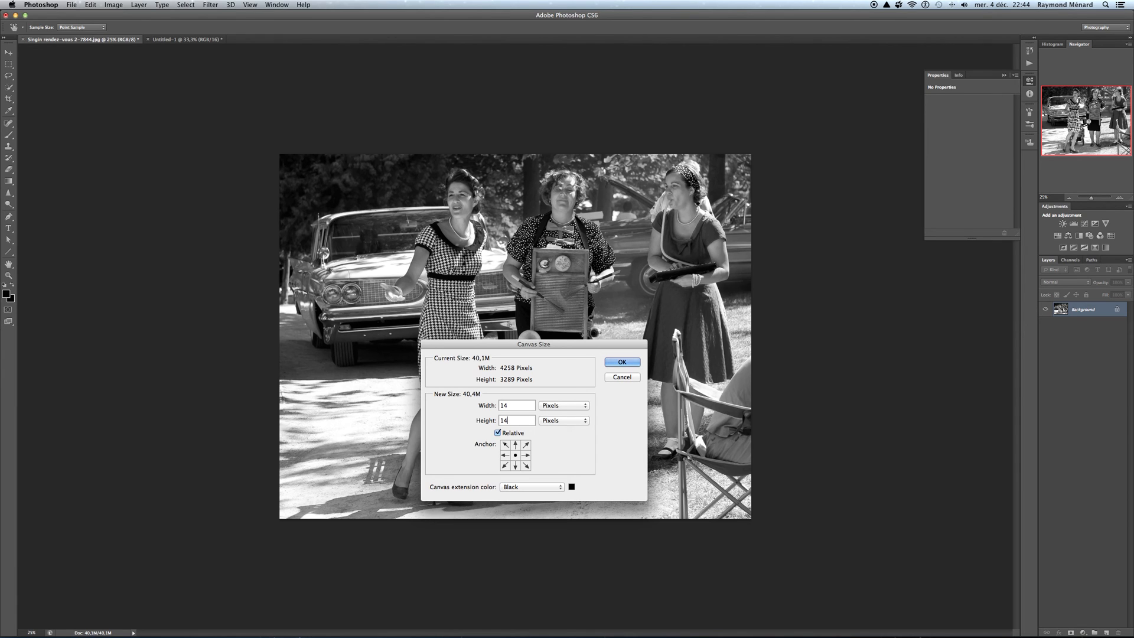
{"action": "left_click", "coordinate": [617, 360]}
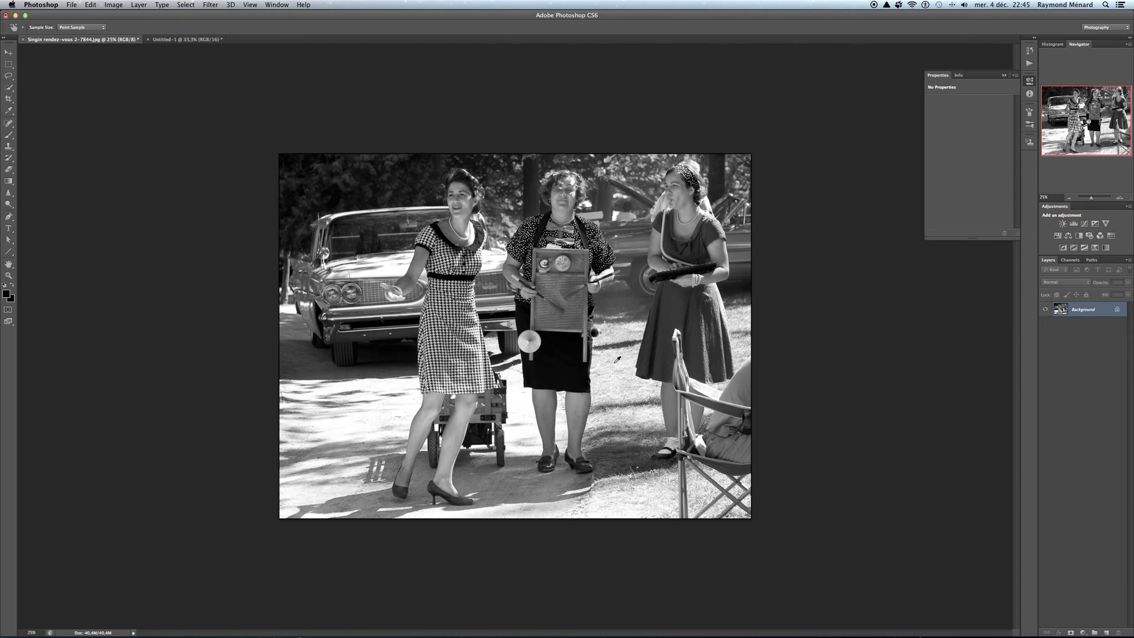
{"action": "left_click", "coordinate": [94, 5]}
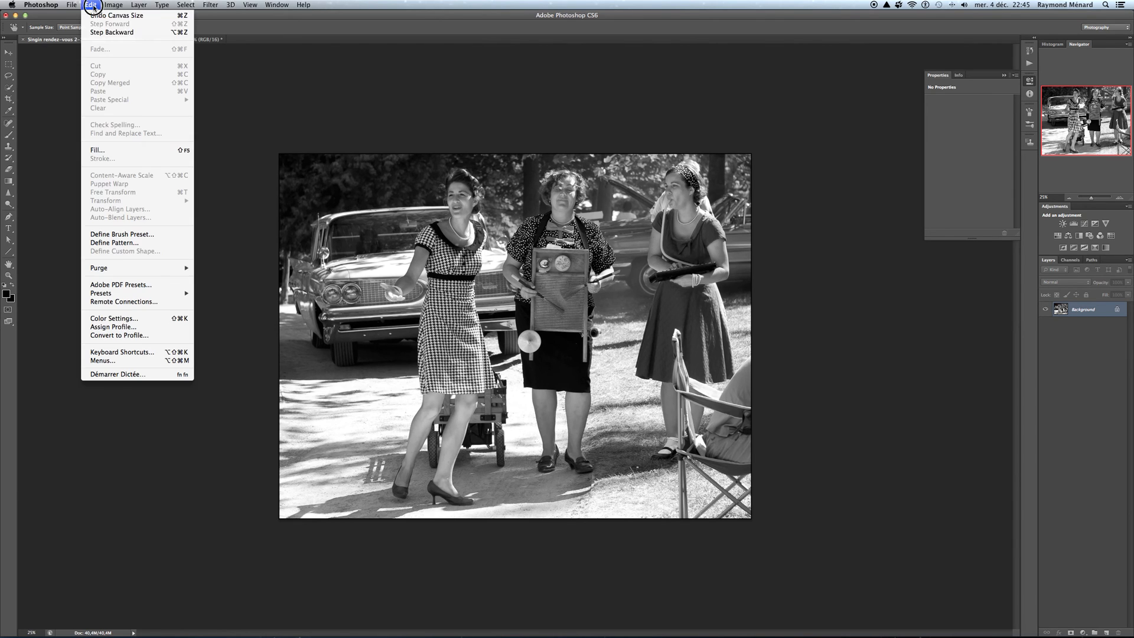
Step: Extend the canvas by 18 pixels in relative width and height with black to frame the photo
{"action": "left_click", "coordinate": [114, 4]}
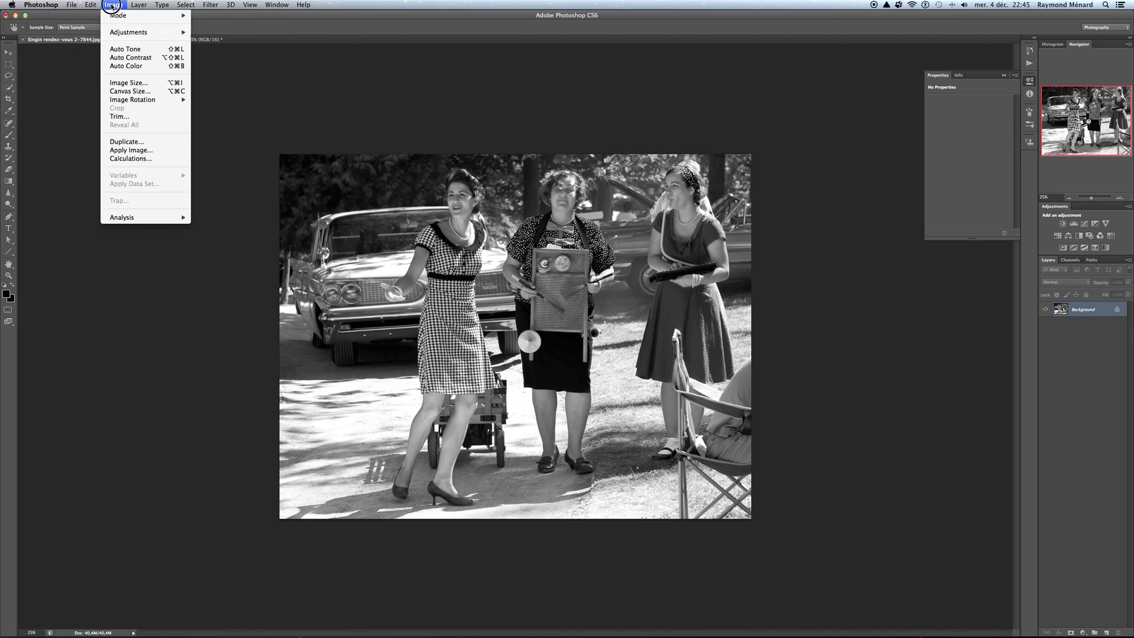
{"action": "left_click", "coordinate": [121, 93]}
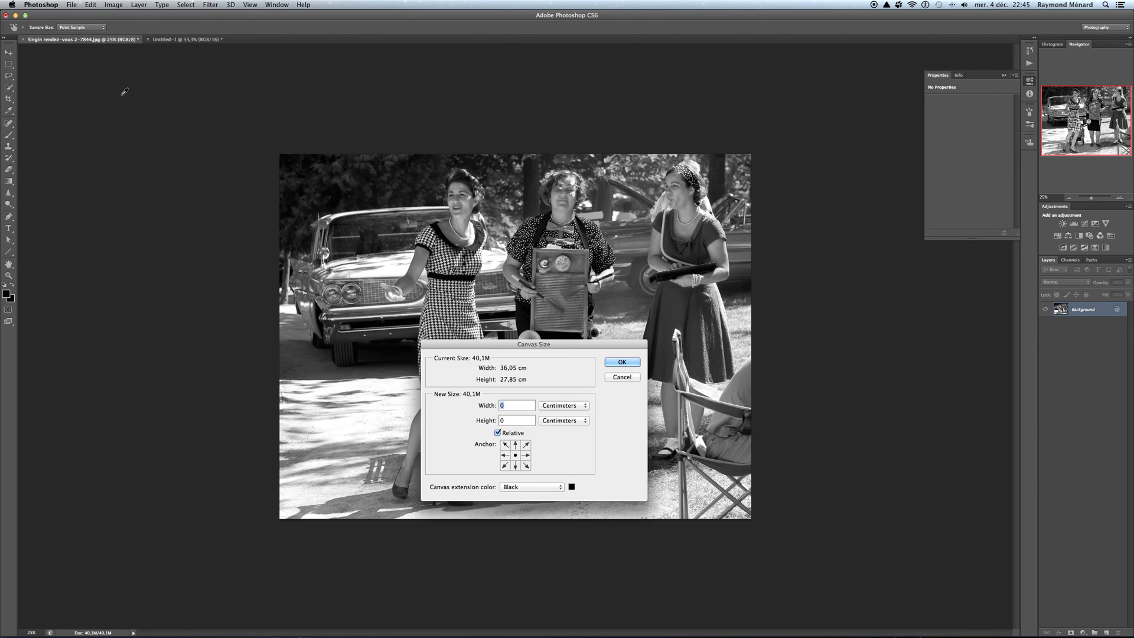
{"action": "type", "text": "18"}
{"action": "left_click", "coordinate": [586, 407]}
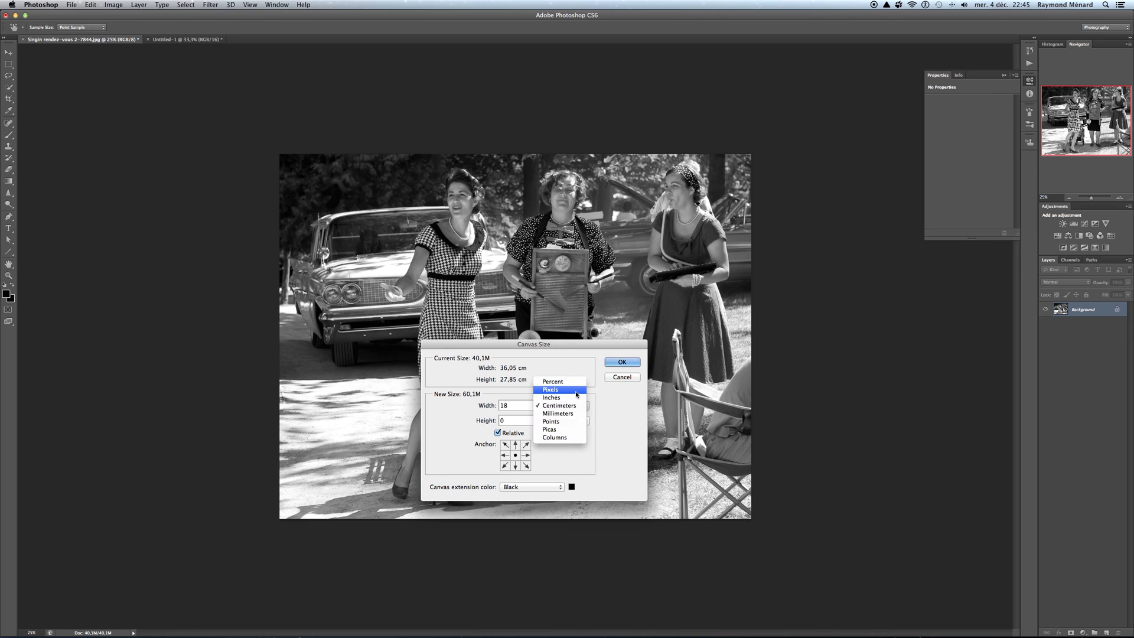
{"action": "left_click", "coordinate": [551, 389]}
{"action": "double_click", "coordinate": [503, 420]}
{"action": "type", "text": "18"}
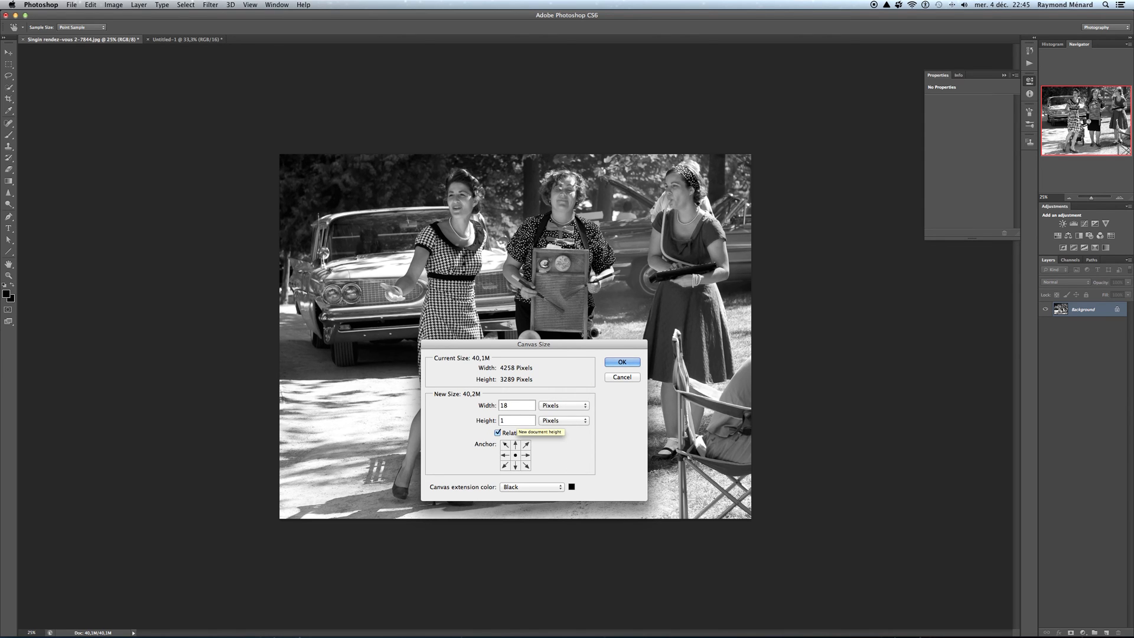
{"action": "left_click", "coordinate": [621, 362]}
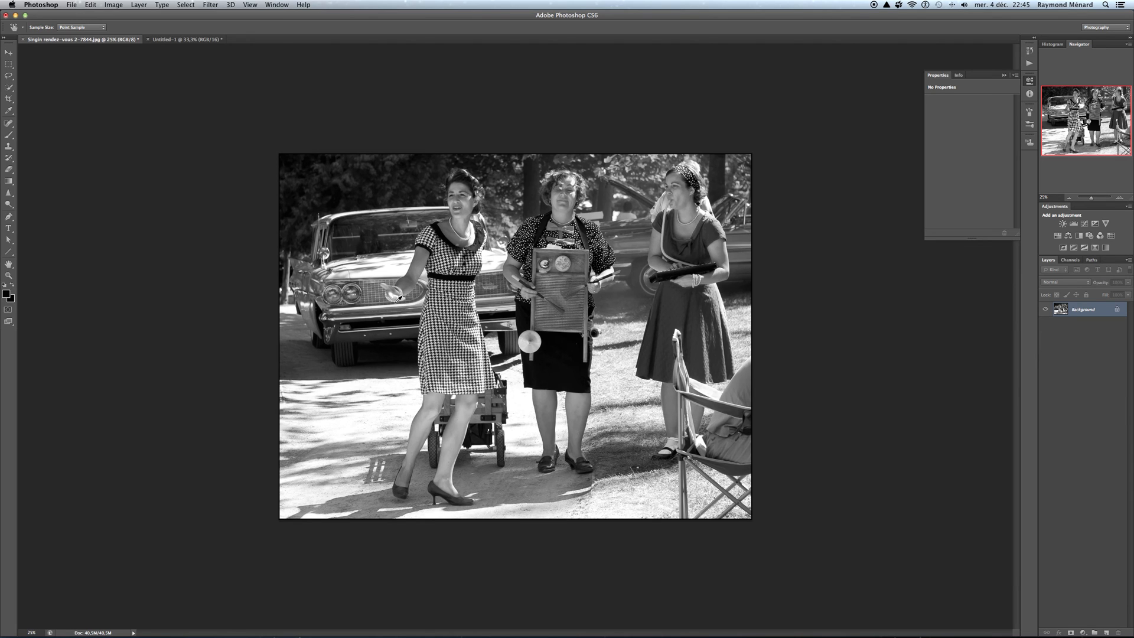
Step: Copy the entire framed photo and paste it into the Untitled-1 document as a new layer
{"action": "key", "text": "super+a"}
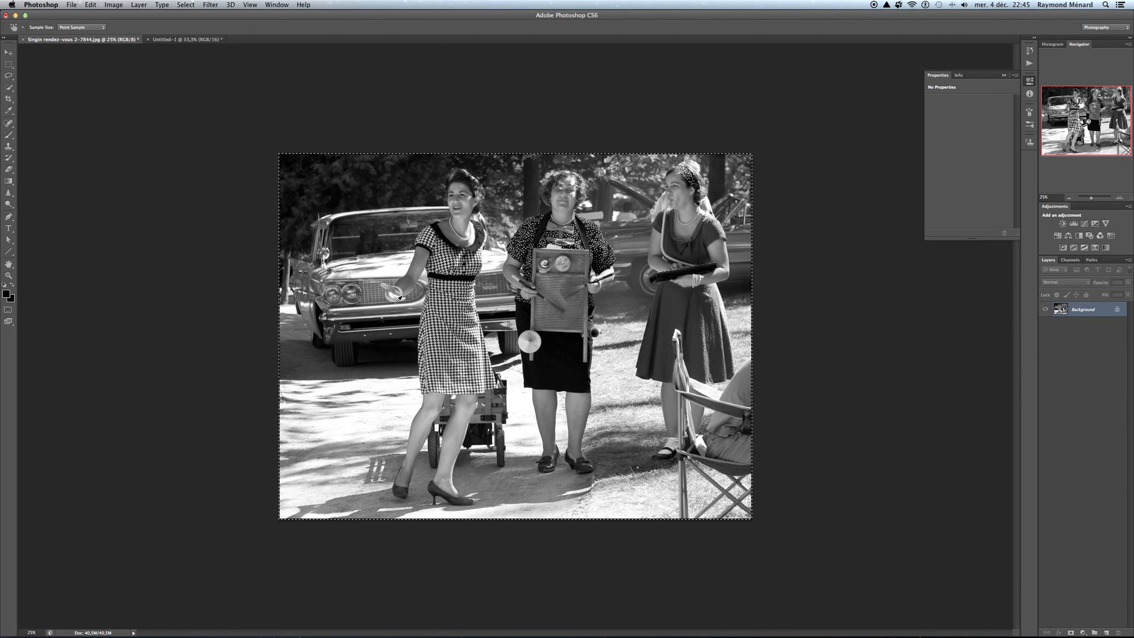
{"action": "key", "text": "super+c"}
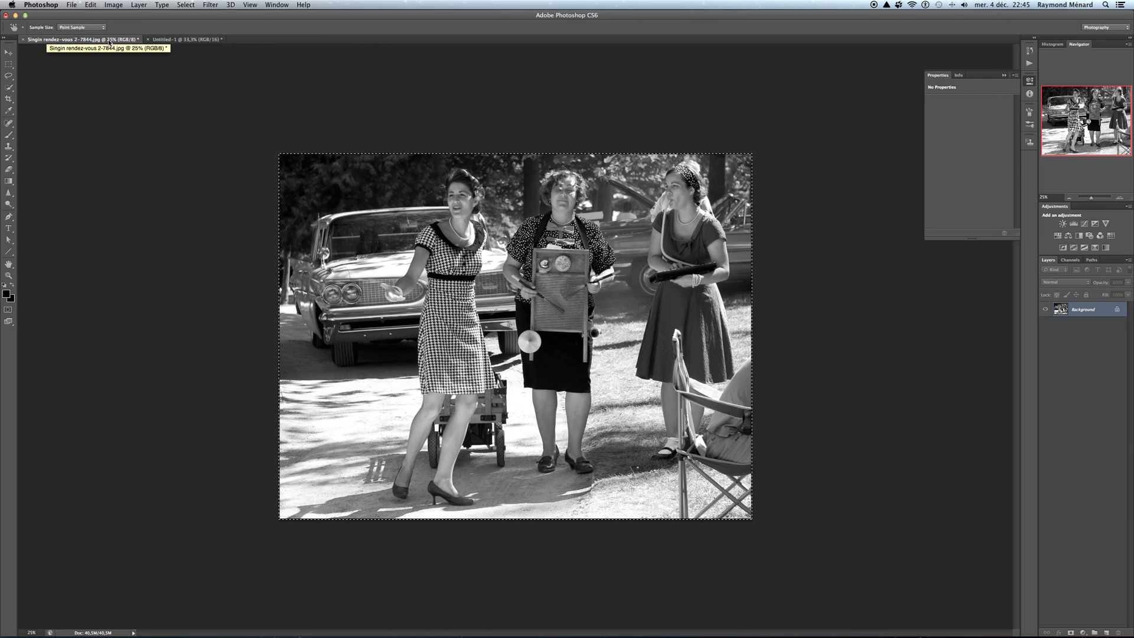
{"action": "left_click", "coordinate": [174, 40]}
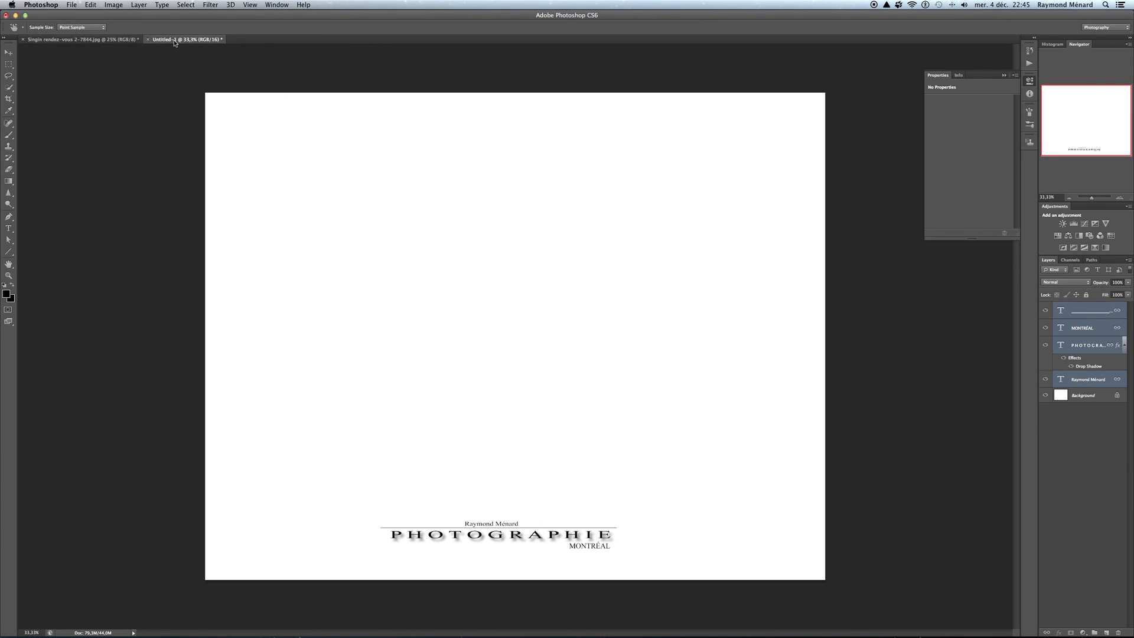
{"action": "key", "text": "super+v"}
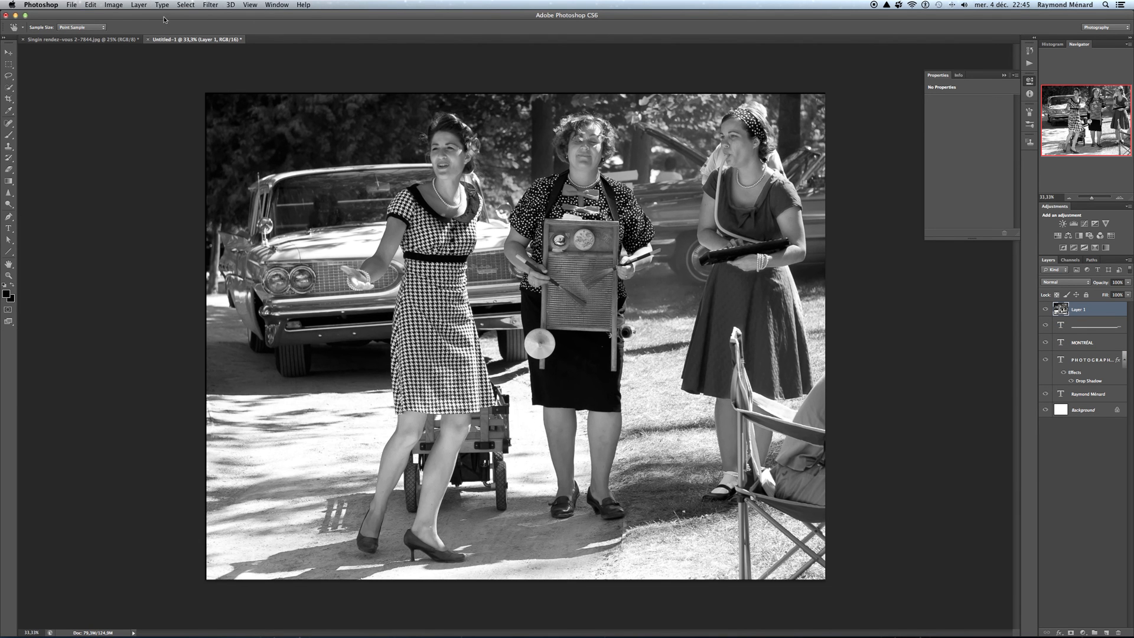
Step: Scale the pasted photo layer proportionally to about 83% and move it onto the white page above the signature
{"action": "left_click", "coordinate": [111, 7]}
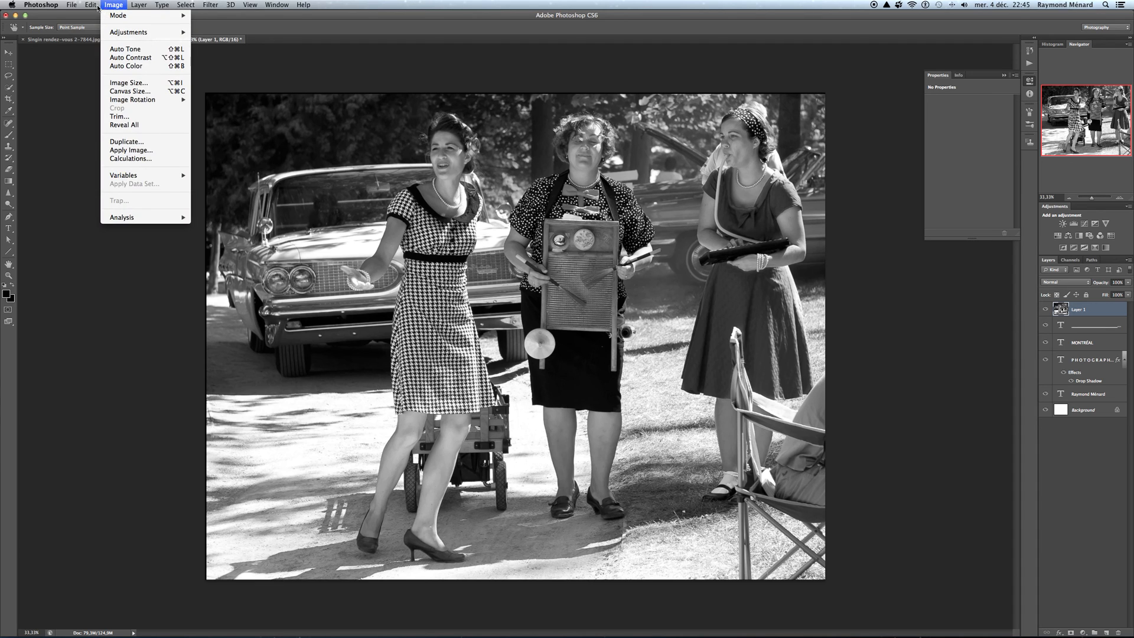
{"action": "mouse_move", "coordinate": [92, 7]}
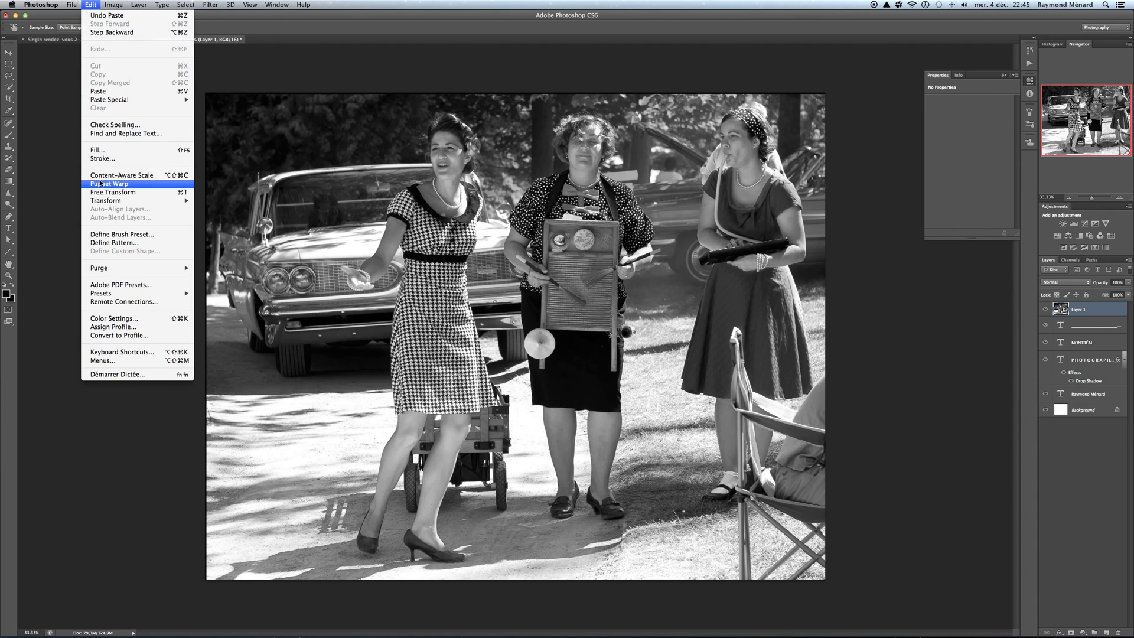
{"action": "mouse_move", "coordinate": [100, 201]}
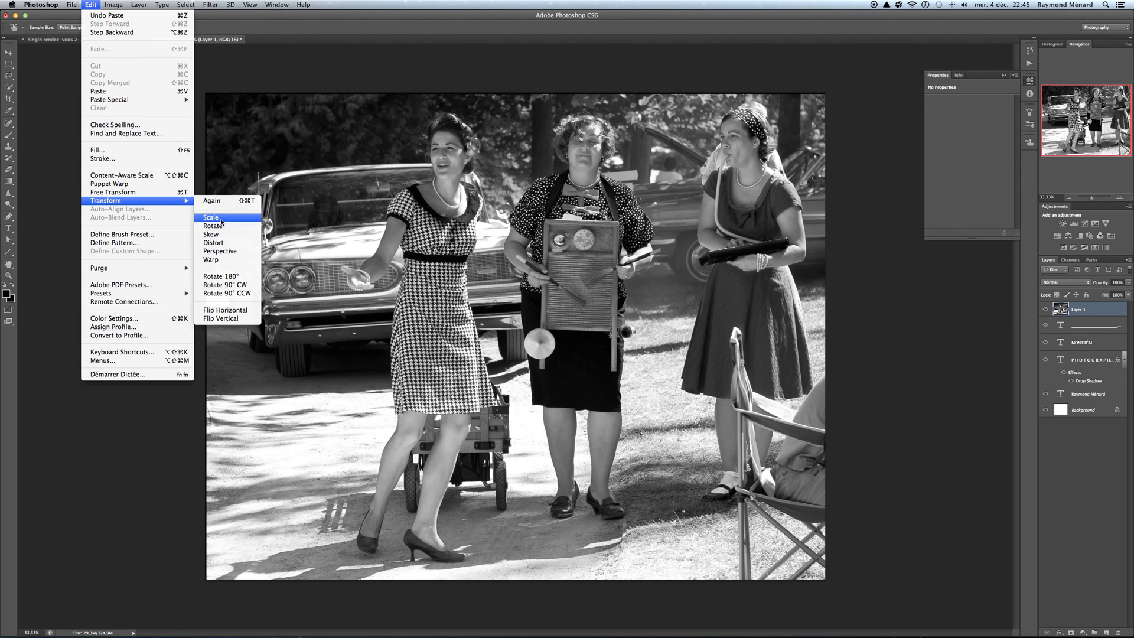
{"action": "left_click", "coordinate": [222, 223]}
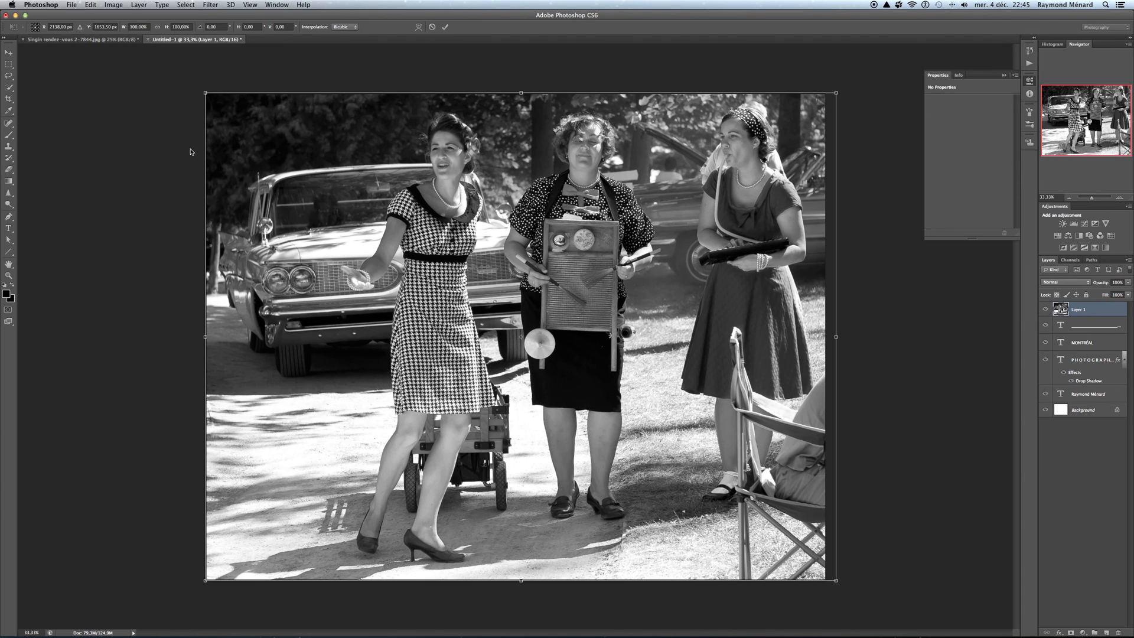
{"action": "left_click", "coordinate": [157, 27]}
{"action": "left_click_drag", "start_coordinate": [205, 93], "coordinate": [316, 172]}
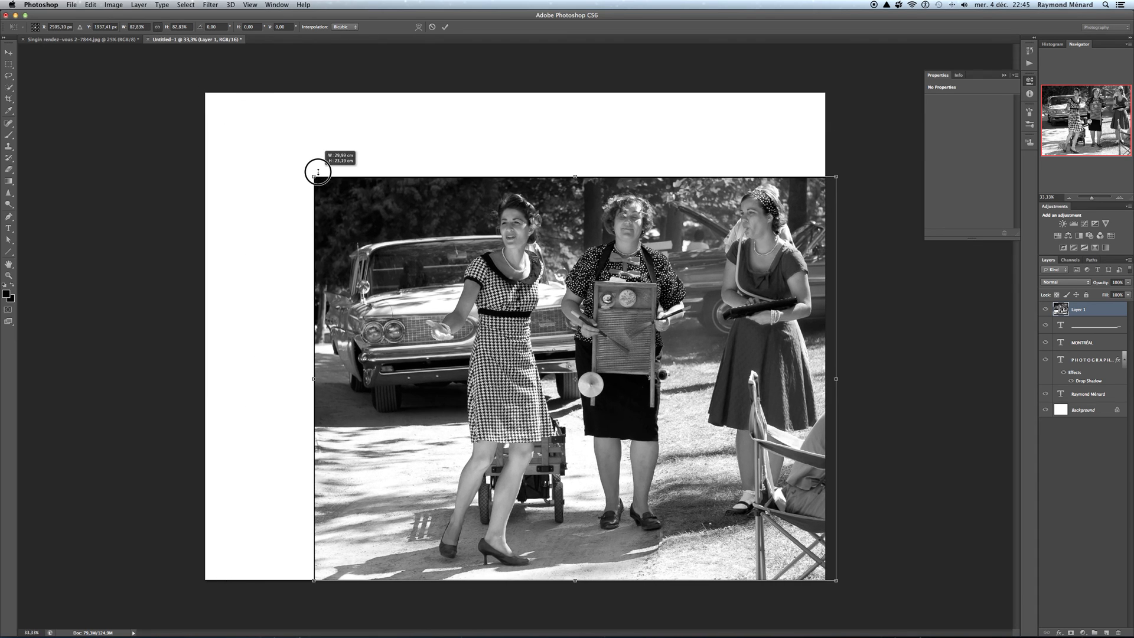
{"action": "left_click_drag", "start_coordinate": [551, 217], "coordinate": [503, 166]}
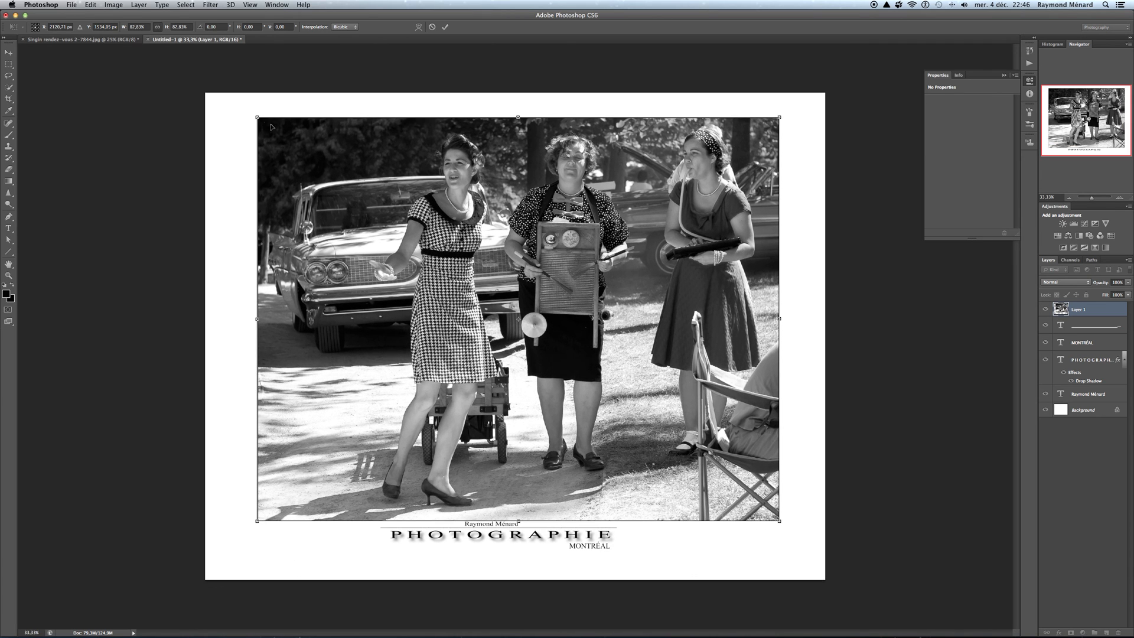
Step: Reduce the photo layer to about 79.5%, centre it in the page area above the signature and apply the transform
{"action": "left_click_drag", "start_coordinate": [257, 117], "coordinate": [276, 136]}
{"action": "left_click_drag", "start_coordinate": [487, 205], "coordinate": [480, 193]}
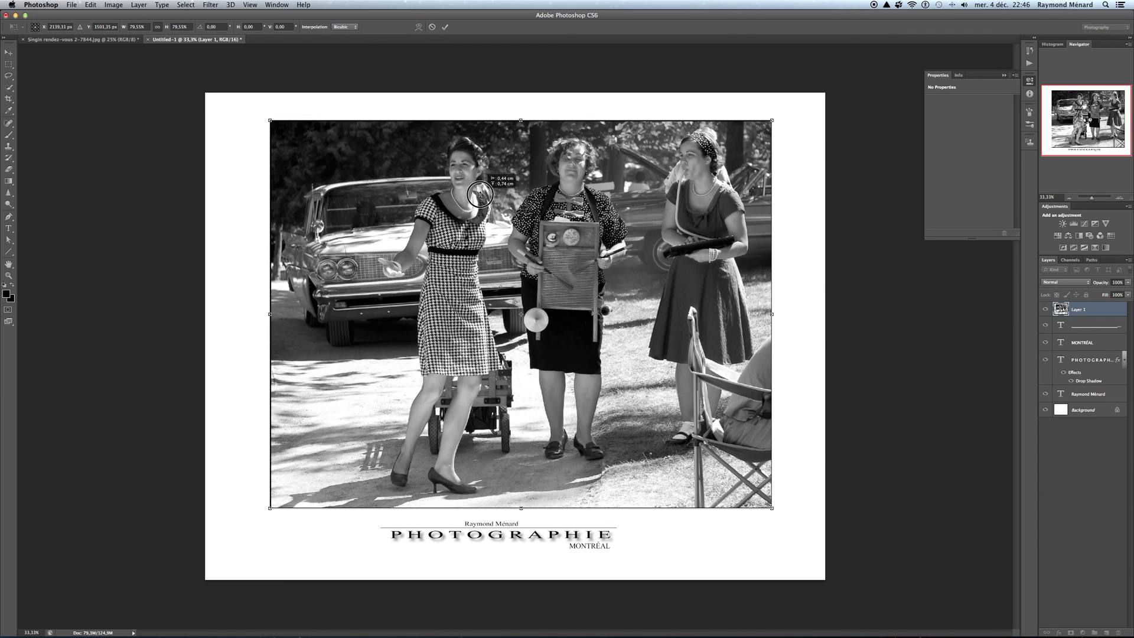
{"action": "left_click_drag", "start_coordinate": [480, 194], "coordinate": [480, 193]}
{"action": "left_click", "coordinate": [480, 193]}
{"action": "key", "text": "Return"}
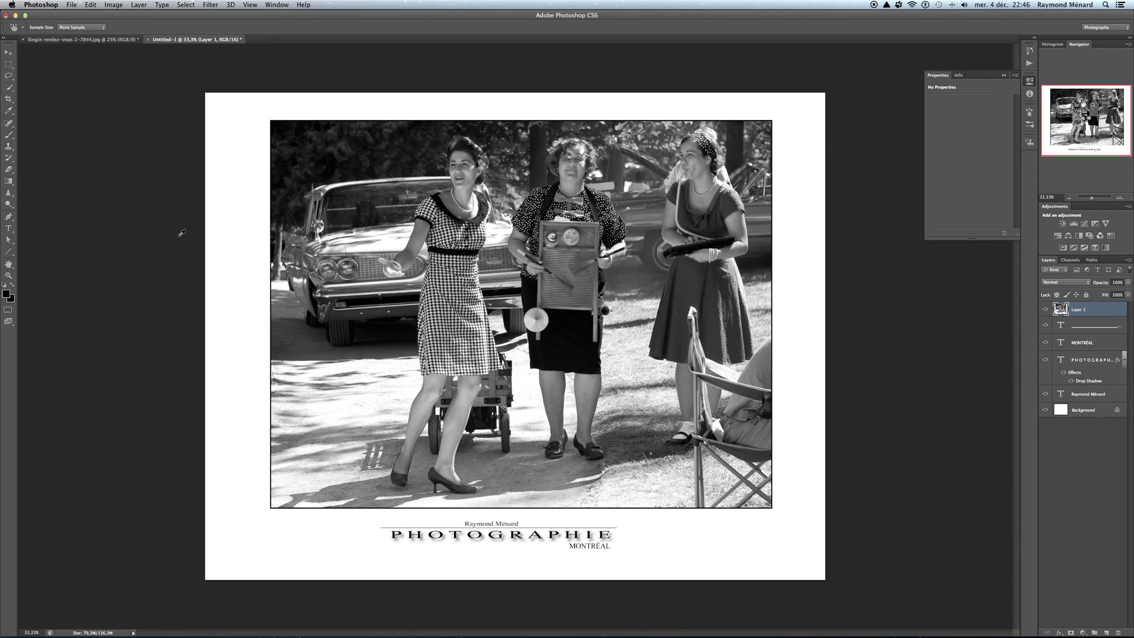
Step: Move the linked signature text layers so they sit centred below the photo, and flatten the image
{"action": "left_click", "coordinate": [1078, 329]}
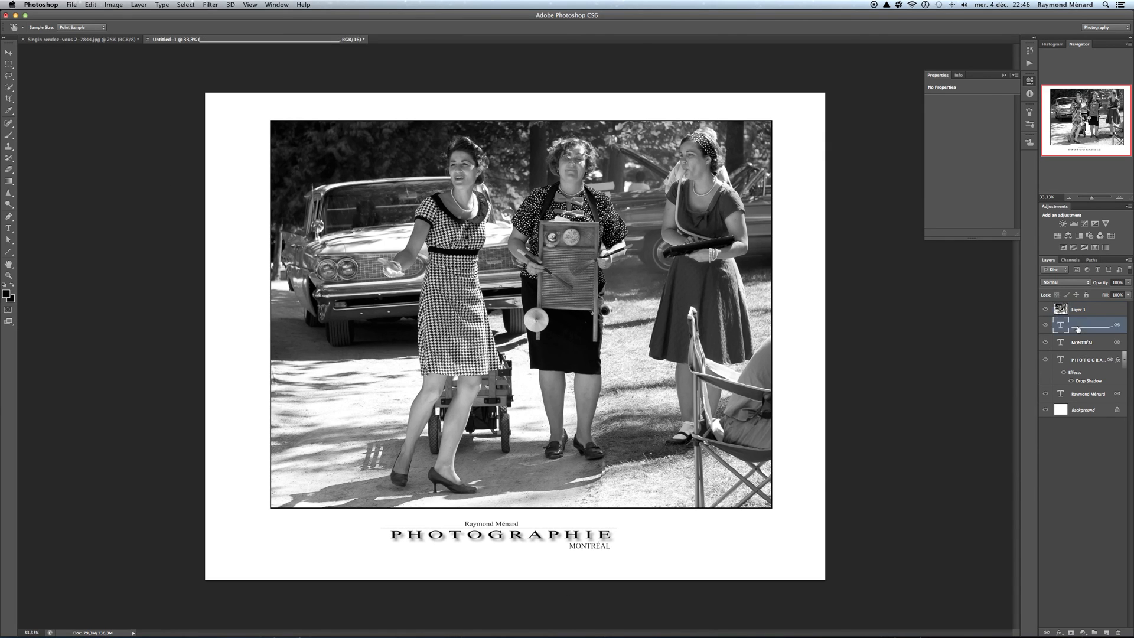
{"action": "left_click", "coordinate": [10, 56]}
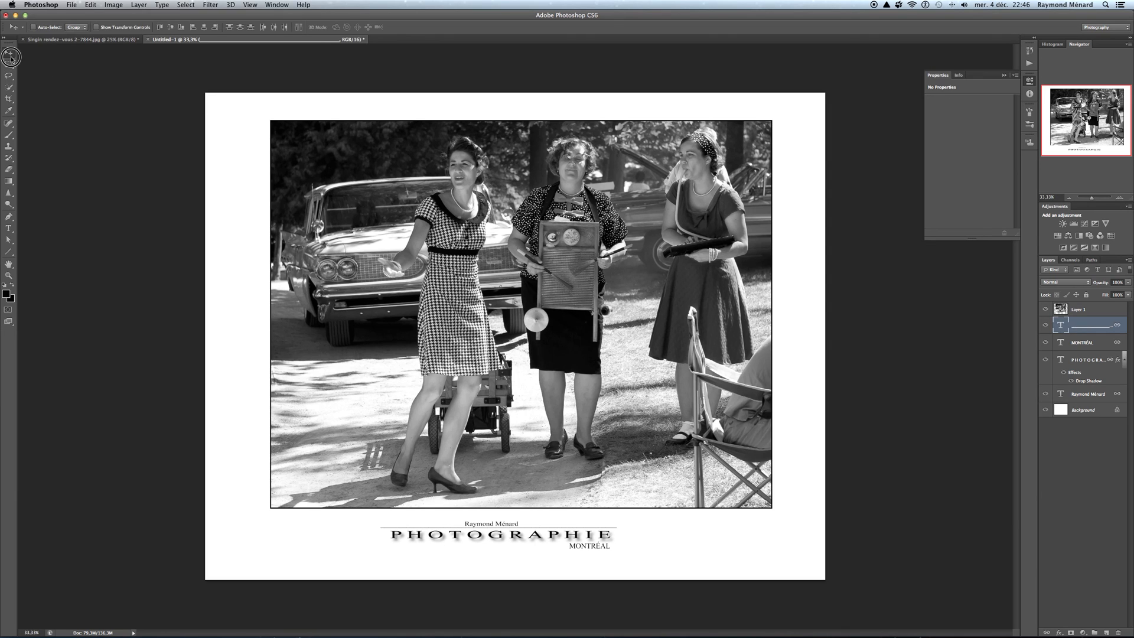
{"action": "left_click_drag", "start_coordinate": [505, 538], "coordinate": [511, 540]}
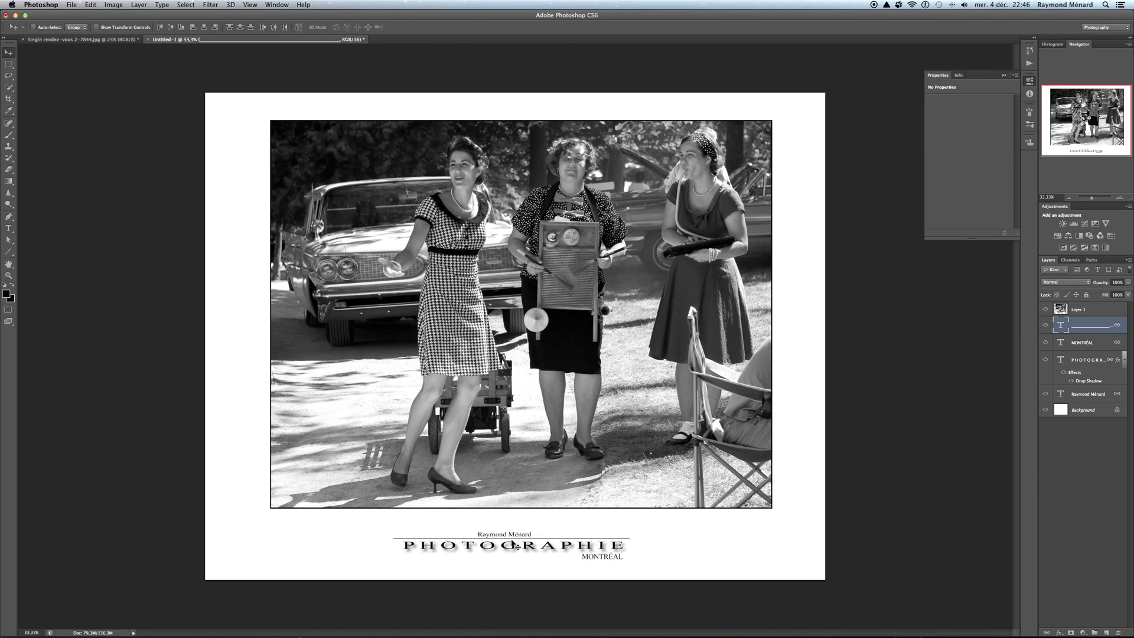
{"action": "left_click", "coordinate": [511, 542]}
{"action": "left_click_drag", "start_coordinate": [512, 541], "coordinate": [513, 542]}
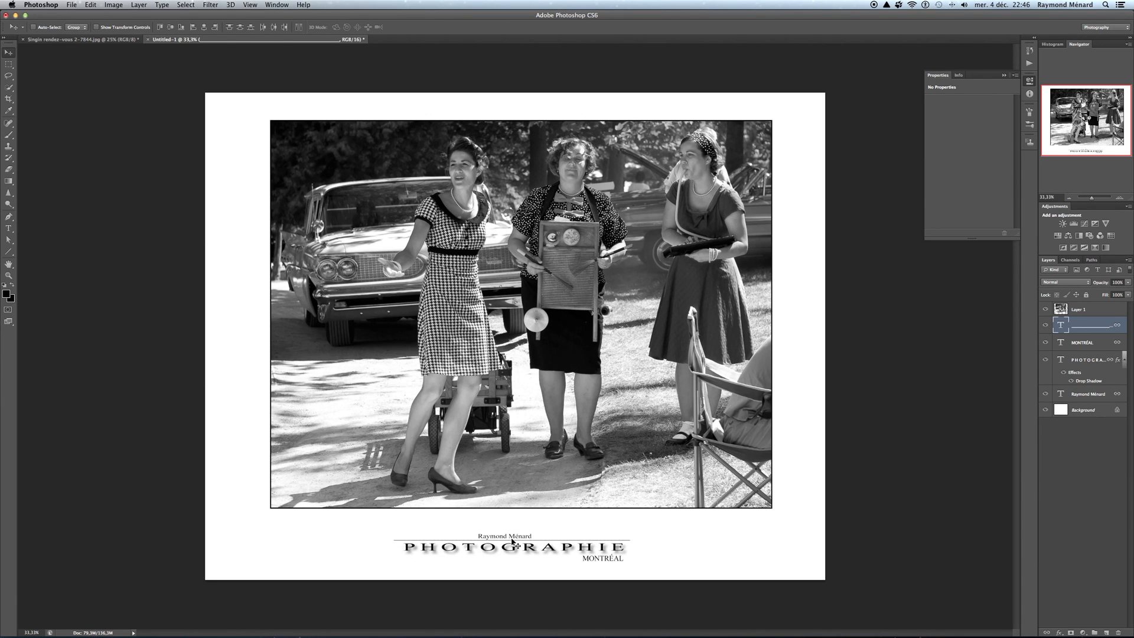
{"action": "left_click_drag", "start_coordinate": [512, 542], "coordinate": [512, 540]}
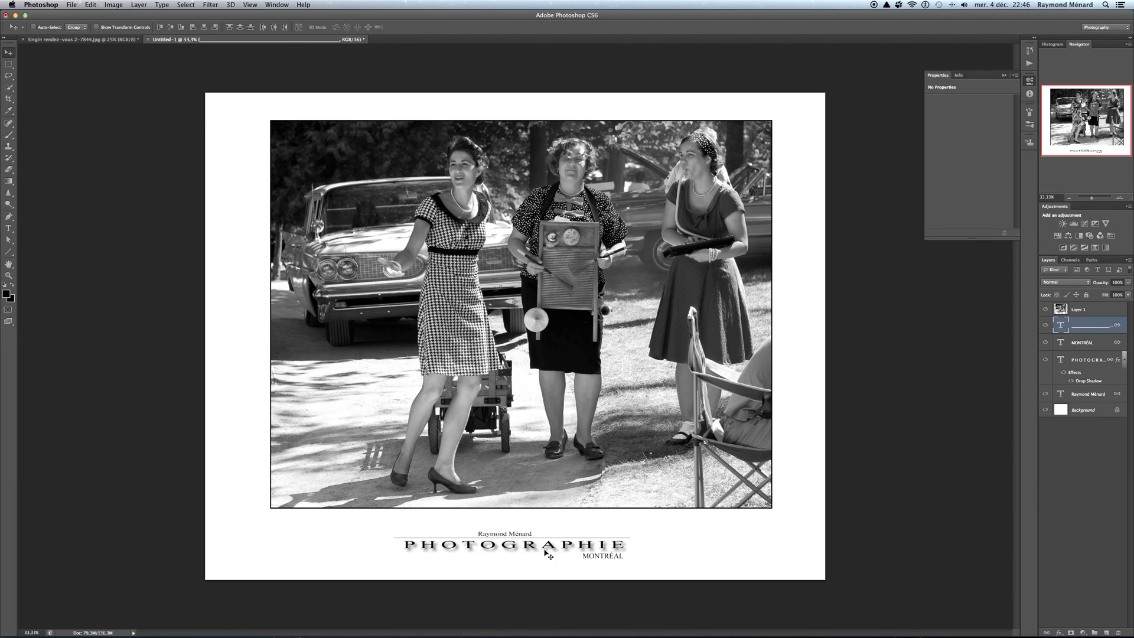
{"action": "left_click", "coordinate": [140, 6]}
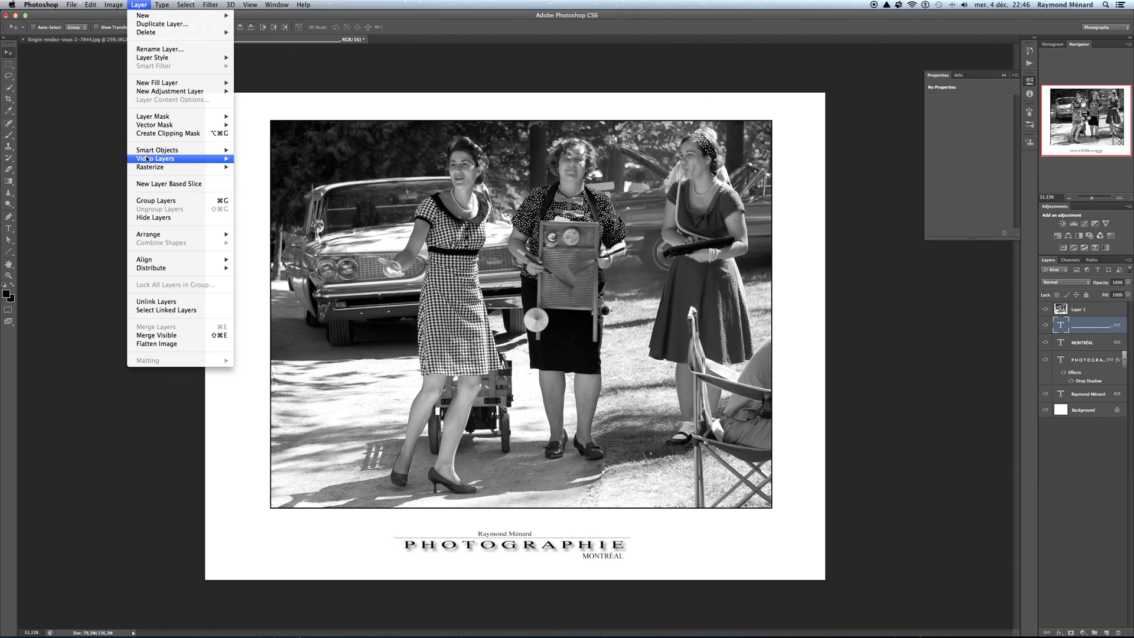
{"action": "left_click", "coordinate": [159, 344]}
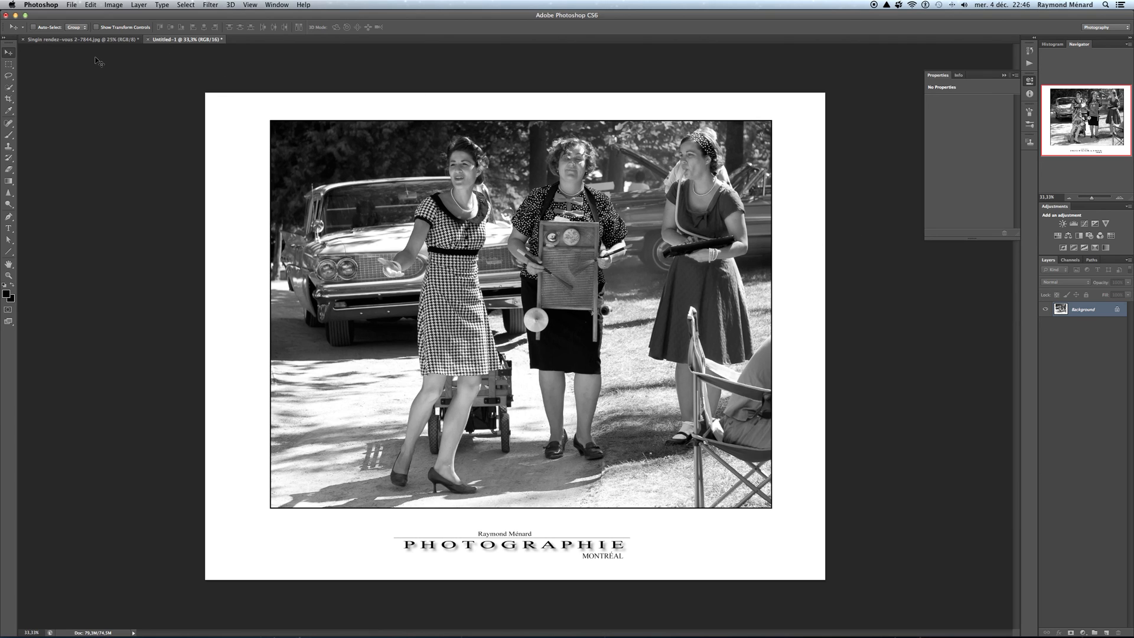
Step: Crop the white margins on both sides of the photo, leaving the page about 32.5 cm wide with the photo centred
{"action": "left_click", "coordinate": [10, 99]}
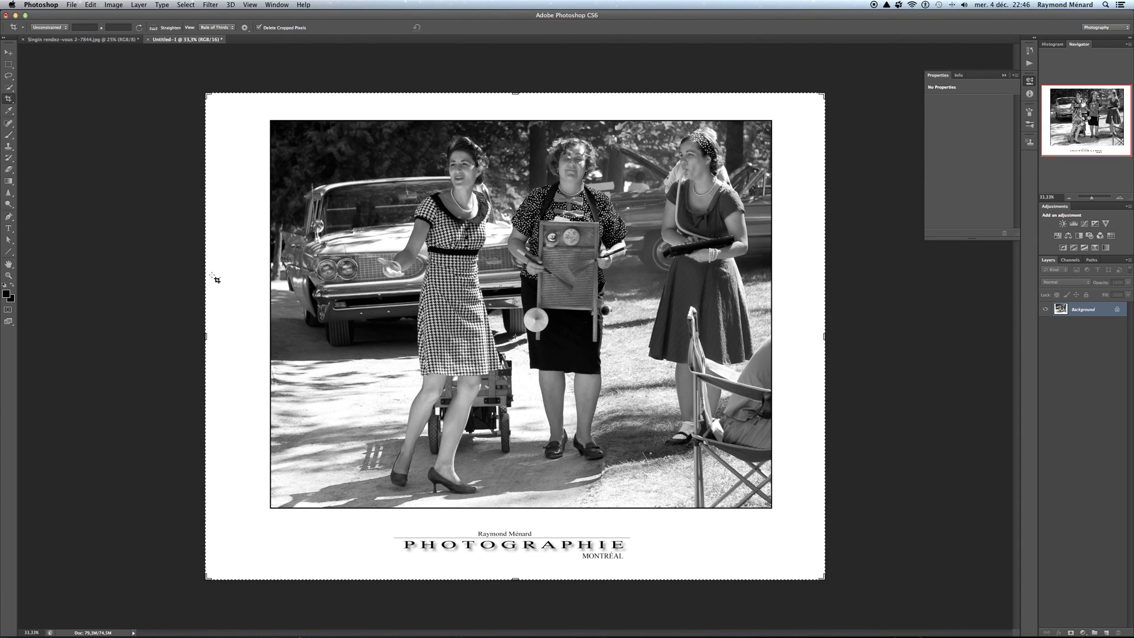
{"action": "left_click", "coordinate": [205, 336]}
{"action": "left_click_drag", "start_coordinate": [205, 336], "coordinate": [222, 336]}
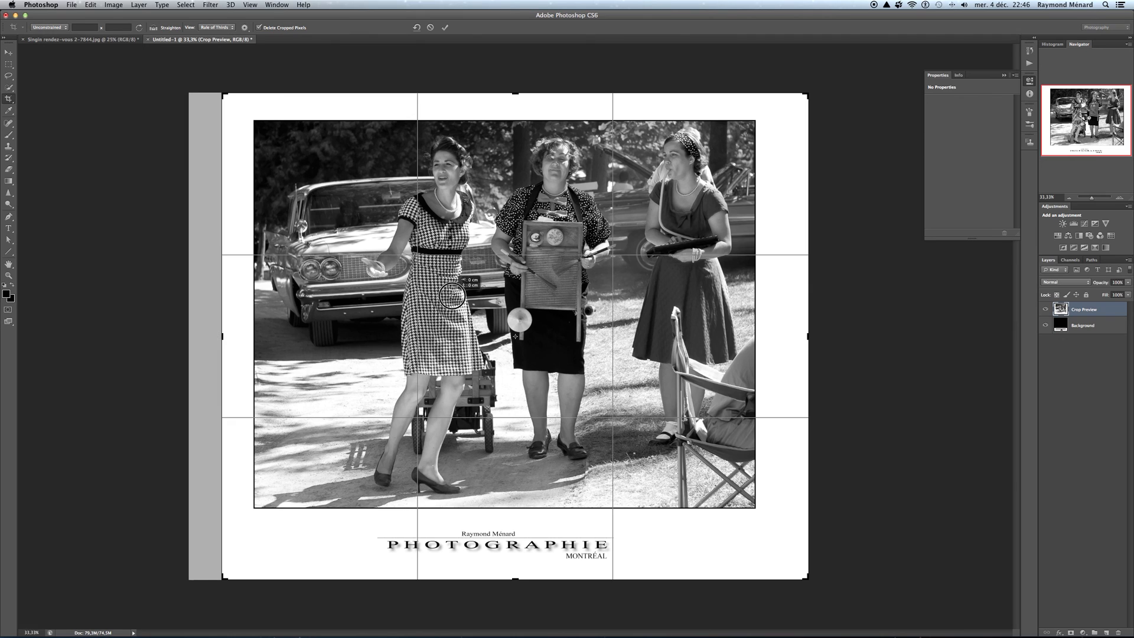
{"action": "mouse_move", "coordinate": [442, 295]}
{"action": "left_mouse_down"}
{"action": "mouse_move", "coordinate": [461, 296]}
{"action": "mouse_move", "coordinate": [451, 296]}
{"action": "left_mouse_up"}
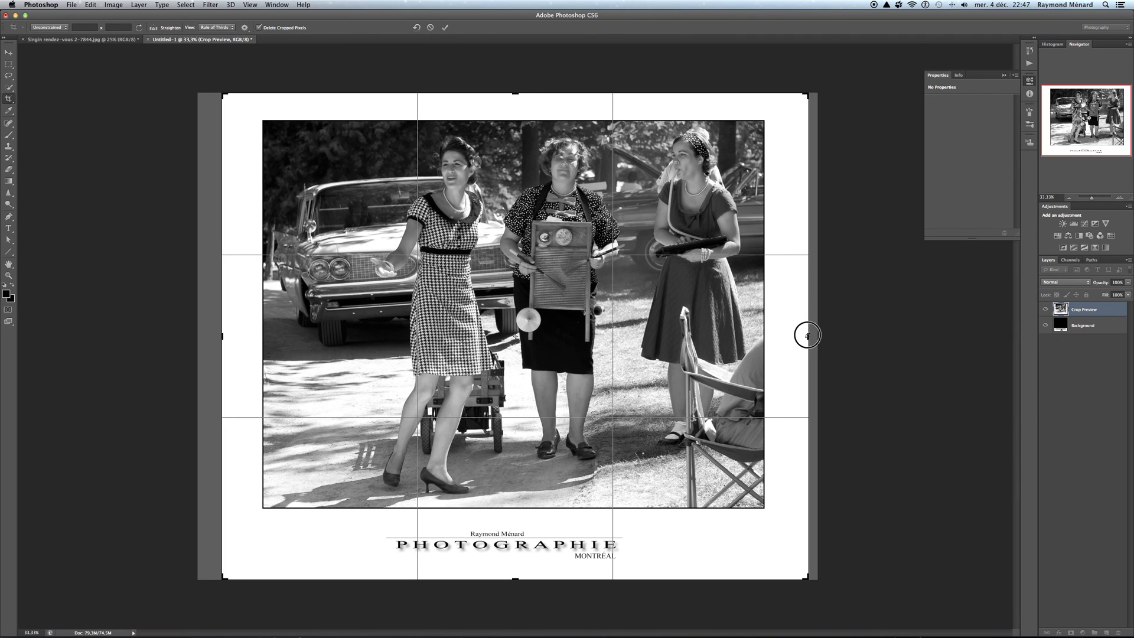
{"action": "left_click_drag", "start_coordinate": [806, 333], "coordinate": [797, 329]}
{"action": "left_click_drag", "start_coordinate": [679, 332], "coordinate": [647, 330]}
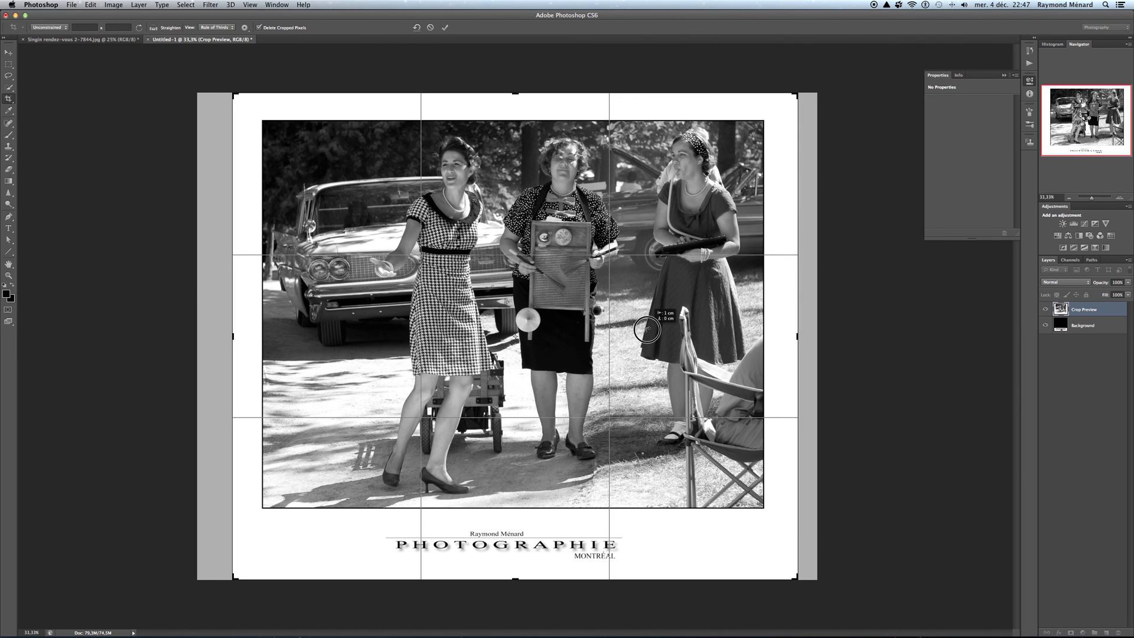
{"action": "left_click_drag", "start_coordinate": [647, 330], "coordinate": [647, 330]}
{"action": "double_click", "coordinate": [586, 315]}
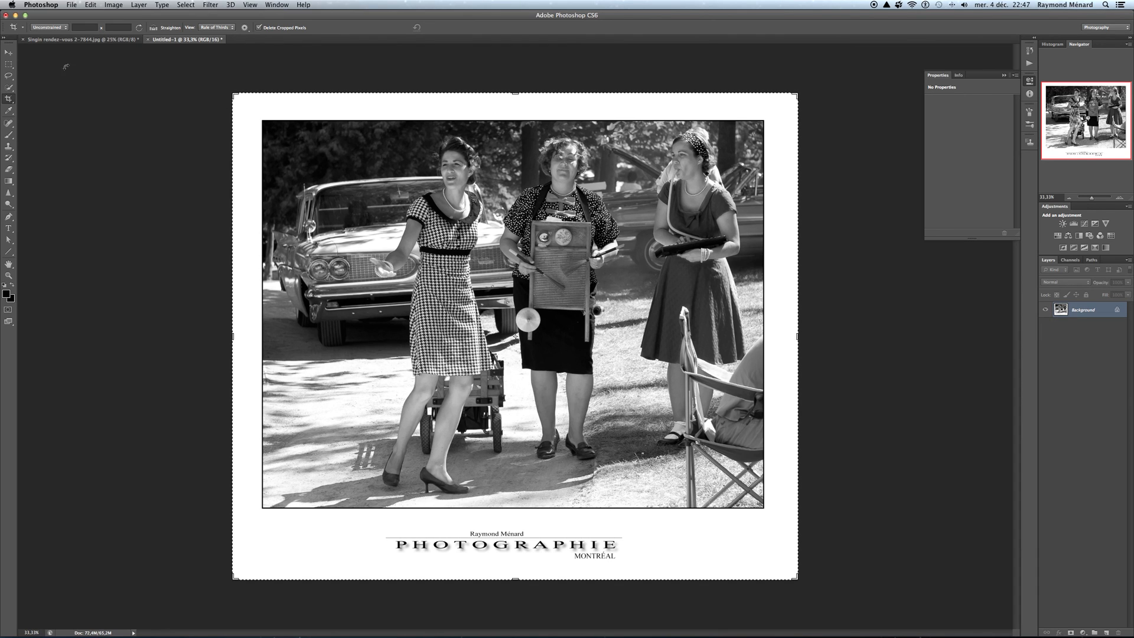
{"action": "left_click", "coordinate": [8, 52]}
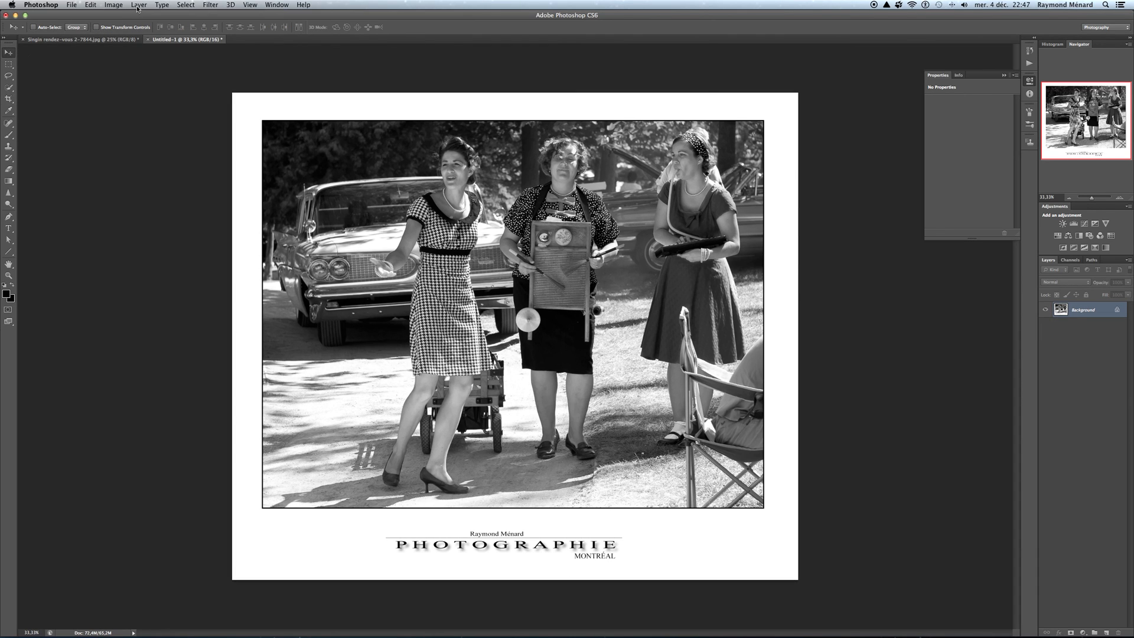
Step: Extend the canvas by 14 pixels in relative width and height with black to outline the page
{"action": "left_click", "coordinate": [138, 5]}
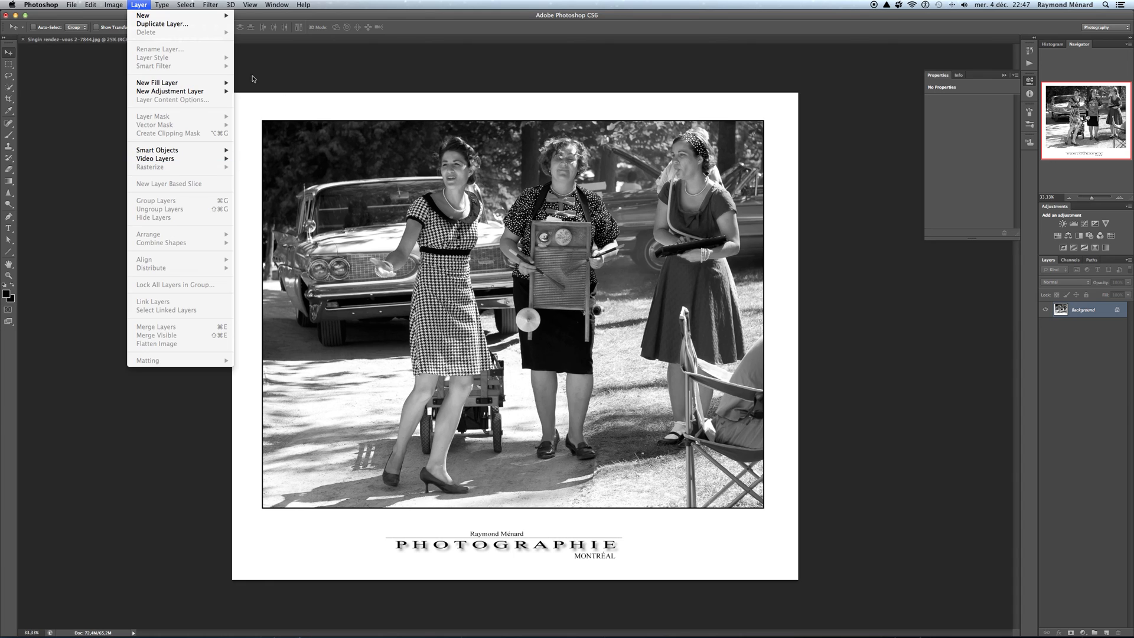
{"action": "left_click", "coordinate": [320, 64]}
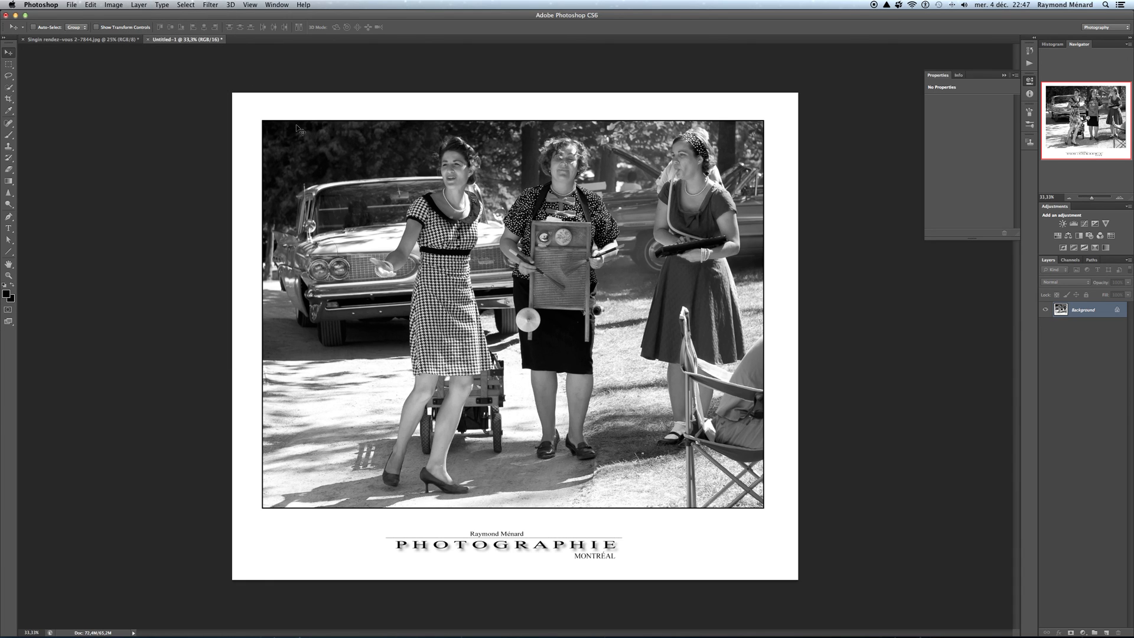
{"action": "left_click", "coordinate": [139, 7]}
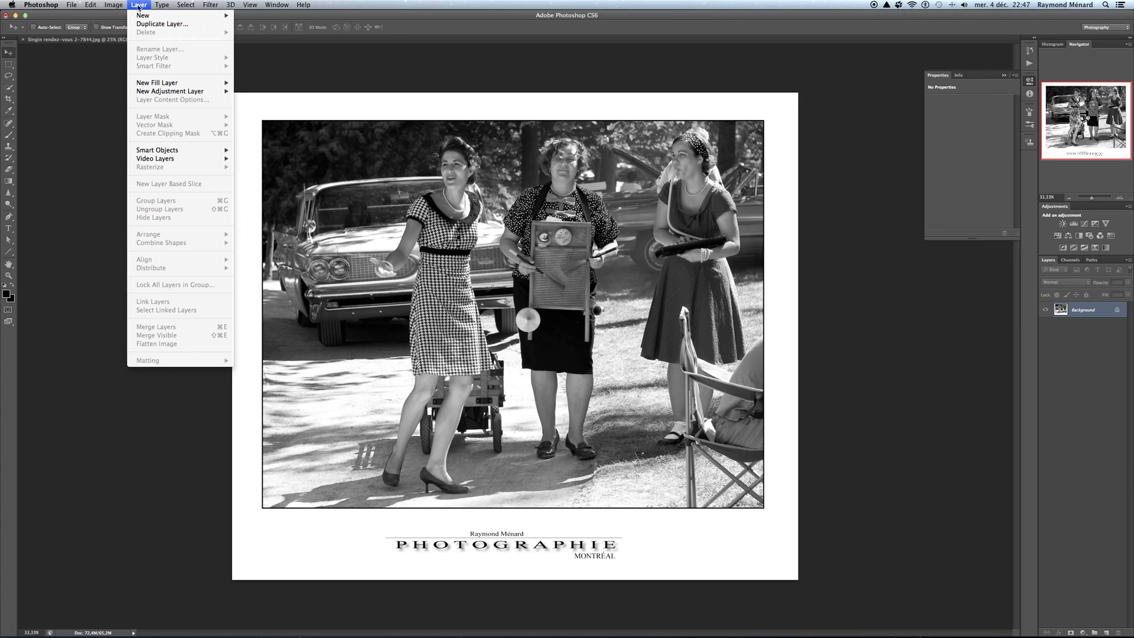
{"action": "mouse_move", "coordinate": [113, 5]}
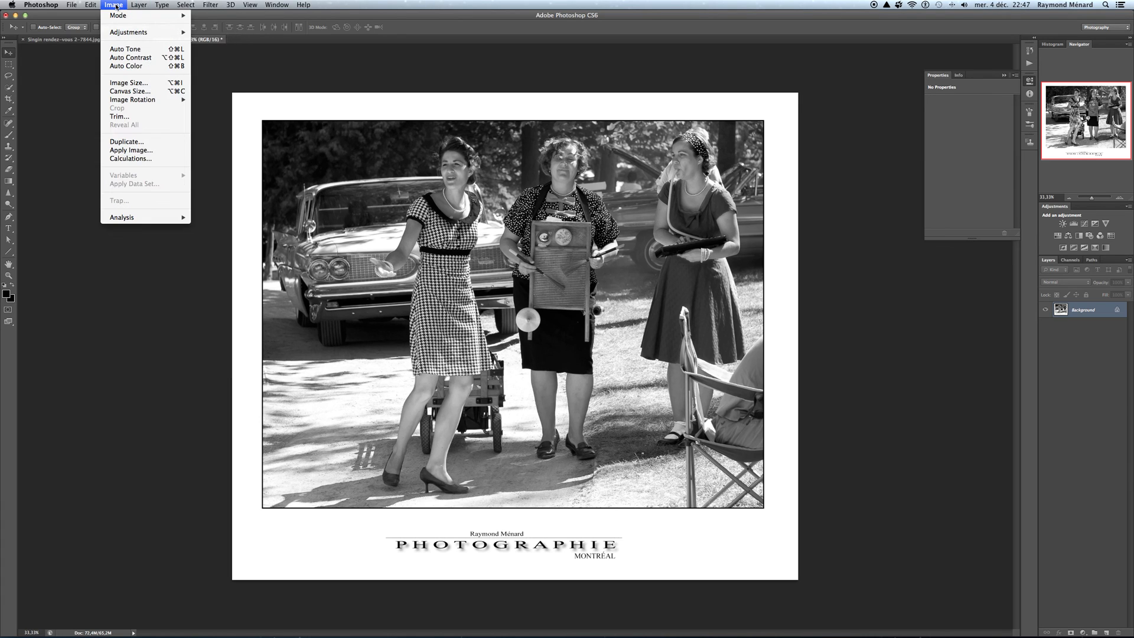
{"action": "left_click", "coordinate": [118, 91]}
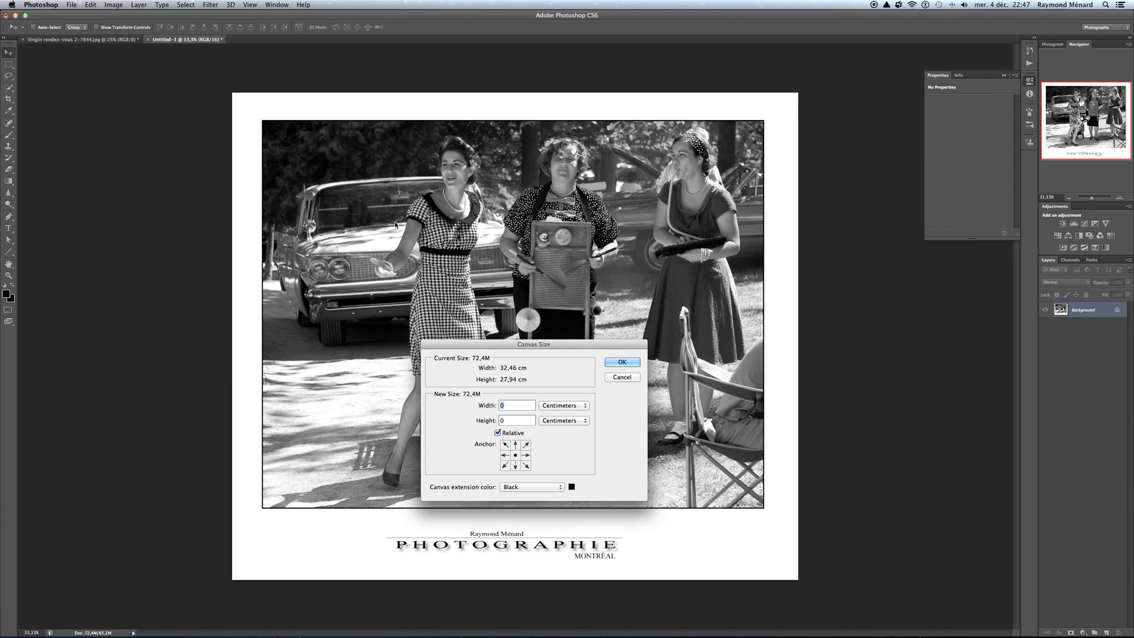
{"action": "type", "text": "14"}
{"action": "left_click", "coordinate": [587, 406]}
{"action": "left_click", "coordinate": [551, 390]}
{"action": "double_click", "coordinate": [503, 421]}
{"action": "type", "text": "14"}
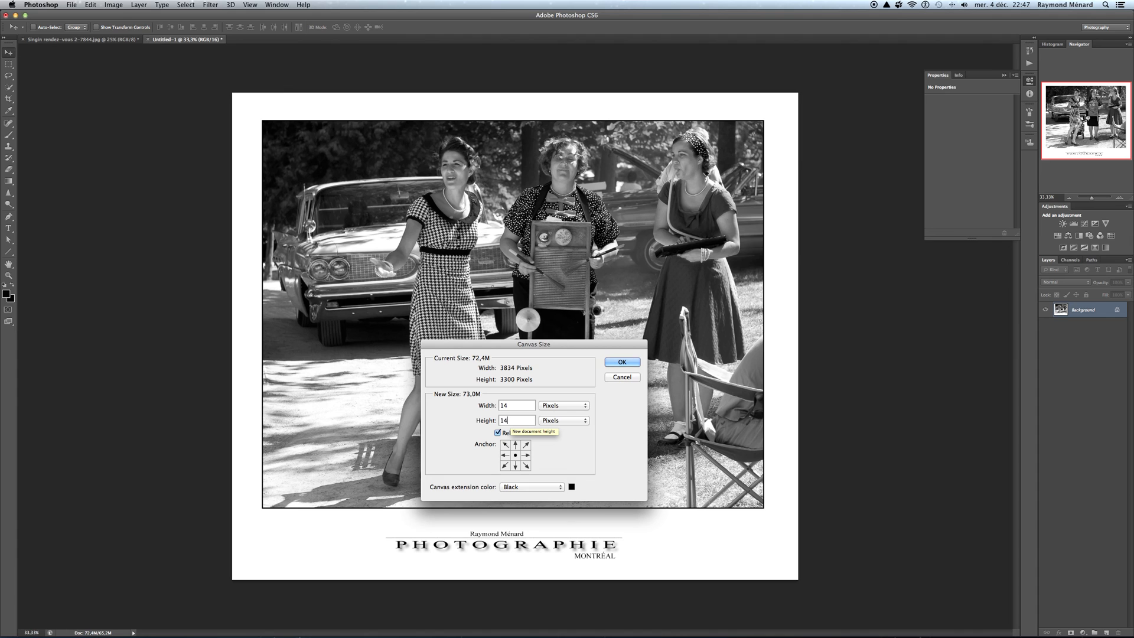
{"action": "left_click", "coordinate": [615, 362]}
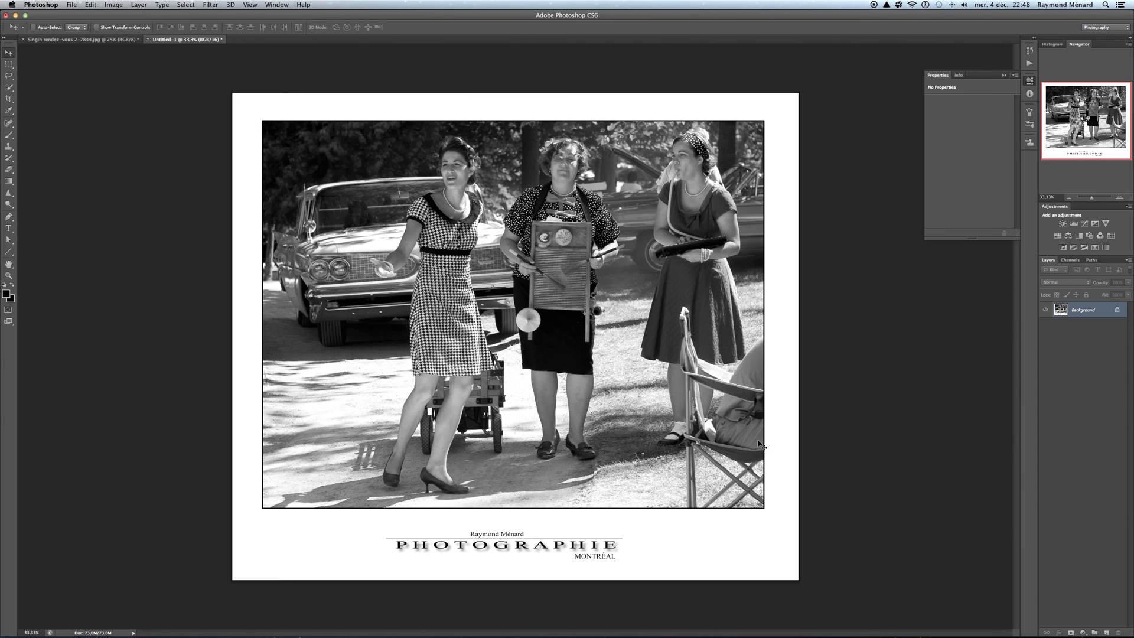
Step: Minimise the Photoshop window, switch to QuickTime Player and open its screen recording options
{"action": "left_click", "coordinate": [15, 15]}
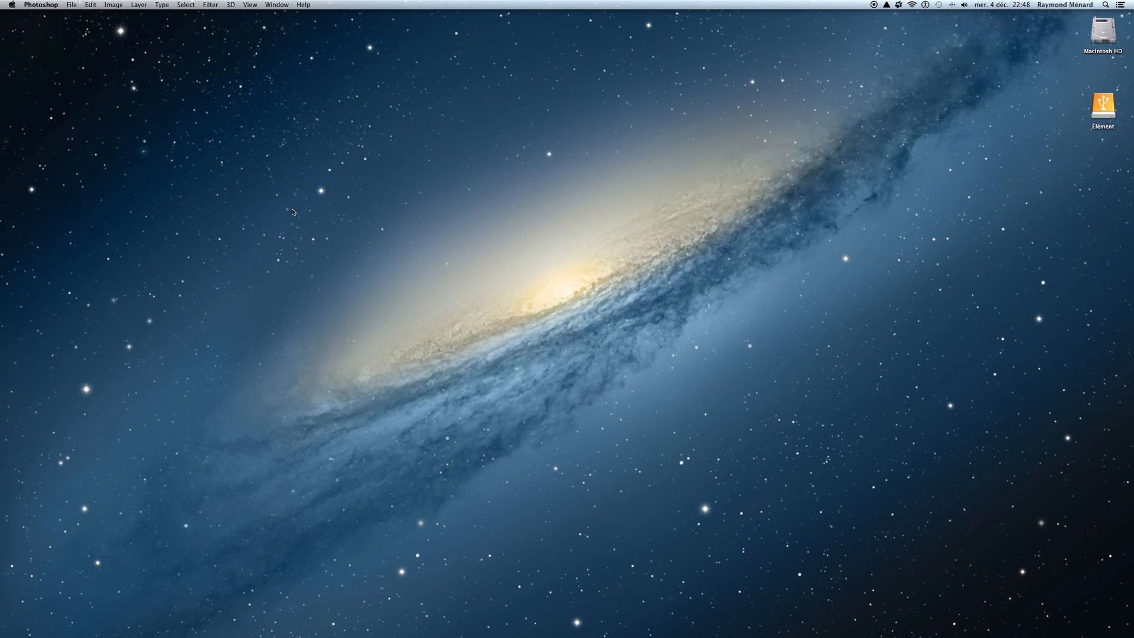
{"action": "left_click", "coordinate": [291, 214]}
{"action": "key", "text": "alt+super+d"}
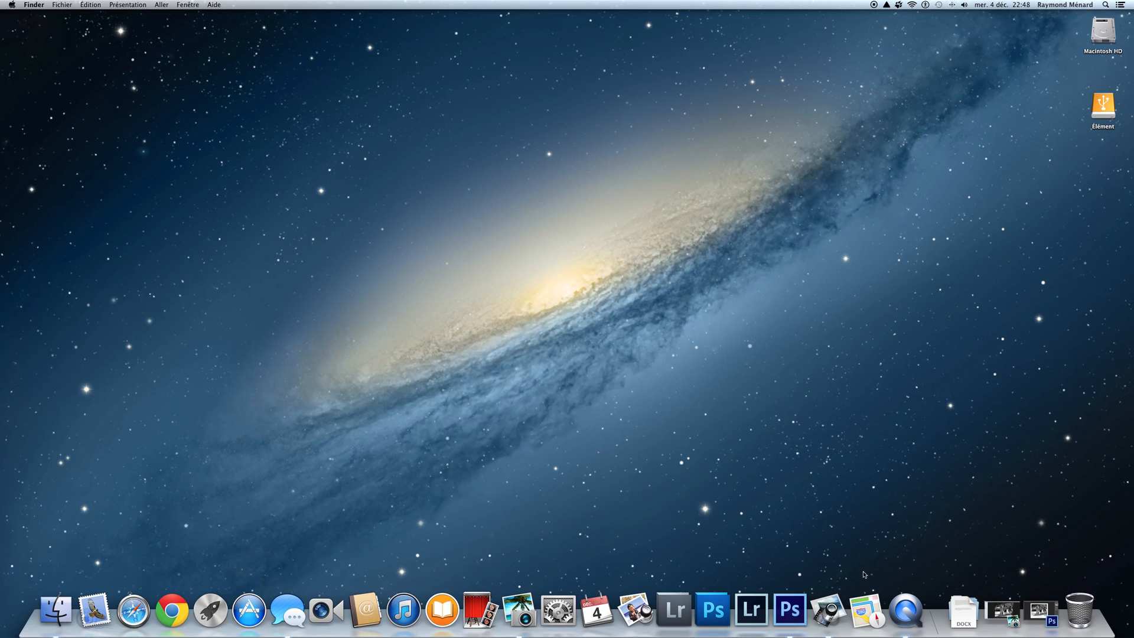
{"action": "left_click", "coordinate": [903, 598]}
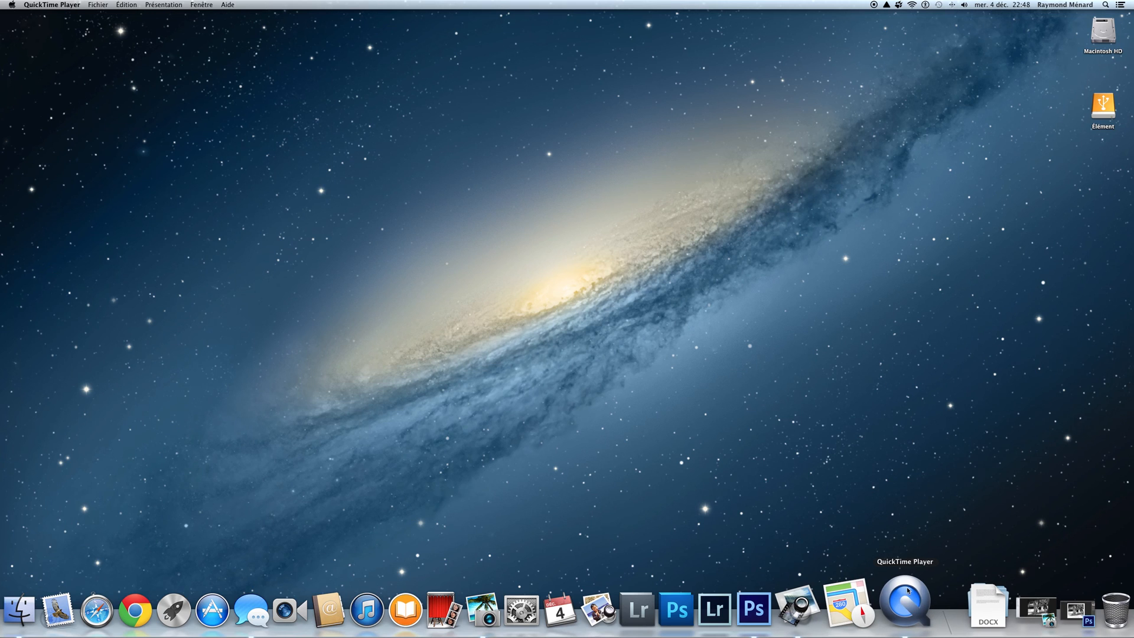
{"action": "right_click", "coordinate": [906, 589]}
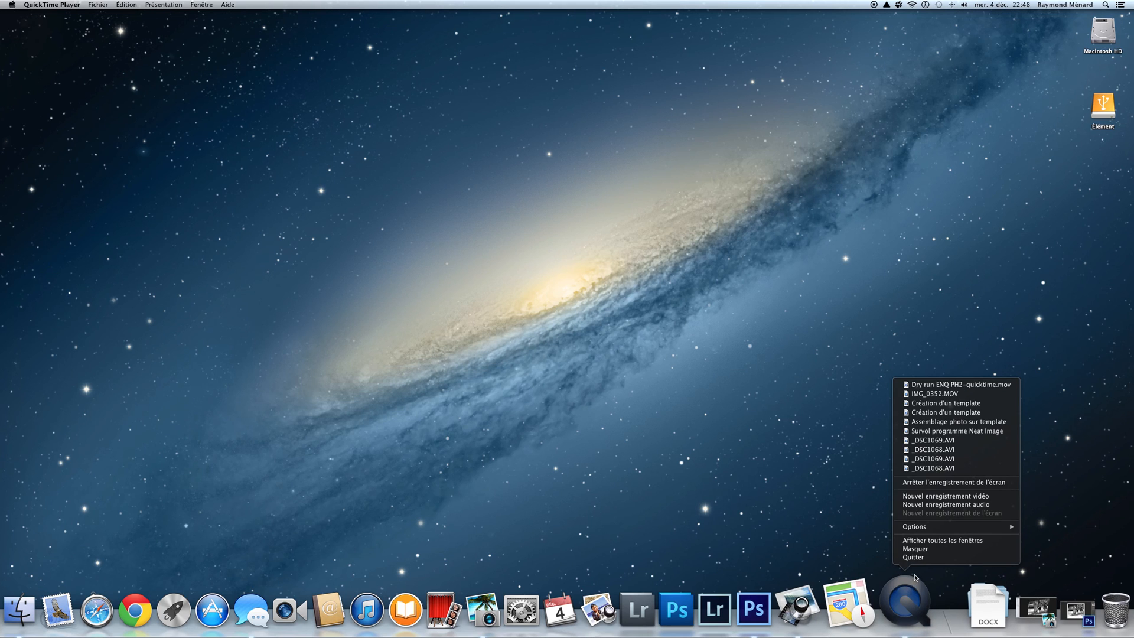